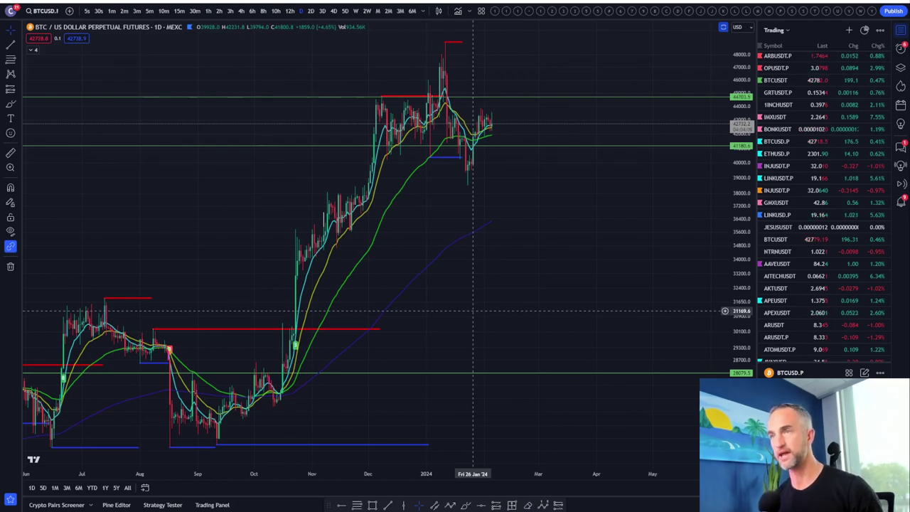
Draw a Fibonacci retracement from the January high at 49021.6 to the low at 38489.8 and box its 50–61.8% zone with a rectangle.
left_click_drag(539, 199, 678, 197)
scroll(654, 244, "up", 2)
scroll(654, 244, "up", 3)
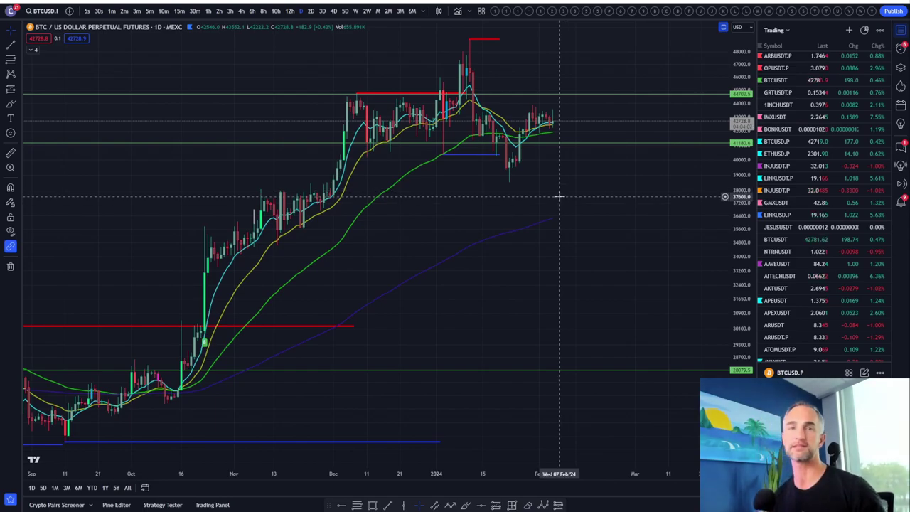
scroll(558, 196, "down", 3)
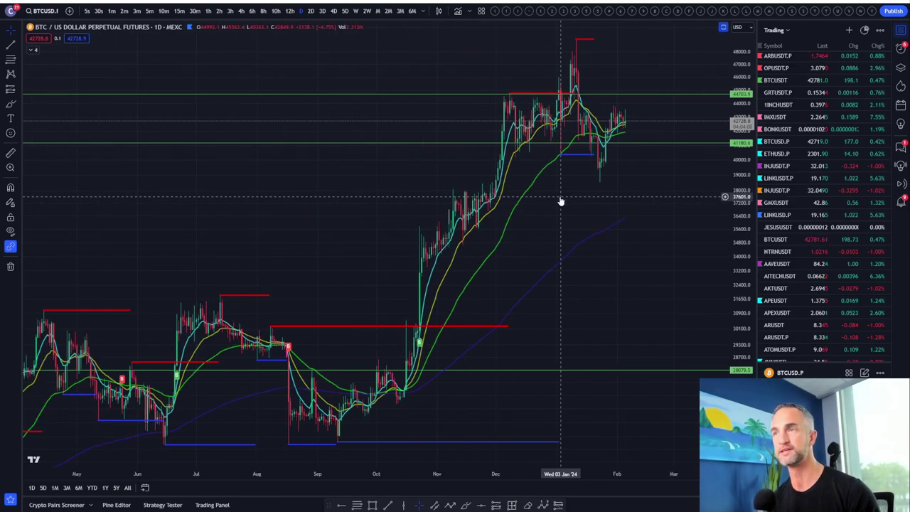
scroll(627, 196, "up", 3)
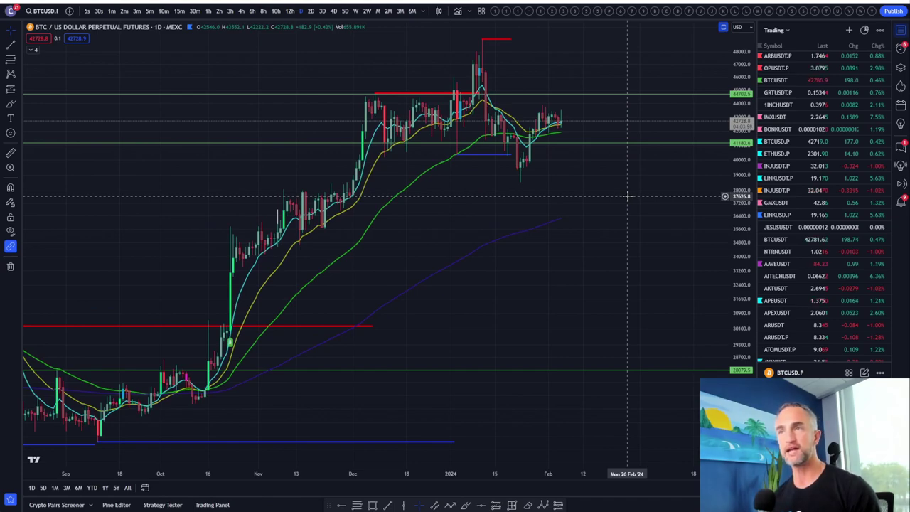
left_click(11, 59)
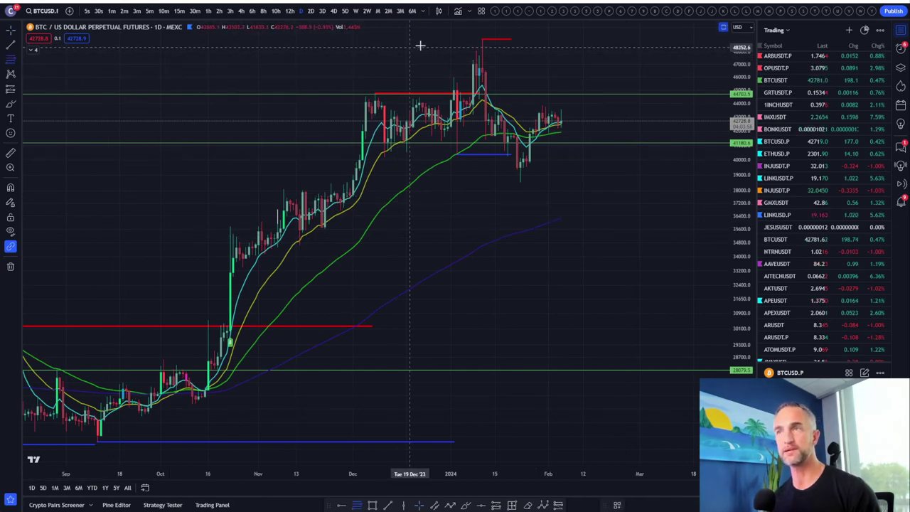
left_click(456, 39)
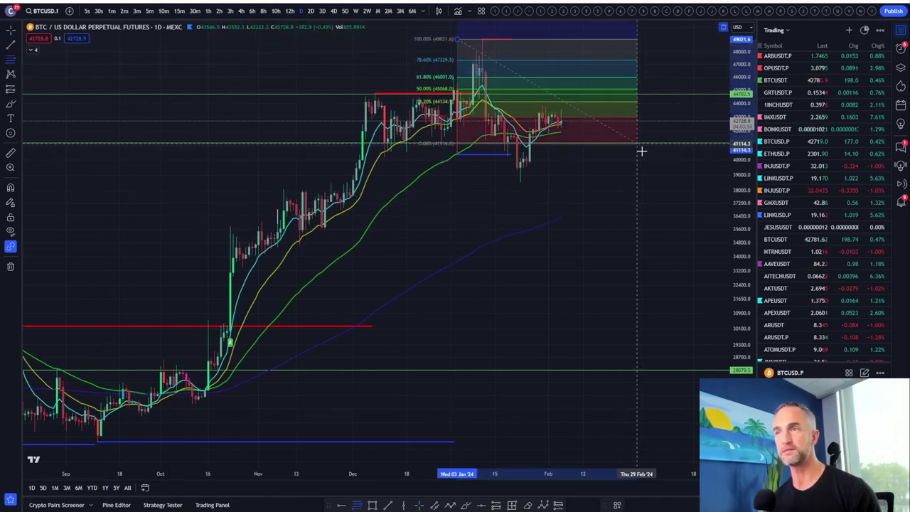
left_click(664, 183)
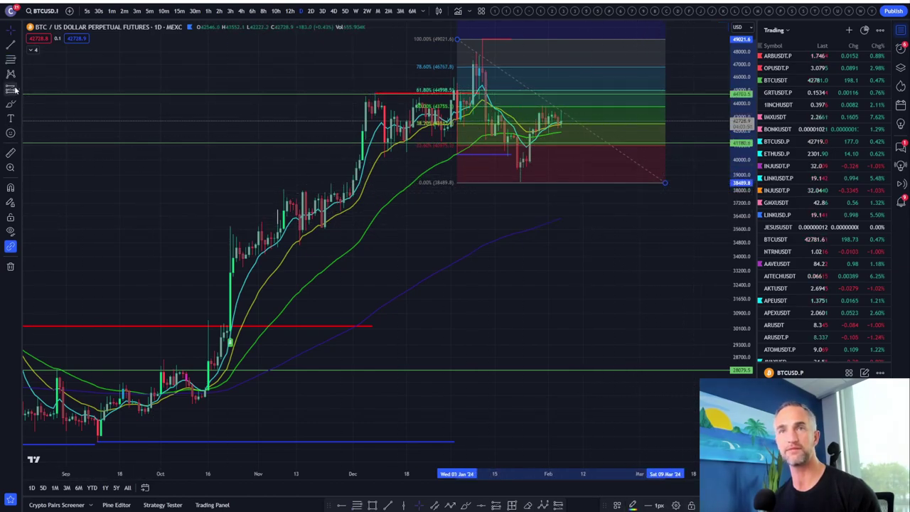
left_click(372, 505)
left_click_drag(491, 101, 690, 105)
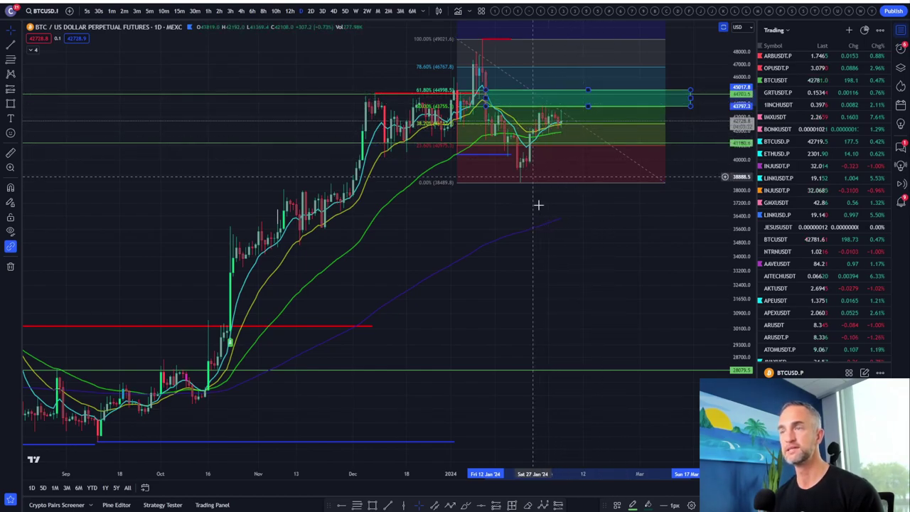
Sketch a projected price path with the Brush, dipping and rising into the green zone, plus a horizontal stroke near the current price.
left_click(466, 505)
mouse_move(558, 122)
left_mouse_down()
mouse_move(571, 140)
mouse_move(597, 94)
left_mouse_up()
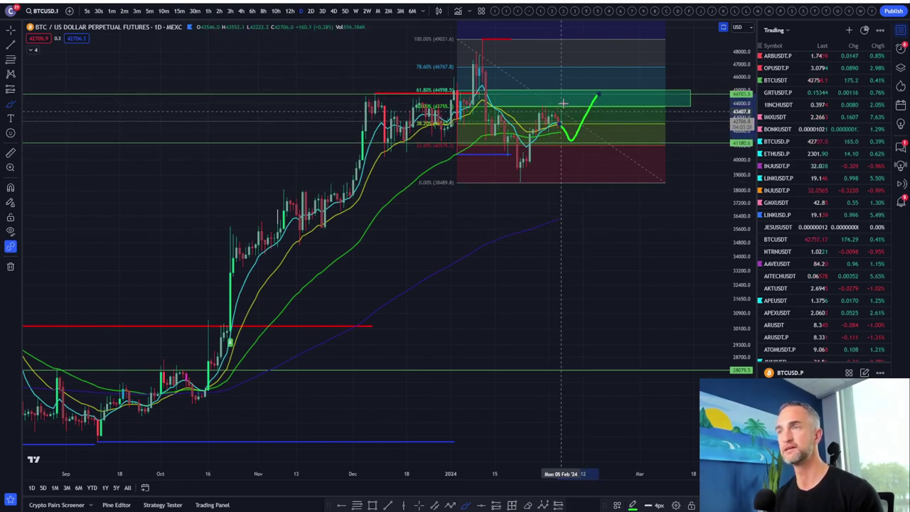
left_click_drag(564, 128, 587, 124)
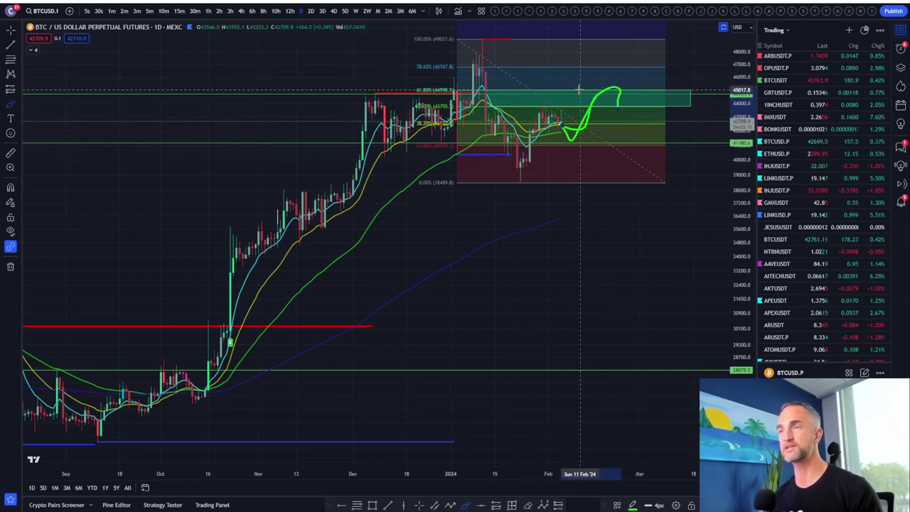
left_click_drag(561, 124, 719, 124)
left_click_drag(751, 157, 755, 135)
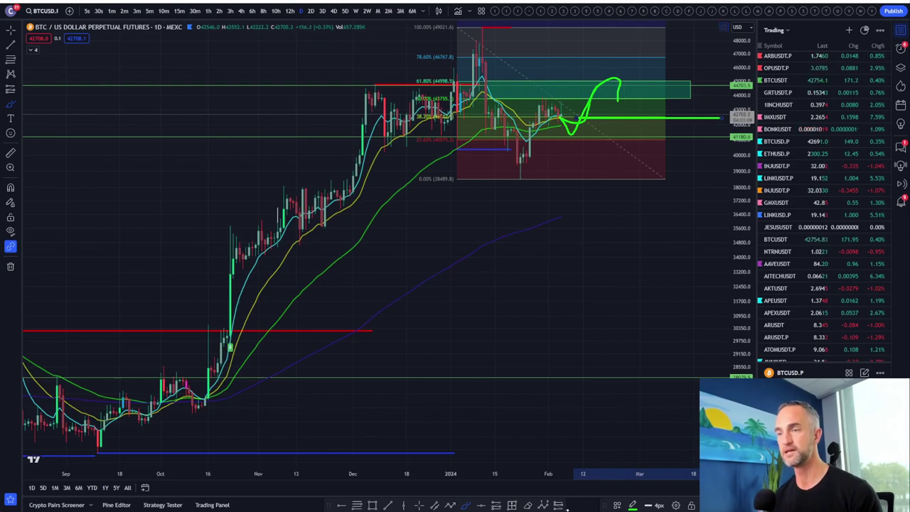
Erase the green brush strokes from the price chart.
left_click(528, 507)
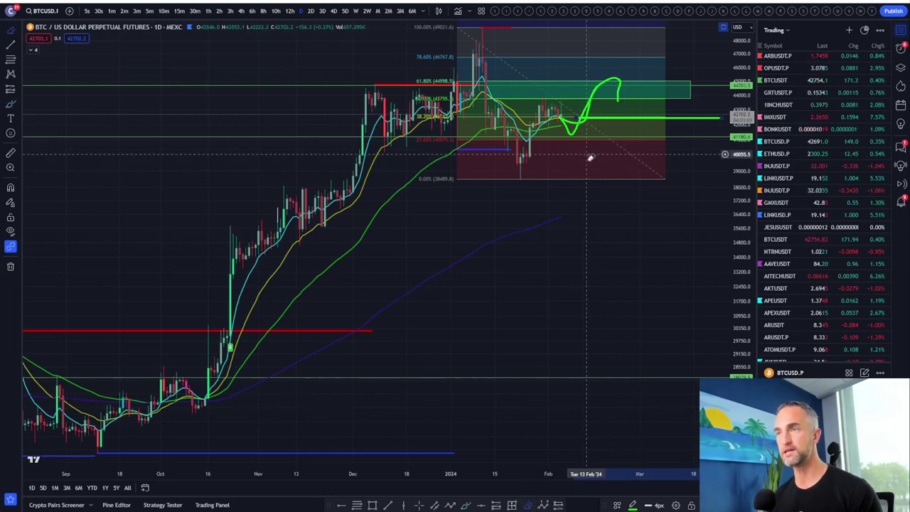
left_click(589, 110)
left_click(586, 110)
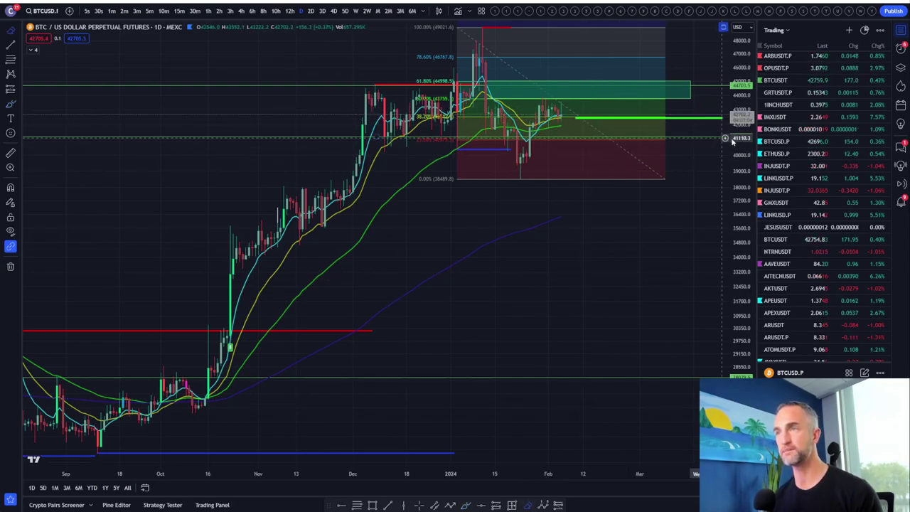
Switch the chart to the 5-day timeframe and erase the Fibonacci retracement, keeping the green rectangle.
scroll(661, 220, "down", 3)
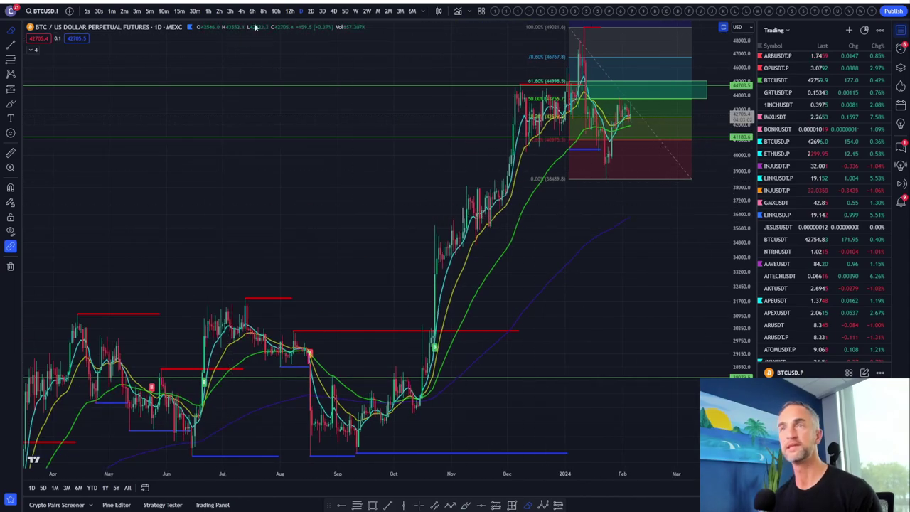
left_click(344, 14)
scroll(376, 207, "up", 8)
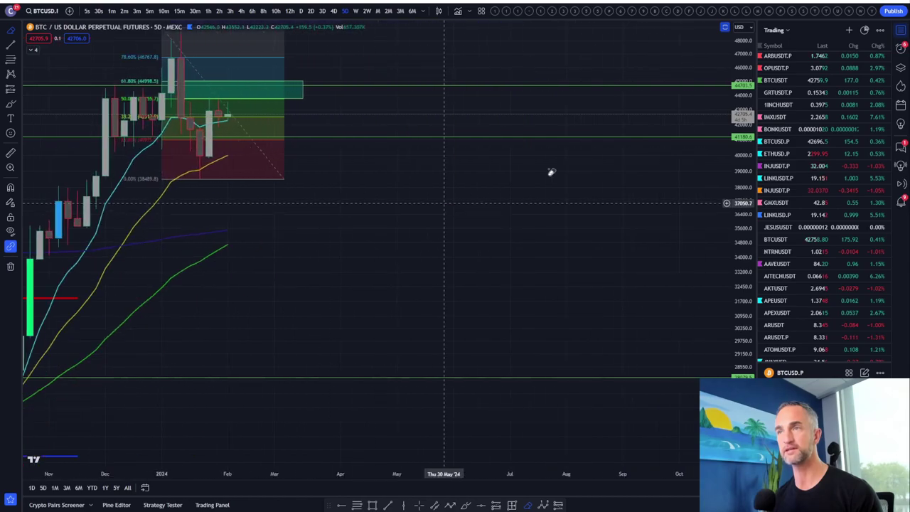
scroll(749, 177, "down", 3)
left_click_drag(235, 250, 593, 219)
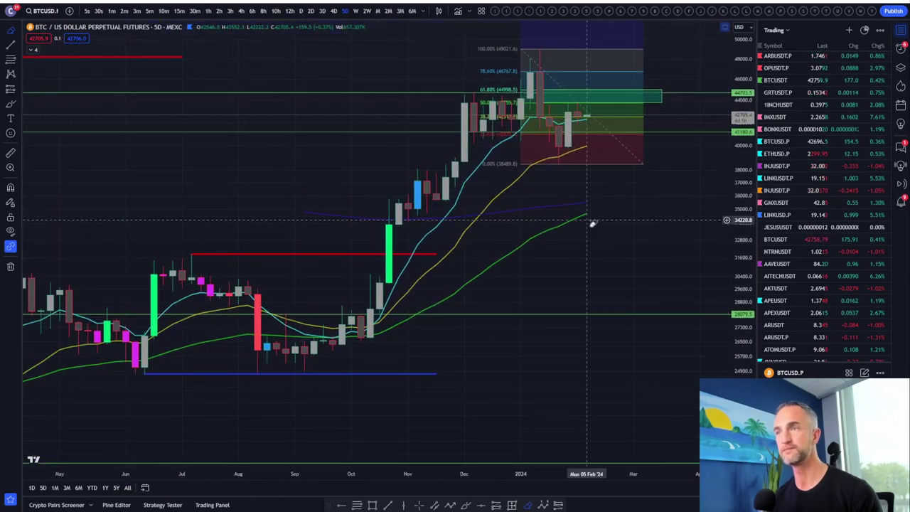
left_click(614, 148)
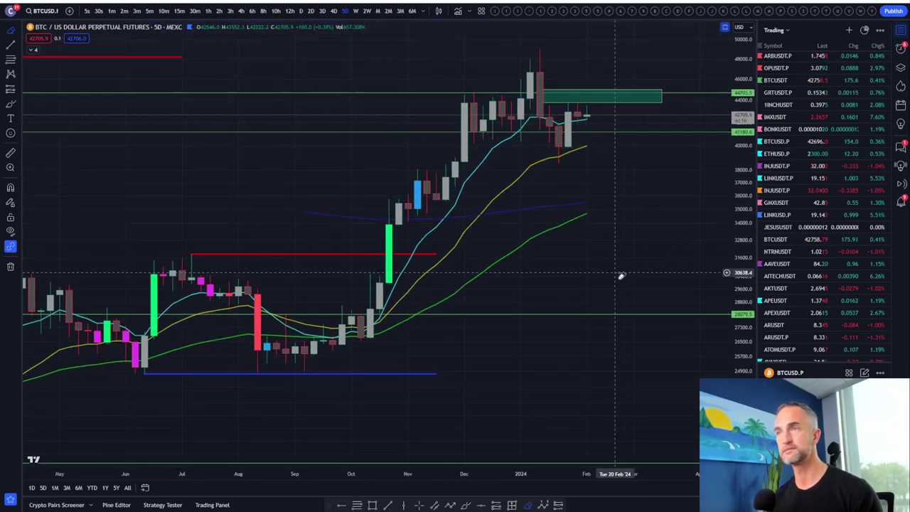
Restore the indicator panes, maximize the oscillator pane with the "to cross up" label and examine its latest stretch.
scroll(420, 107, "down", 3)
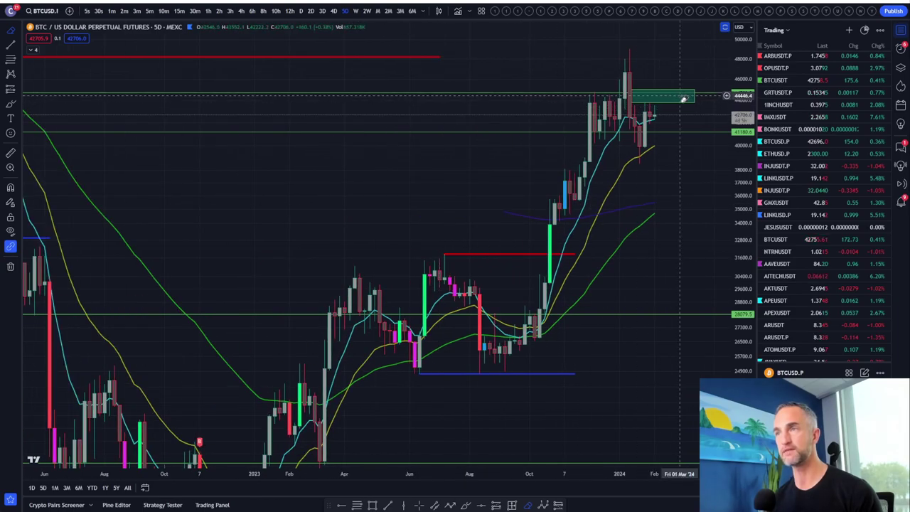
double_click(678, 193)
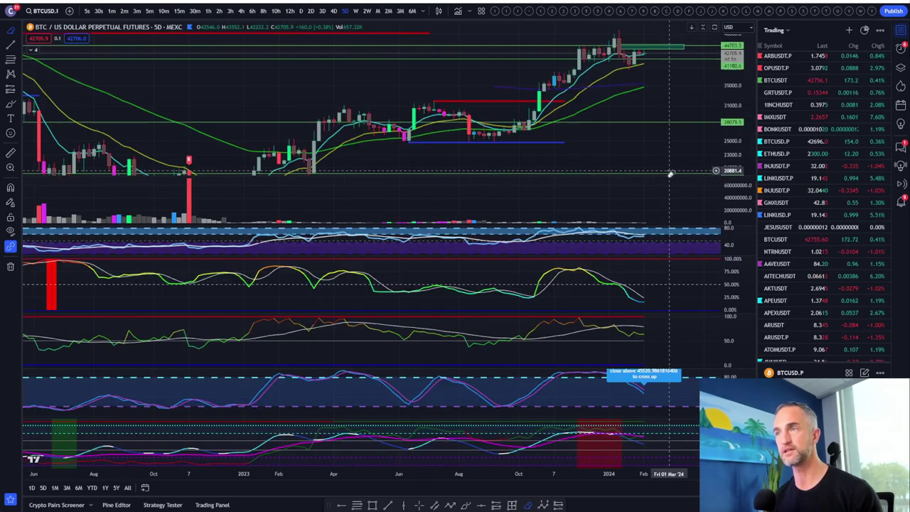
double_click(661, 82)
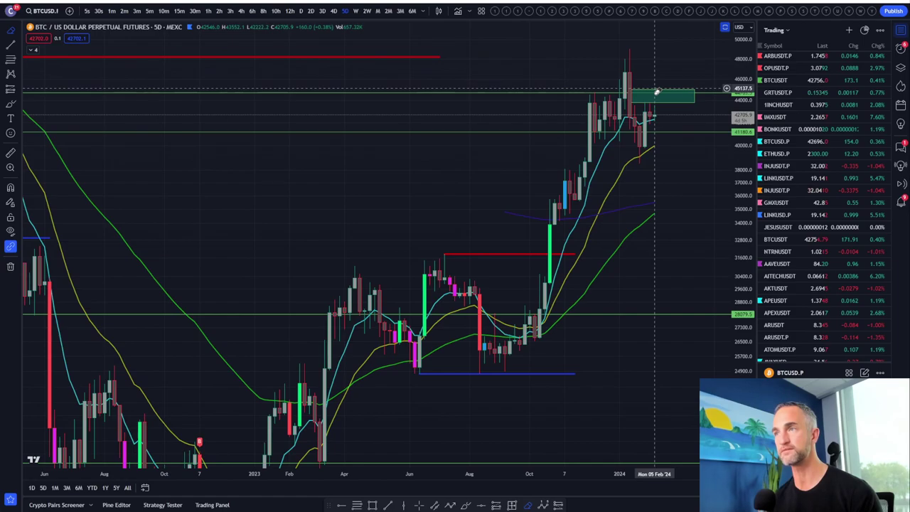
double_click(685, 177)
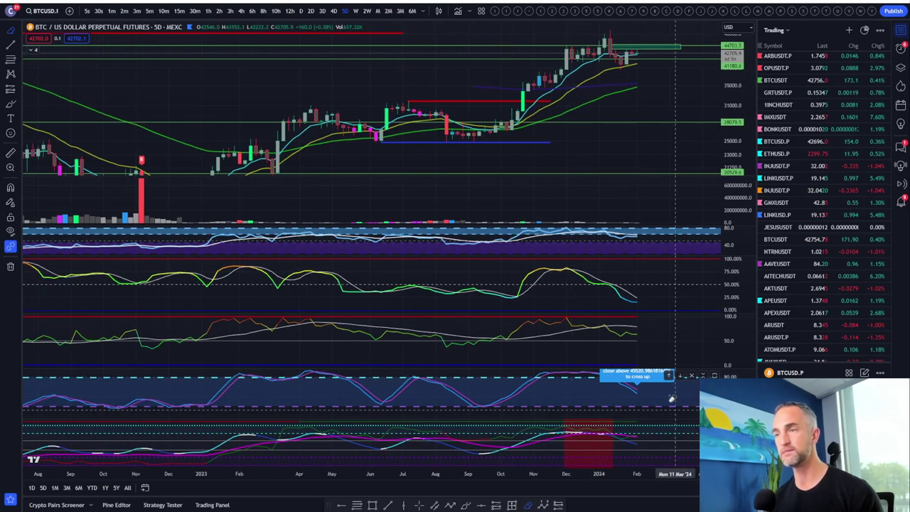
double_click(672, 403)
scroll(563, 249, "up", 2)
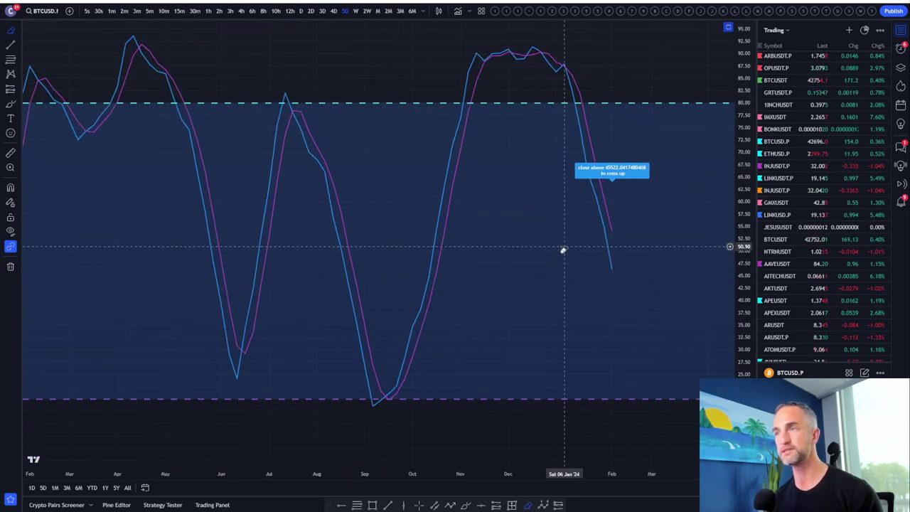
scroll(559, 305, "up", 1)
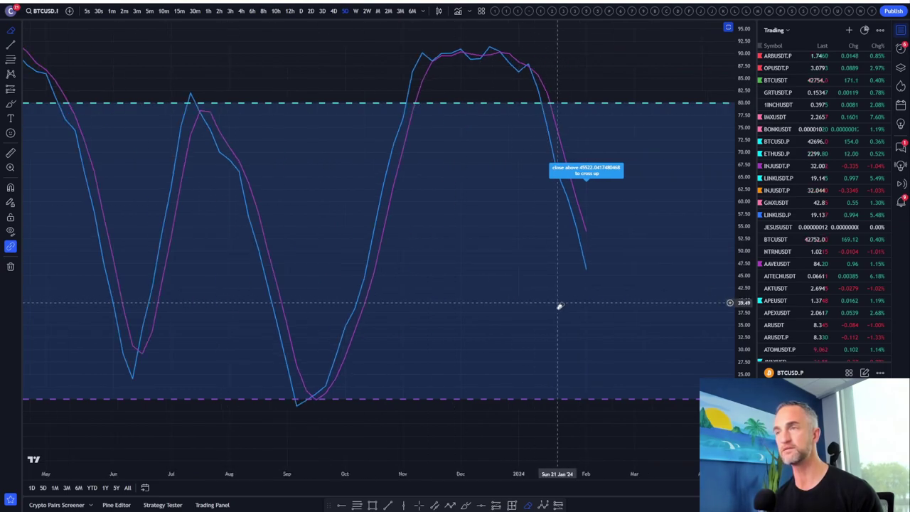
scroll(559, 305, "up", 1)
left_click_drag(659, 250, 614, 275)
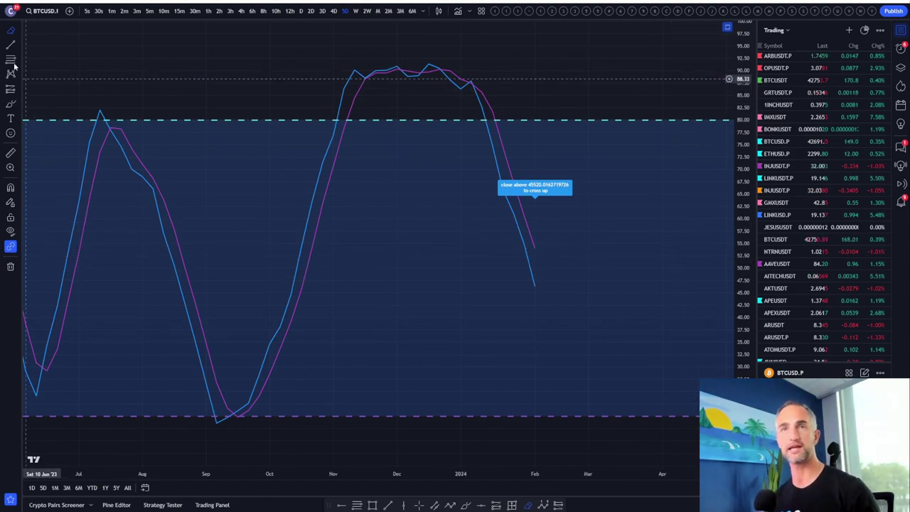
Return to the Cross cursor and brush a downward projection on the oscillator from just below the 80 level to about 24.
left_click(19, 34)
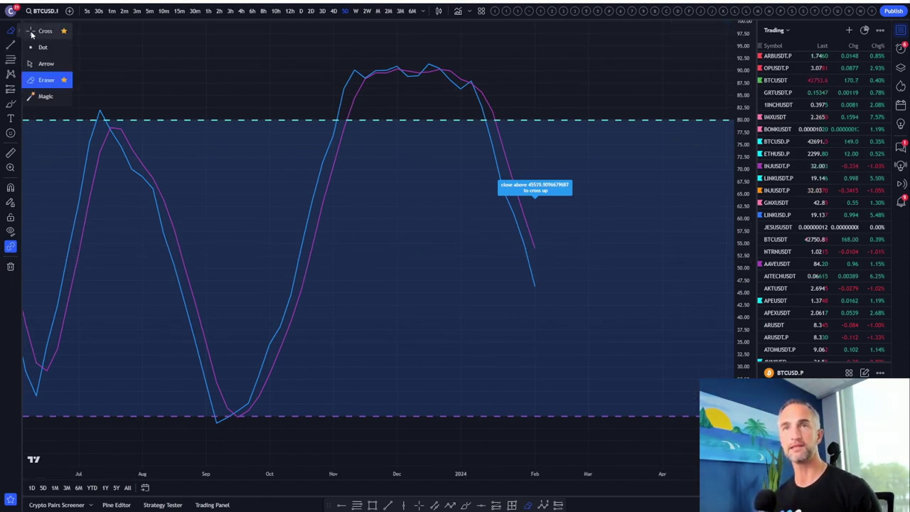
left_click(31, 34)
scroll(668, 267, "down", 3)
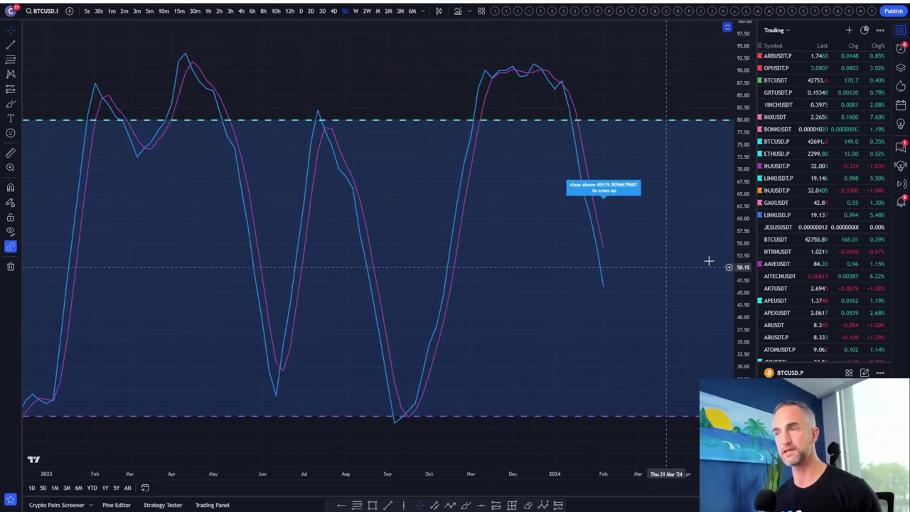
left_click_drag(737, 313, 727, 320)
scroll(496, 300, "up", 2)
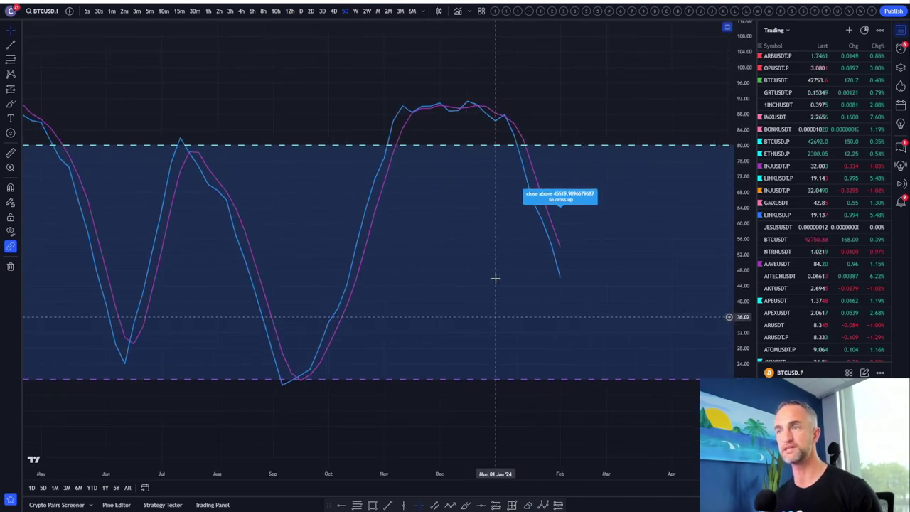
mouse_move(499, 135)
left_mouse_down()
mouse_move(572, 268)
mouse_move(512, 187)
mouse_move(511, 159)
mouse_move(603, 298)
mouse_move(619, 349)
left_mouse_up()
left_click(11, 104)
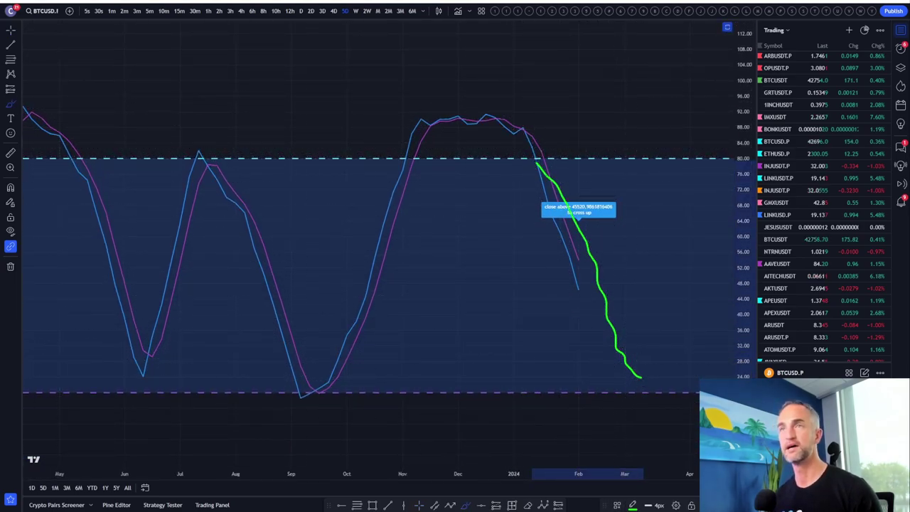
Examine the oscillator and the other indicator panes on the 1-day timeframe, finishing with the price pane maximized.
left_click(299, 12)
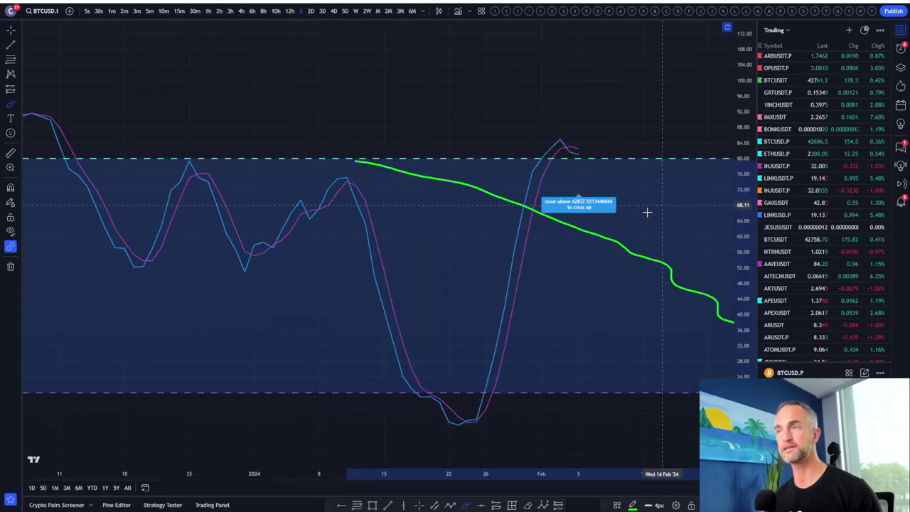
scroll(644, 310, "down", 2)
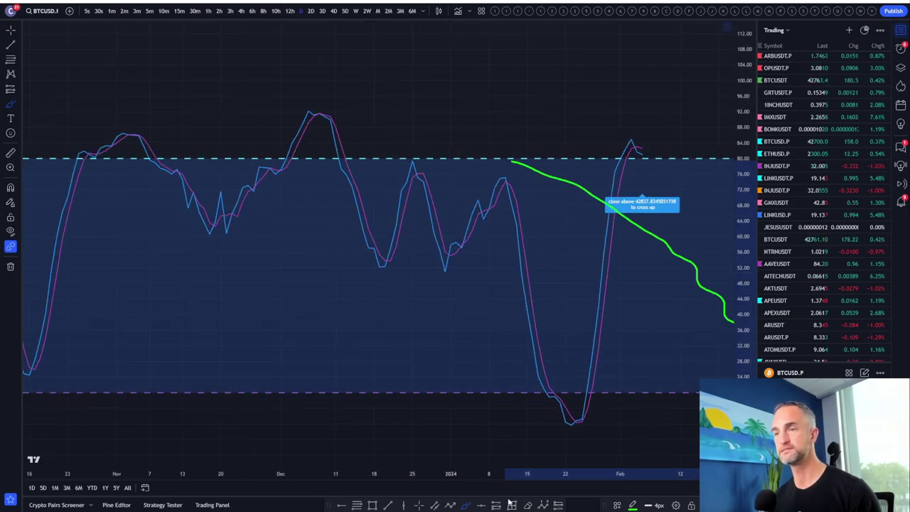
double_click(627, 350)
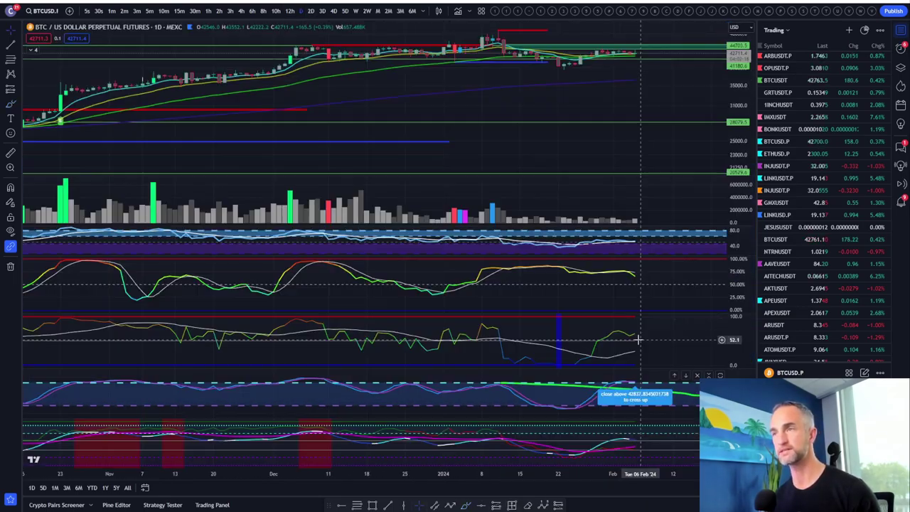
scroll(608, 369, "up", 4)
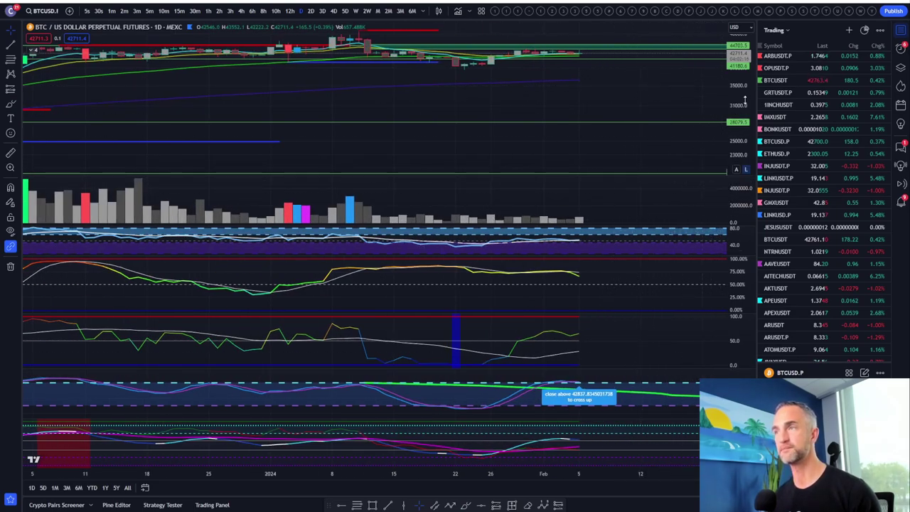
double_click(651, 121)
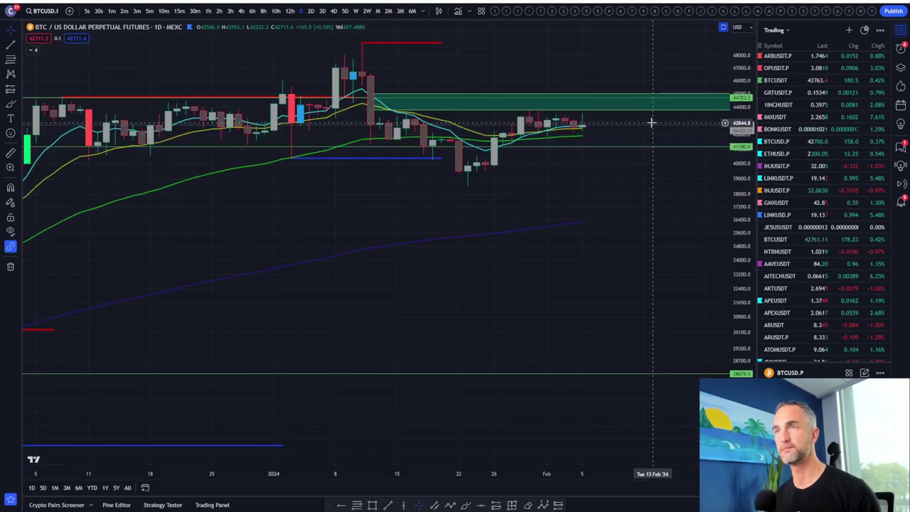
Switch the chart to the 5-day timeframe and restore all indicator panes below the price chart.
left_click(345, 11)
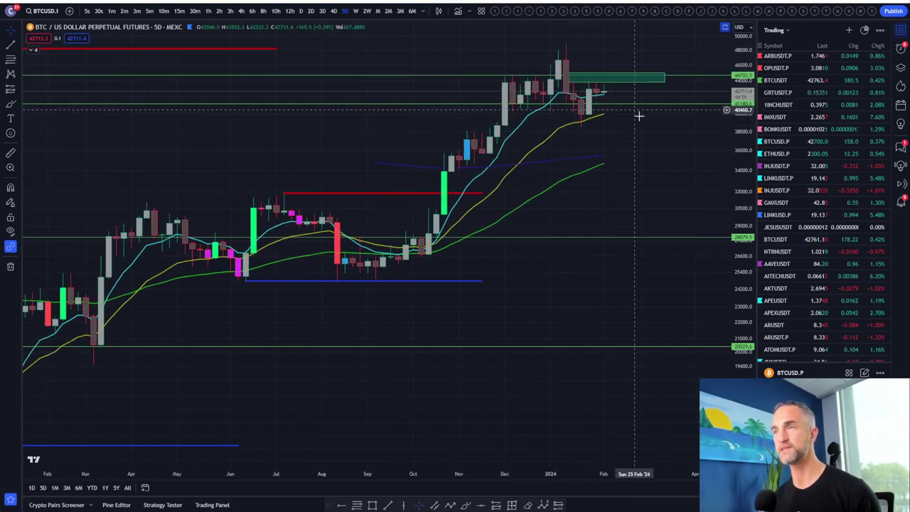
scroll(705, 175, "up", 3)
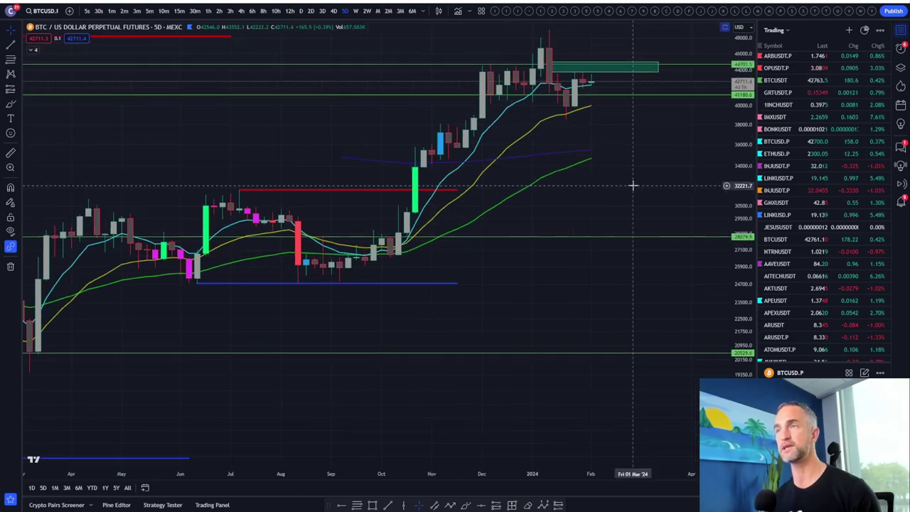
double_click(641, 155)
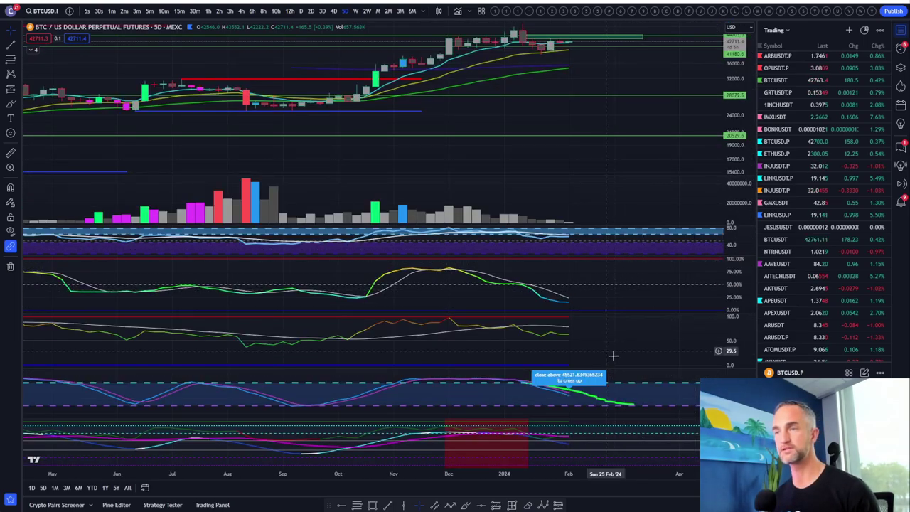
Inspect the green brushed projection on the "to cross up" oscillator at the 5-day timeframe and erase it.
double_click(632, 399)
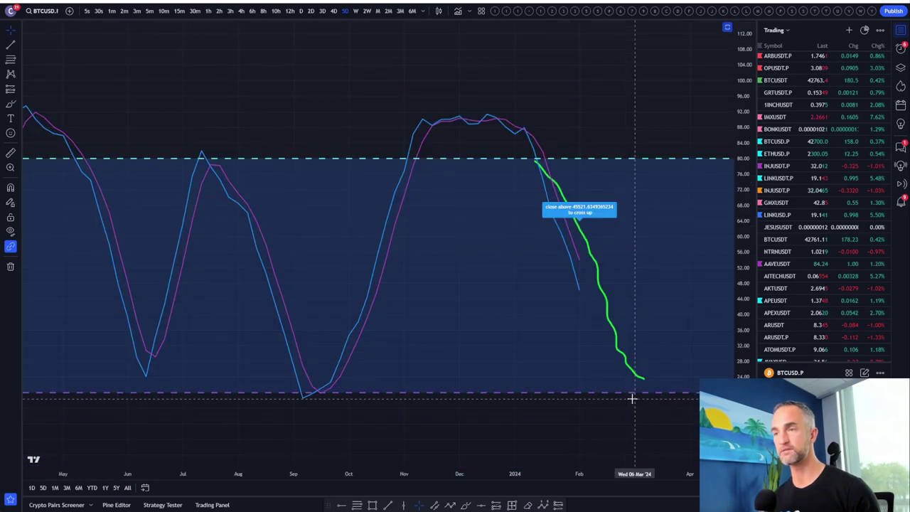
double_click(673, 293)
scroll(673, 293, "down", 3)
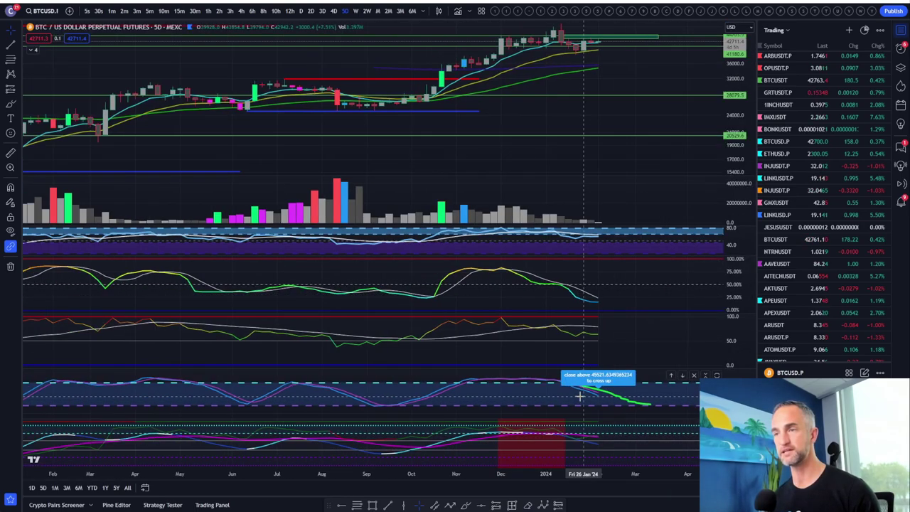
left_click(527, 505)
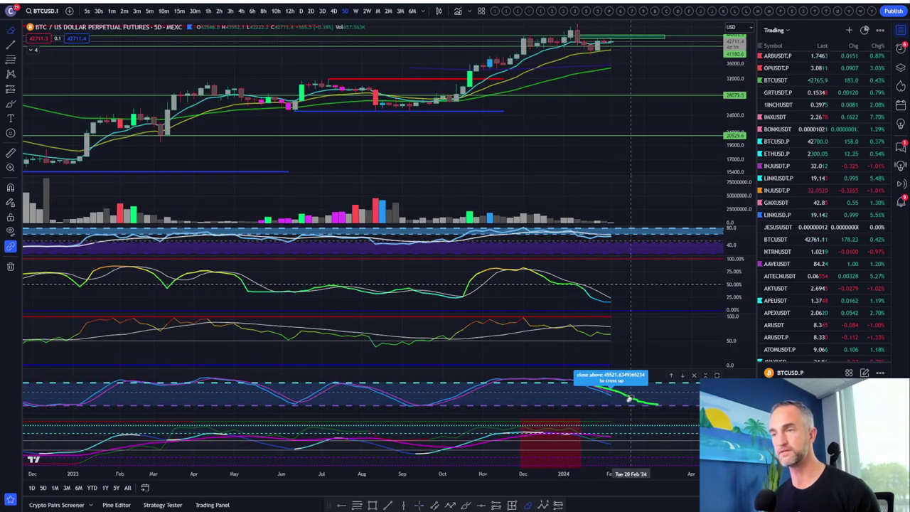
scroll(631, 309, "down", 5)
Add a horizontal line at about 24.63% along the October low in the maximized percentage oscillator pane, and restore all panes.
double_click(695, 298)
scroll(696, 304, "up", 4)
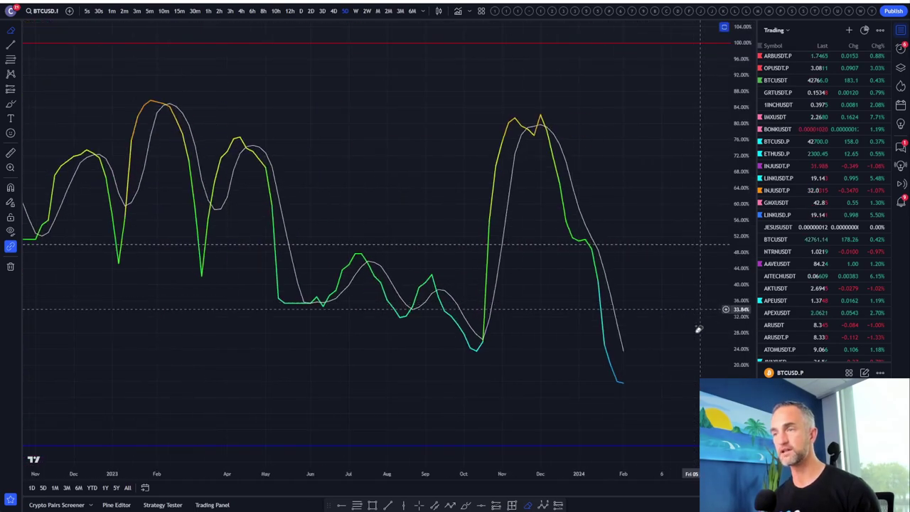
scroll(547, 393, "up", 2)
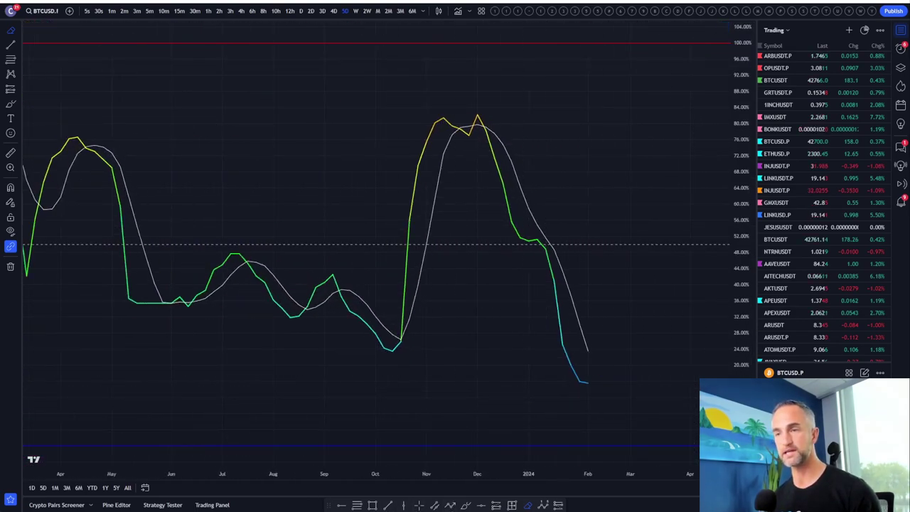
left_click(481, 505)
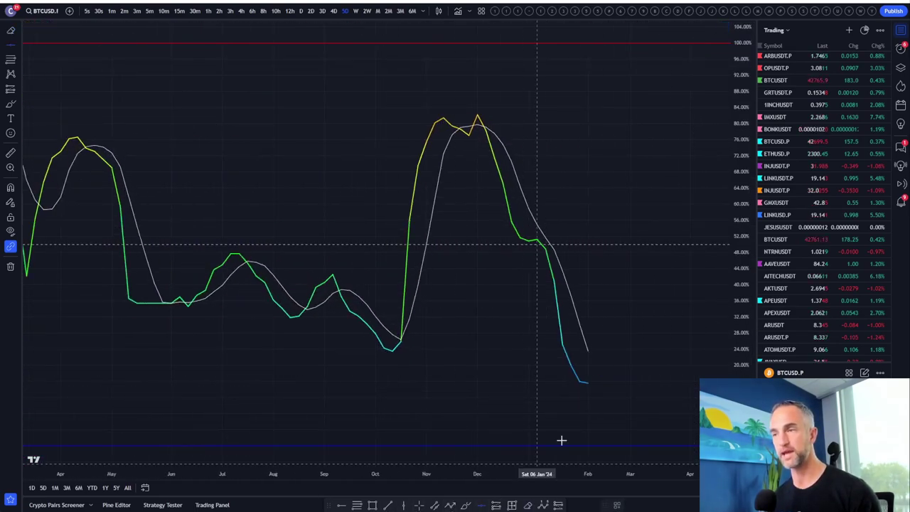
left_click(642, 346)
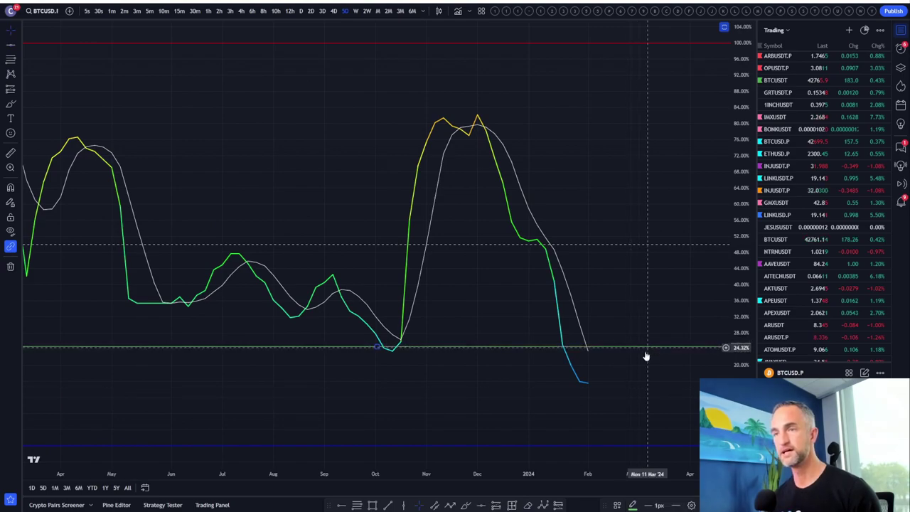
scroll(610, 407, "down", 3)
scroll(646, 422, "up", 3)
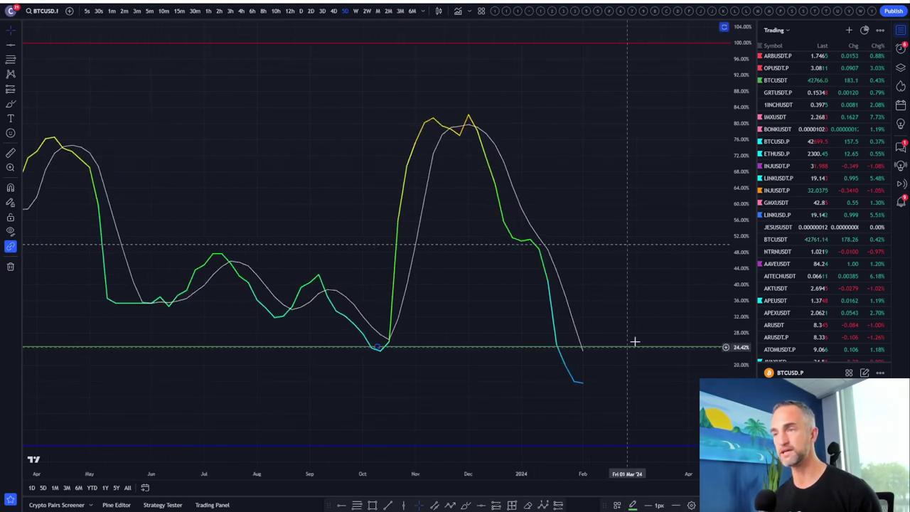
scroll(609, 299, "down", 3)
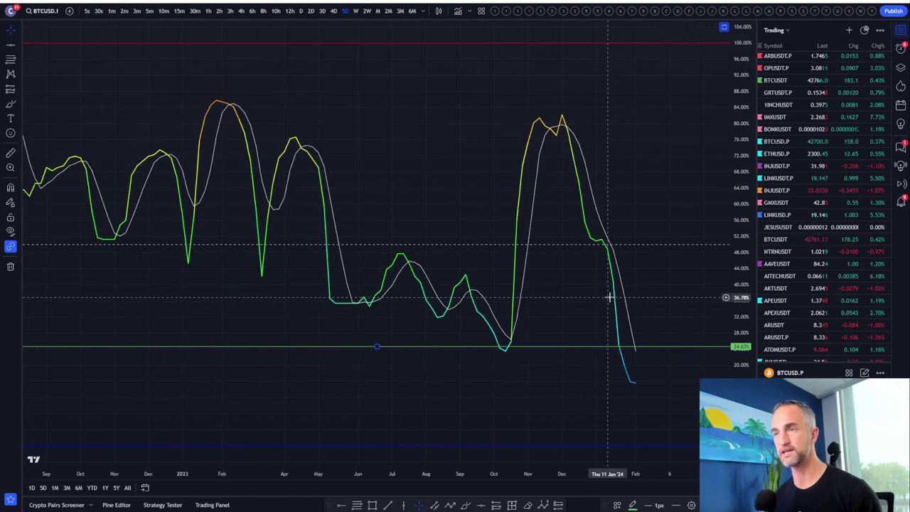
double_click(668, 289)
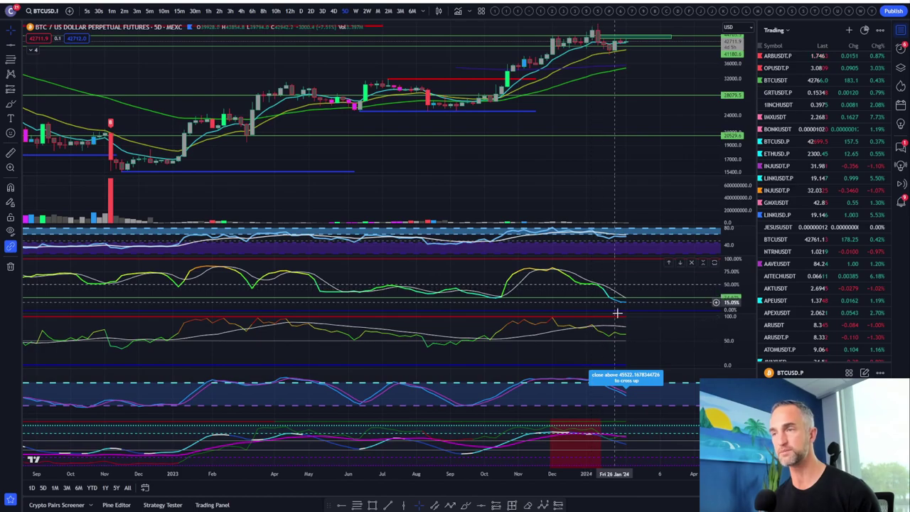
Compare the maximized price pane with the maximized "to cross up" oscillator on the 5-day timeframe, finishing with all panes restored.
scroll(625, 306, "down", 4)
scroll(629, 274, "down", 3)
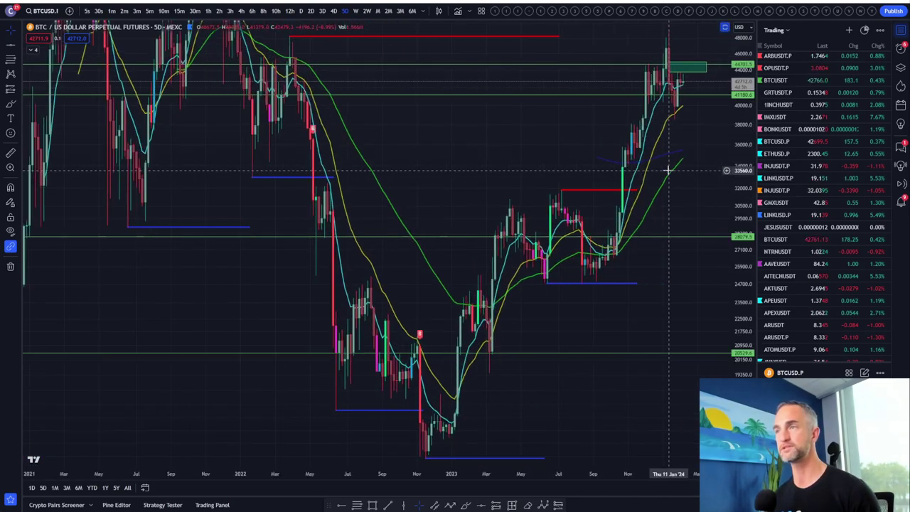
scroll(706, 148, "up", 2)
left_click_drag(706, 148, 550, 200)
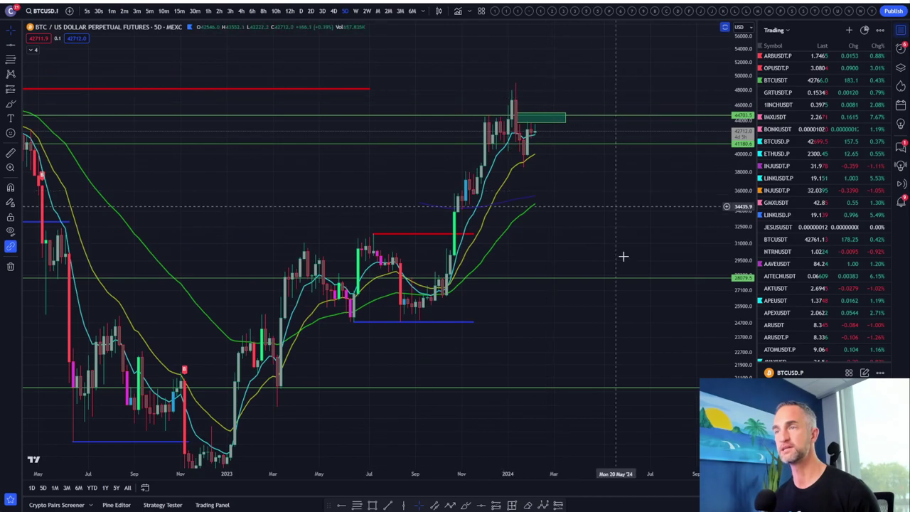
double_click(603, 178)
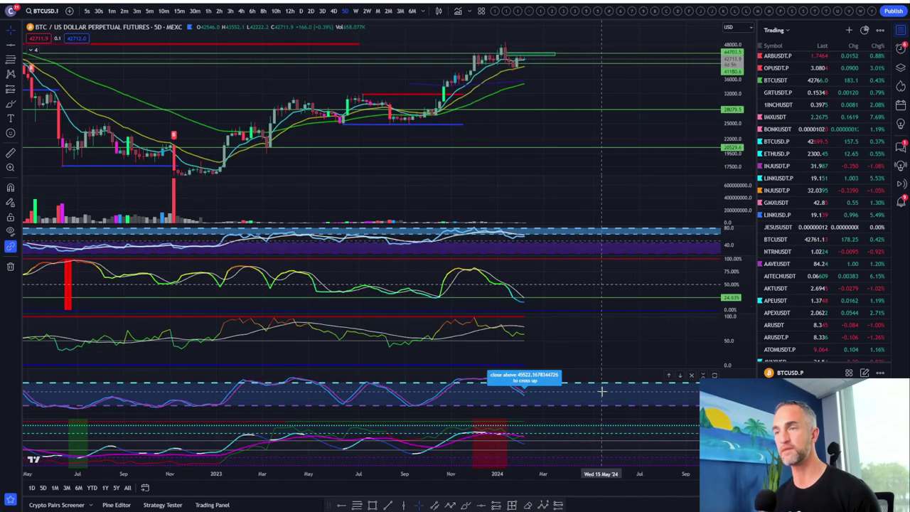
double_click(601, 390)
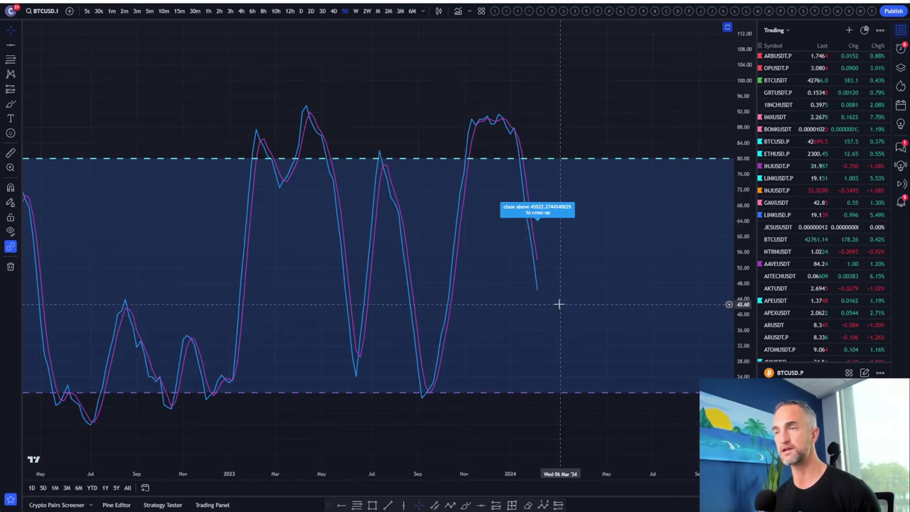
scroll(576, 333, "up", 3)
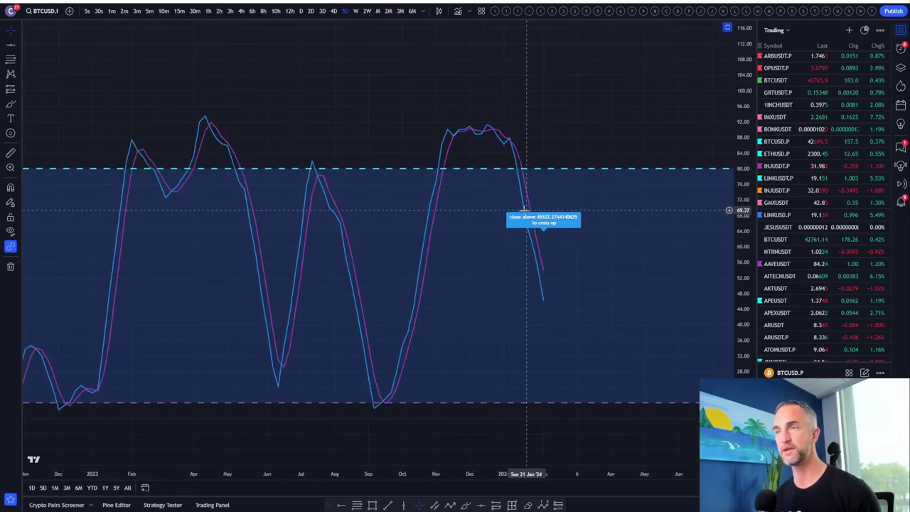
double_click(597, 274)
double_click(564, 81)
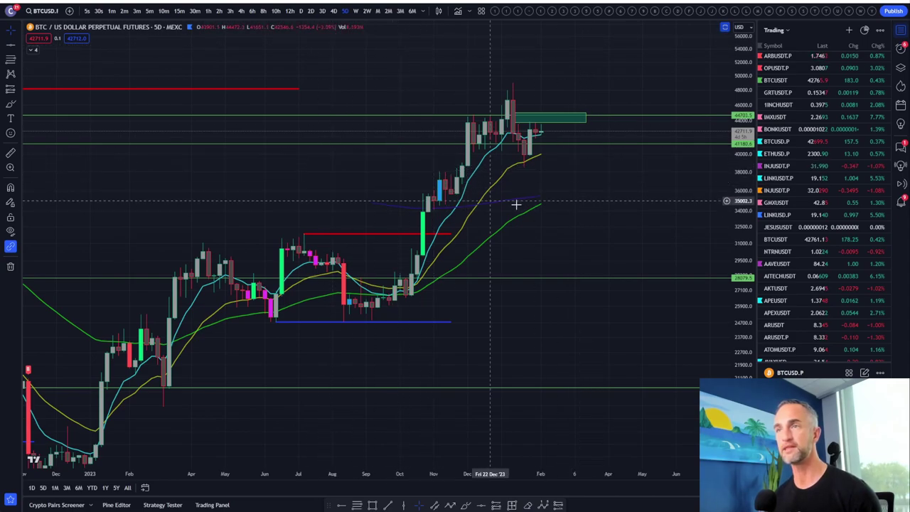
double_click(578, 165)
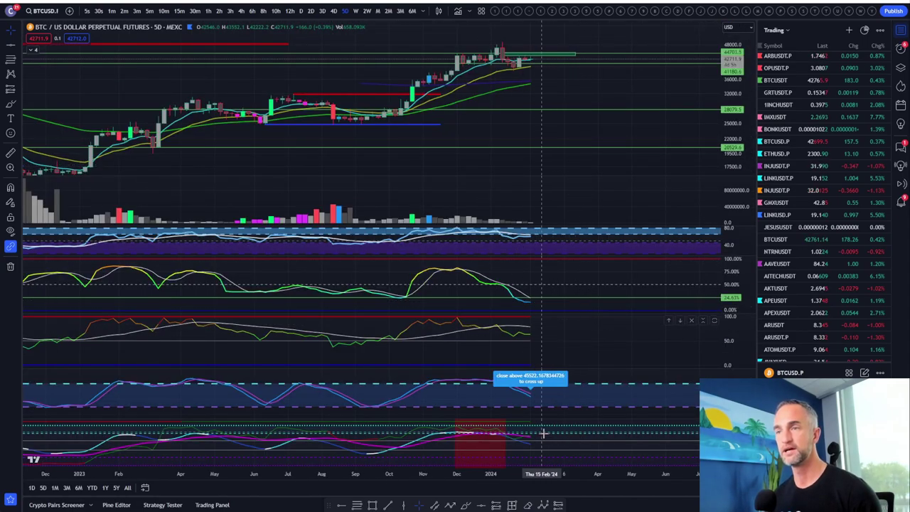
double_click(561, 411)
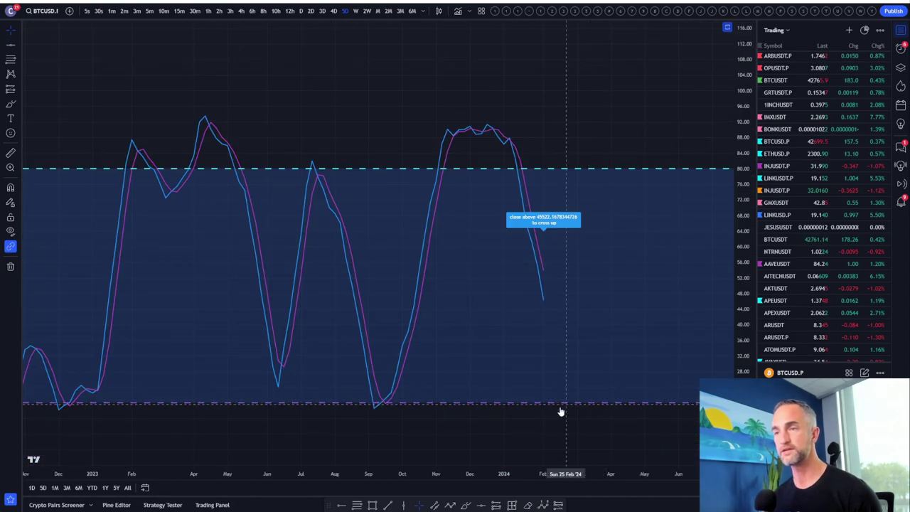
double_click(580, 288)
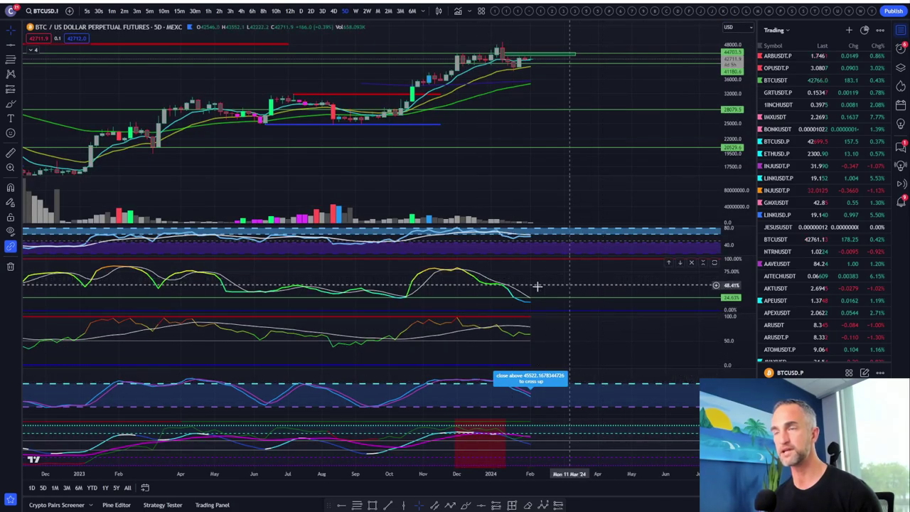
Measure a price drop from about 42,541 down to about 24,806 on the maximized price pane.
double_click(607, 85)
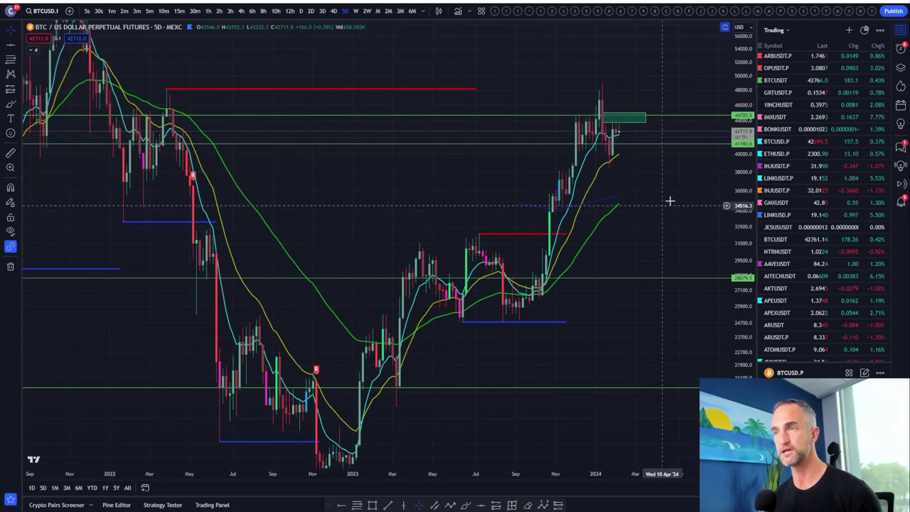
scroll(682, 213, "down", 6)
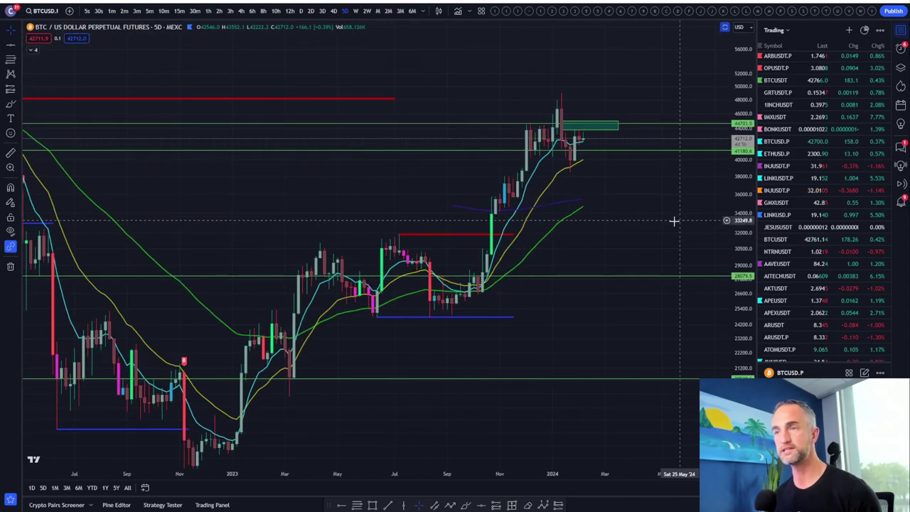
left_click_drag(745, 240, 743, 294)
left_click_drag(665, 296, 586, 255)
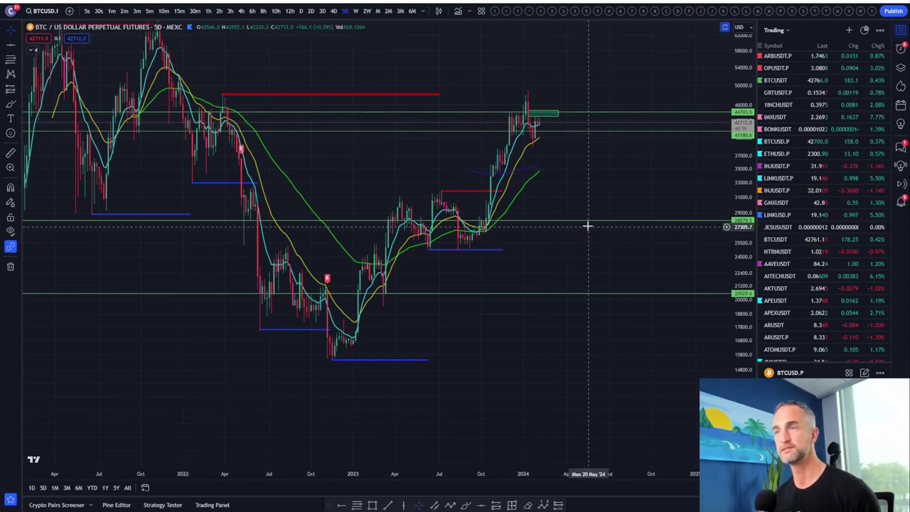
left_click(12, 152)
left_click(516, 124)
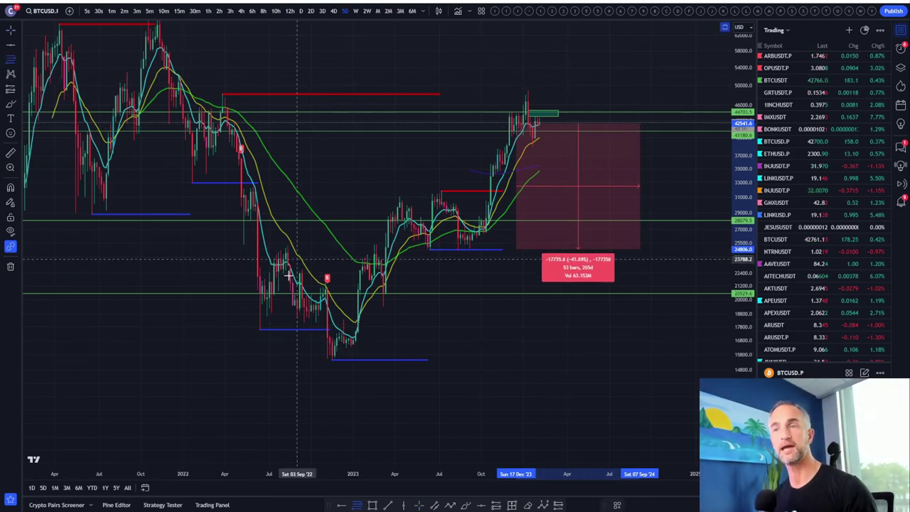
Draw a Fibonacci retracement from the late-2022 low at about 15,402 up to the January 2024 high at about 49,174.
left_click_drag(297, 357, 723, 89)
left_click(723, 89)
scroll(540, 230, "up", 2)
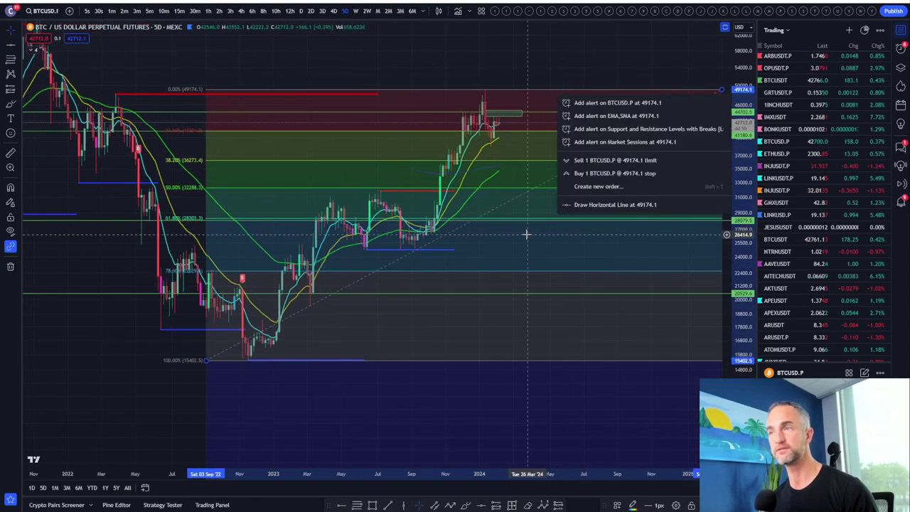
Move the horizontal line at 28079.5 up to about 28325.2, aligning it with the 61.80% retracement level.
scroll(524, 234, "down", 3)
left_click(243, 223)
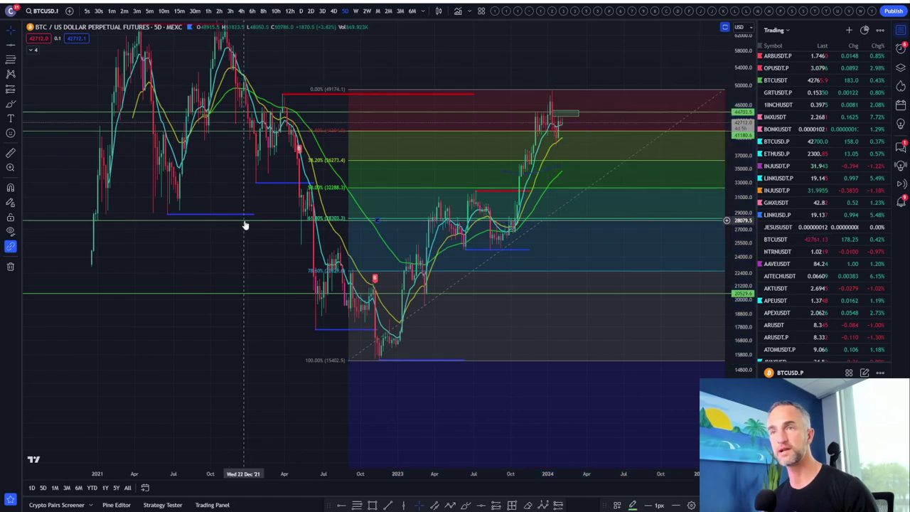
scroll(246, 217, "up", 2)
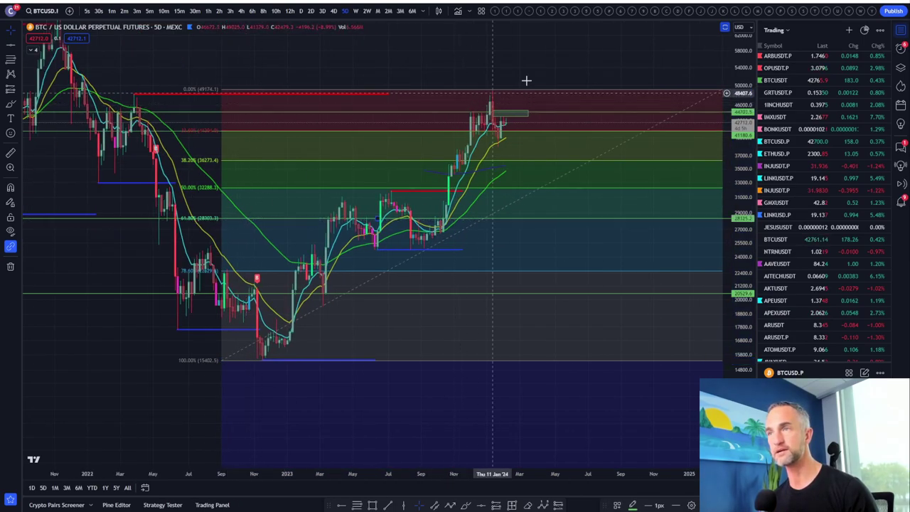
Examine the price action against the Fibonacci retracement zones on the 5-day chart, including the earlier highs above 49,000.
left_click_drag(737, 240, 738, 217)
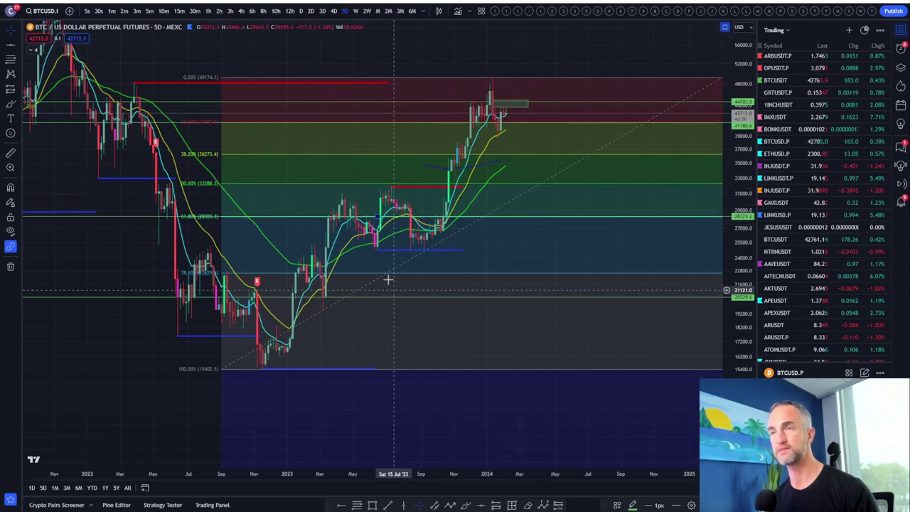
scroll(524, 224, "down", 2)
left_click_drag(741, 199, 741, 215)
scroll(538, 300, "up", 2)
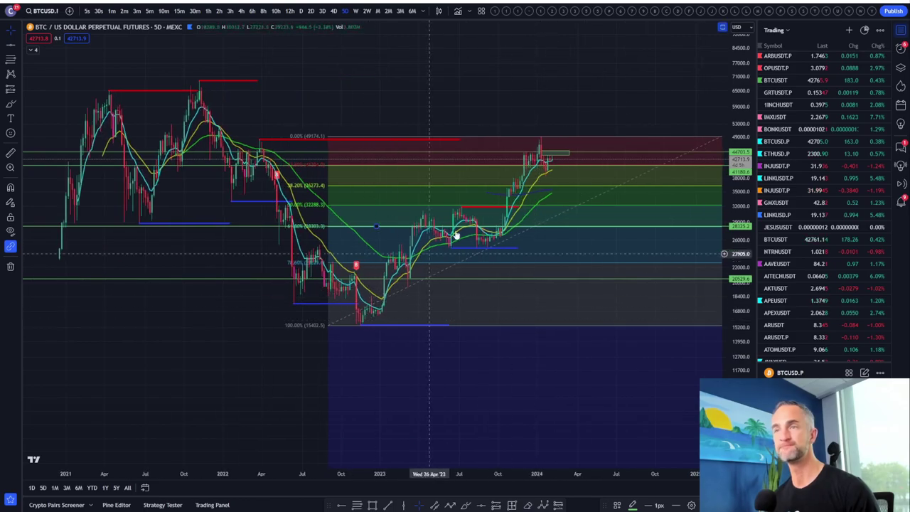
scroll(531, 234, "up", 1)
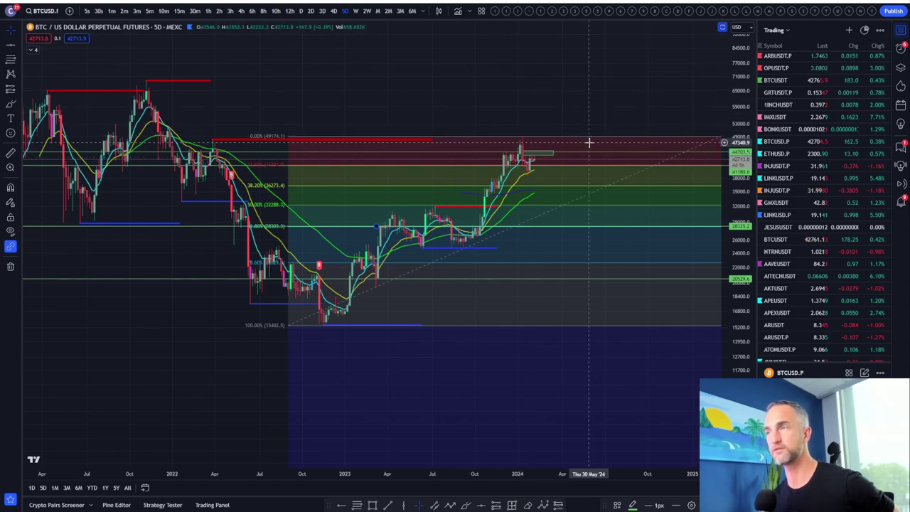
left_click_drag(751, 165, 746, 113)
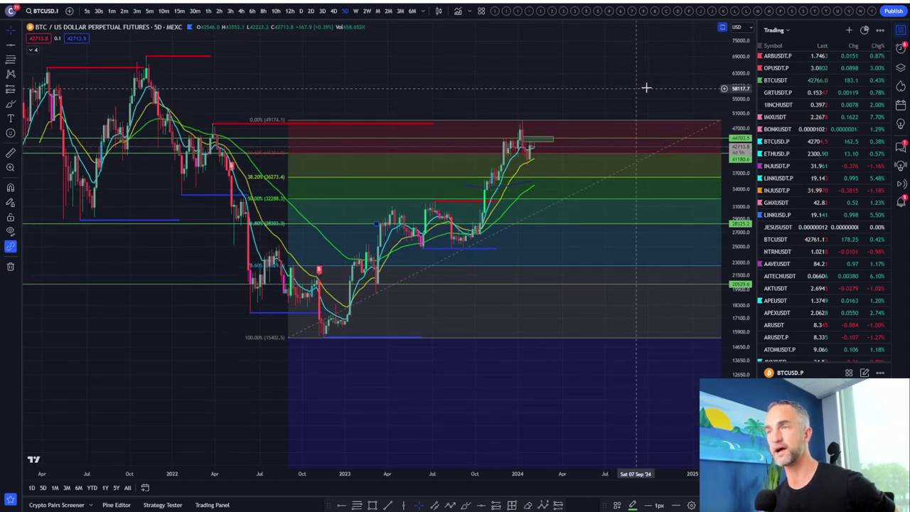
left_click_drag(622, 97, 571, 102)
Switch the chart to the 1-week timeframe and examine the price pane and "to cross up" oscillator, finishing with all panes restored.
left_click(355, 11)
scroll(494, 120, "up", 2)
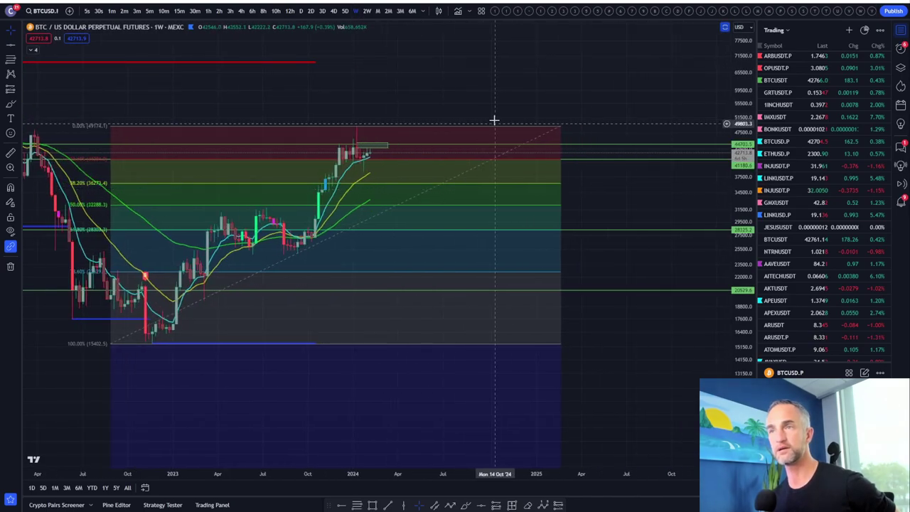
left_click_drag(488, 113, 660, 112)
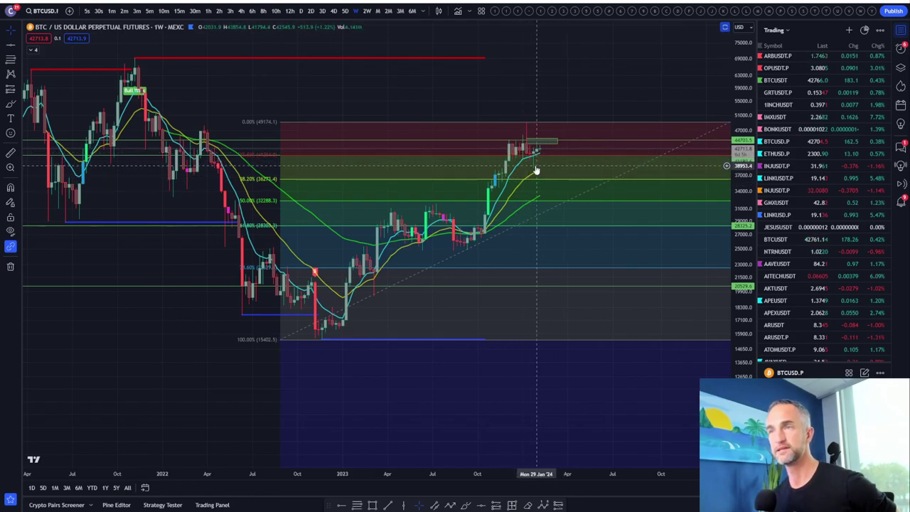
double_click(575, 85)
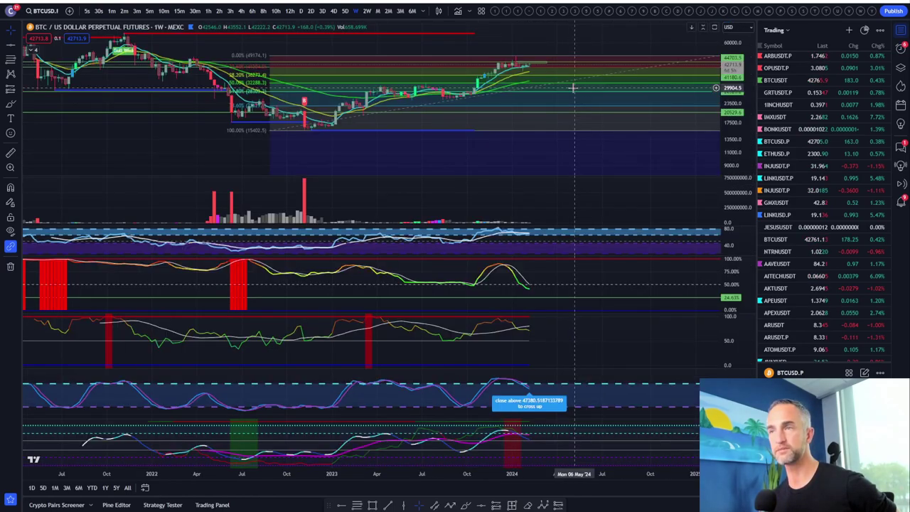
double_click(589, 395)
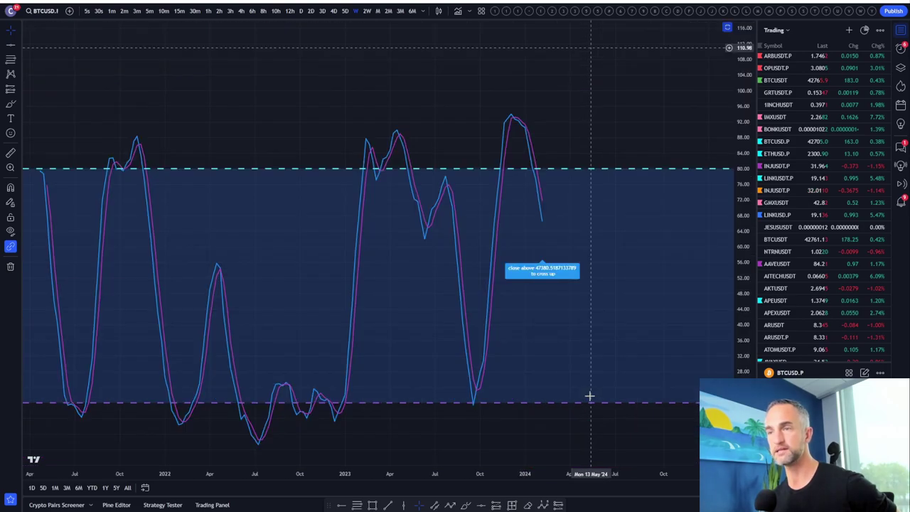
double_click(574, 301)
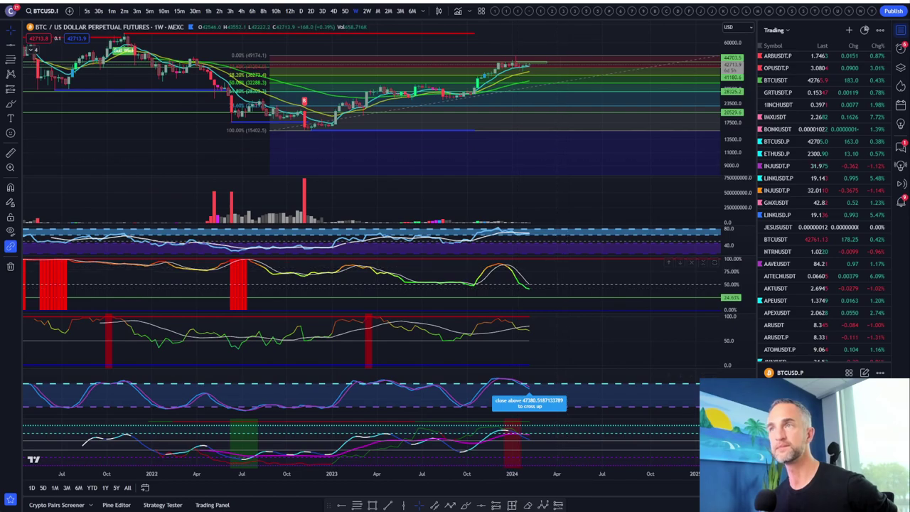
Switch BTCUSD to the 4-day timeframe and examine recent price action and the oscillator panes.
left_click(334, 12)
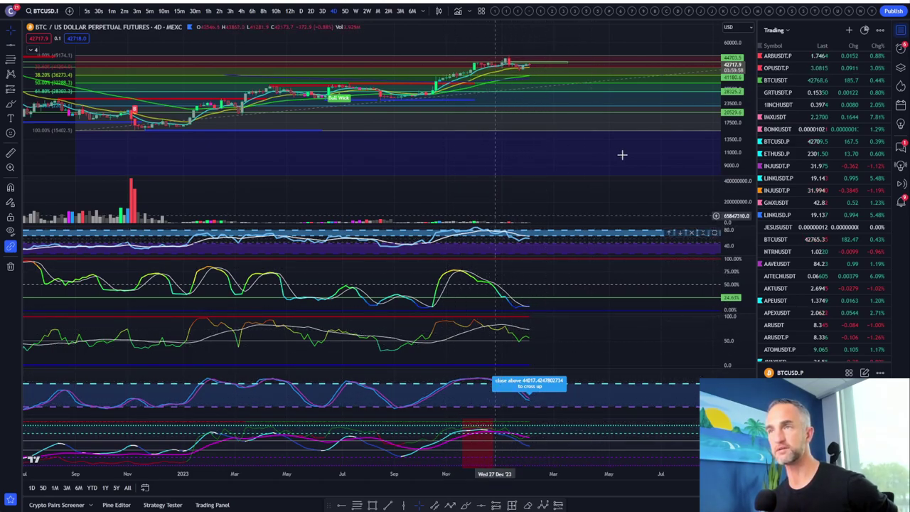
left_click_drag(735, 130, 735, 34)
scroll(651, 173, "up", 3)
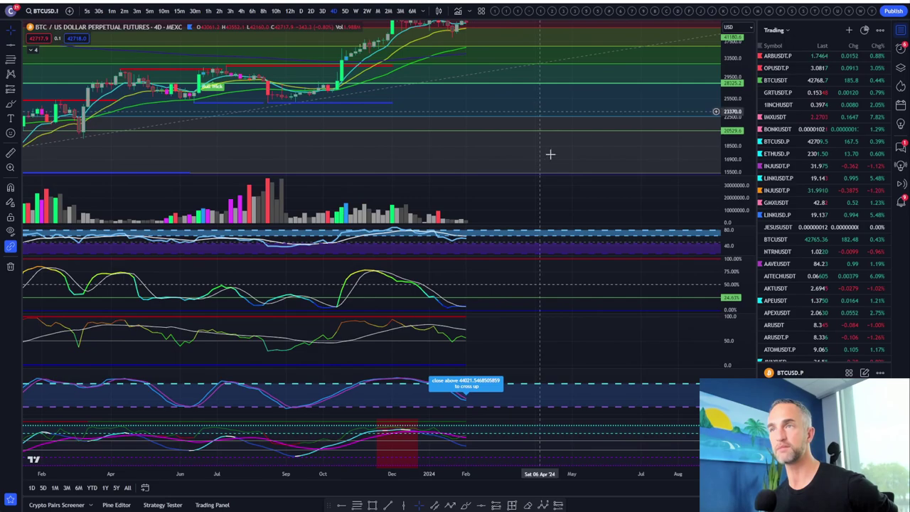
scroll(519, 190, "up", 4)
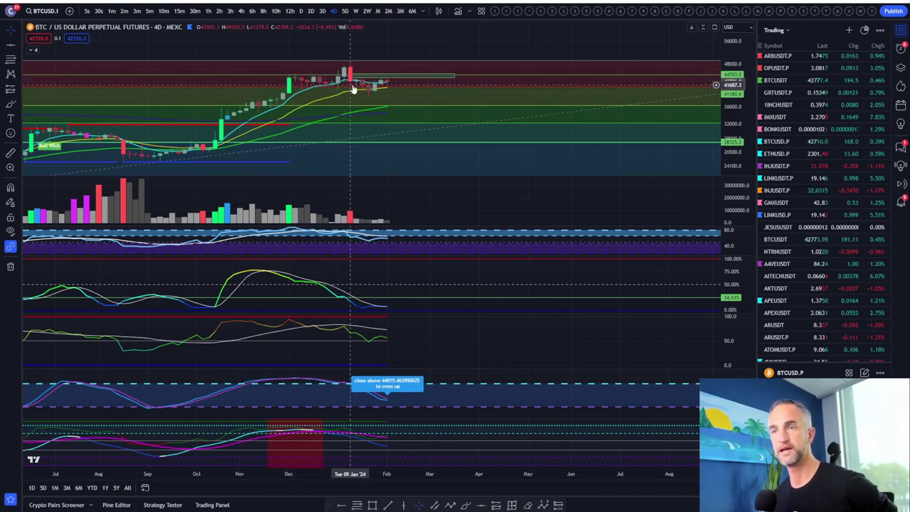
double_click(471, 393)
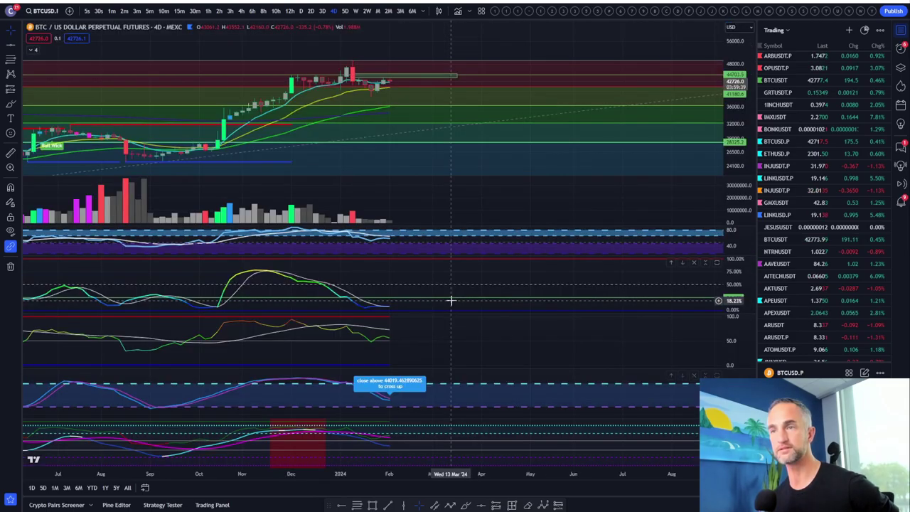
double_click(451, 300)
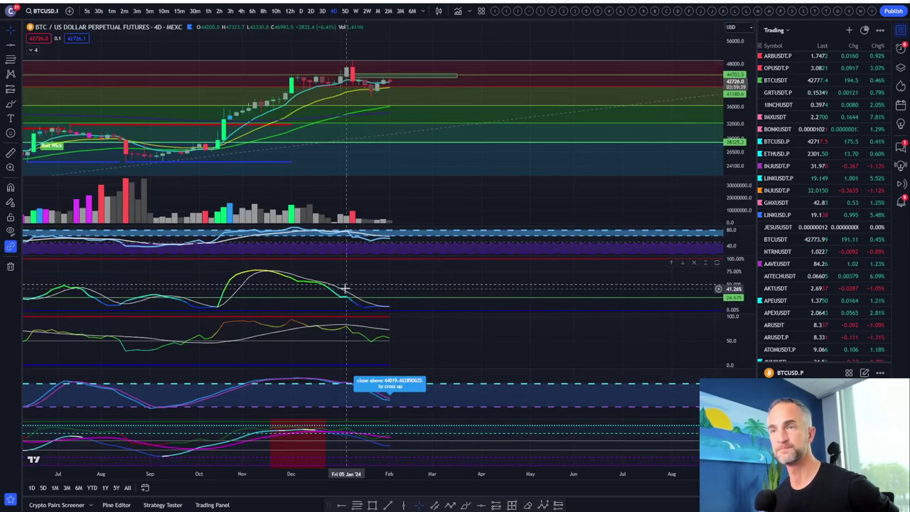
Switch the chart to the 3-day timeframe and examine the percentage oscillator pane maximized, finishing with all panes restored.
left_click(322, 11)
scroll(421, 356, "down", 4)
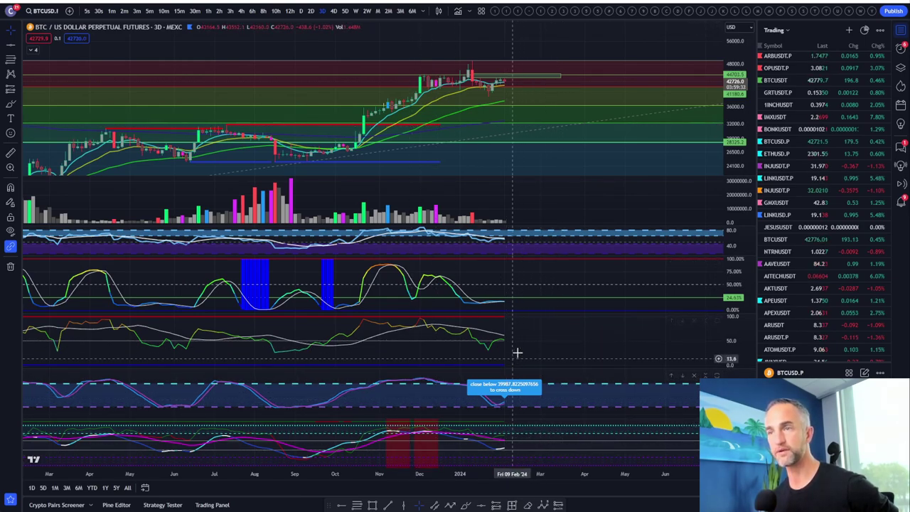
double_click(550, 279)
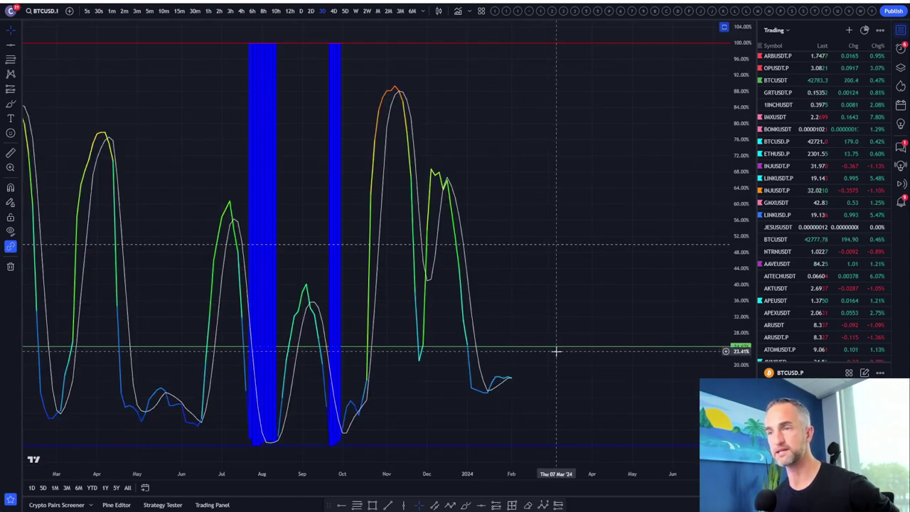
double_click(603, 290)
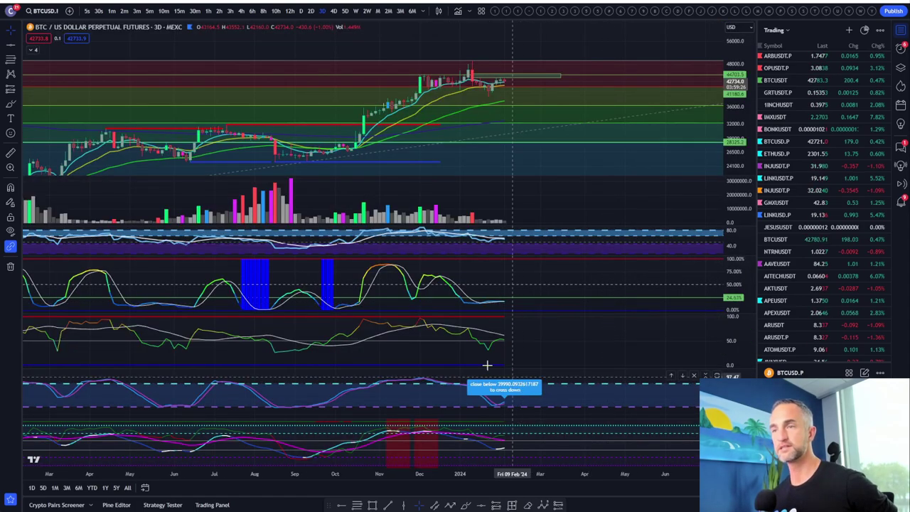
Examine the "to cross down" oscillator pane maximized on the 3-day chart, then restore all panes.
double_click(580, 401)
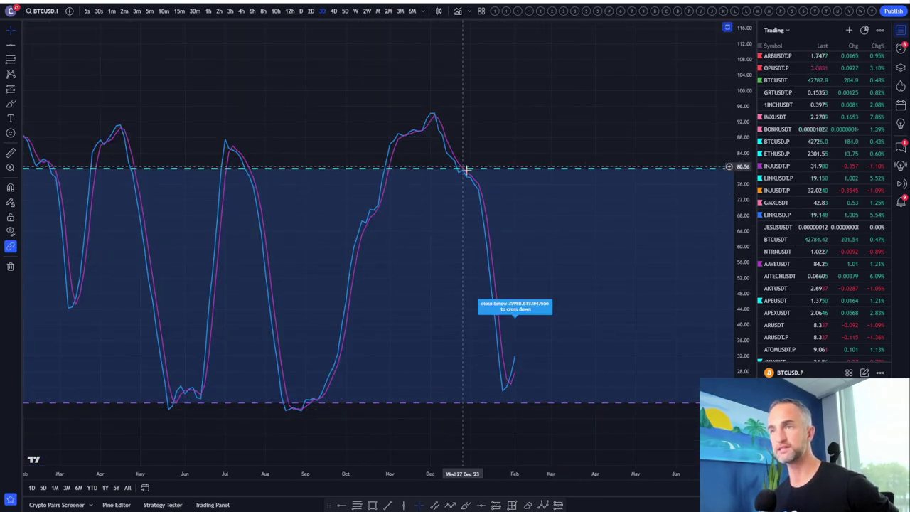
scroll(532, 276, "up", 2)
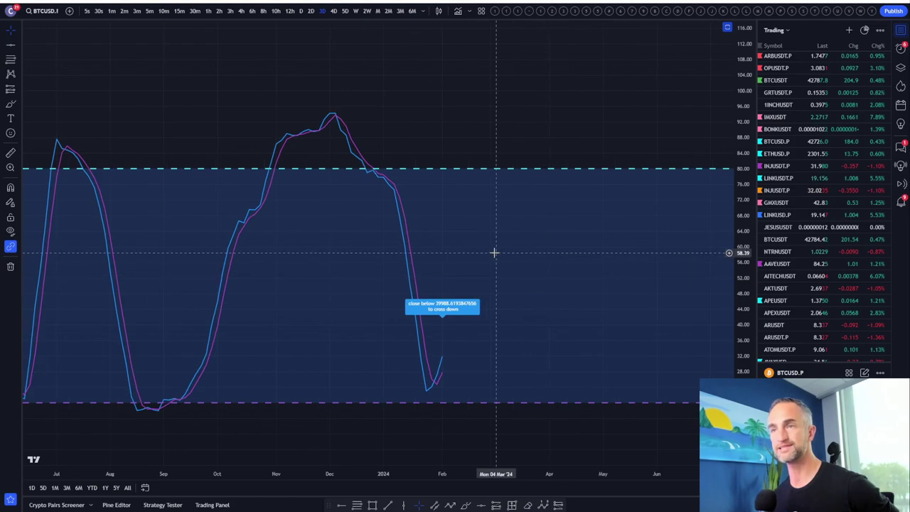
double_click(465, 221)
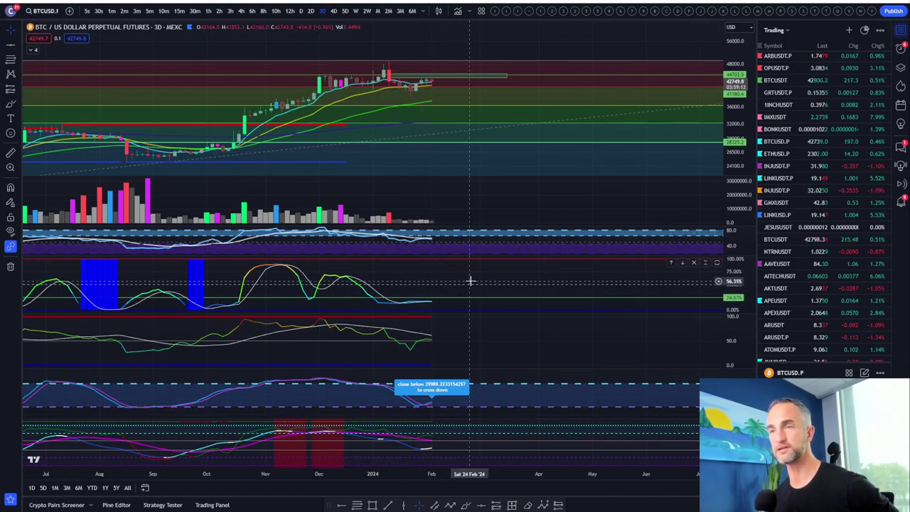
Measure the price move on the 3-day chart from about 41,726 in February 2024 up to about 59,770 in October 2024.
scroll(525, 233, "down", 3)
scroll(524, 233, "down", 5)
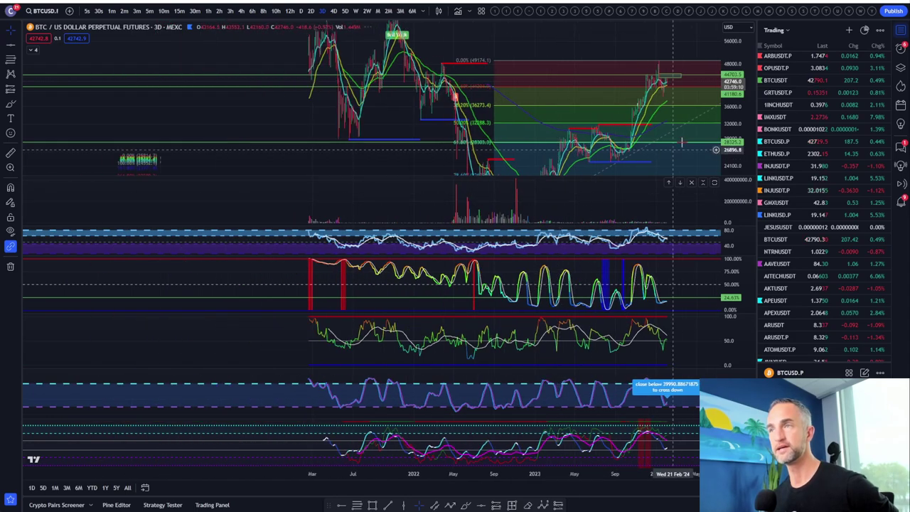
left_click_drag(739, 155, 738, 176)
scroll(643, 78, "down", 3)
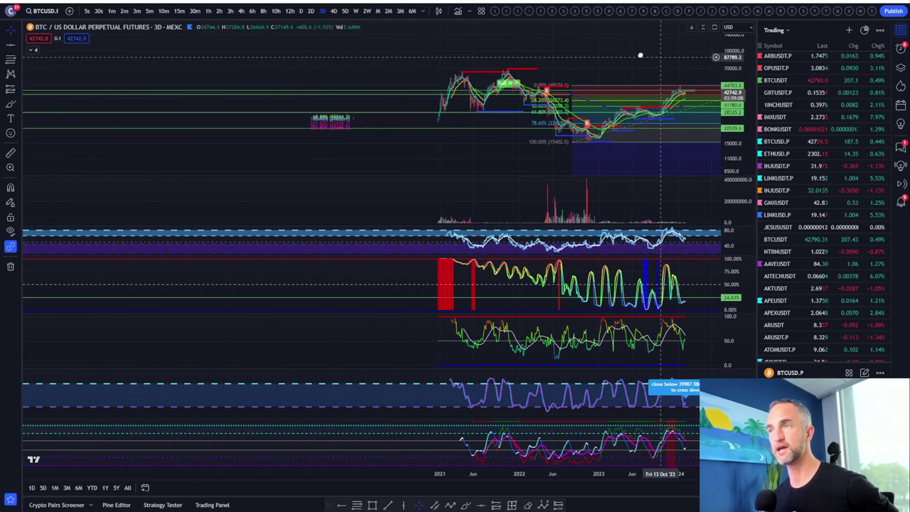
left_click_drag(626, 74, 554, 71)
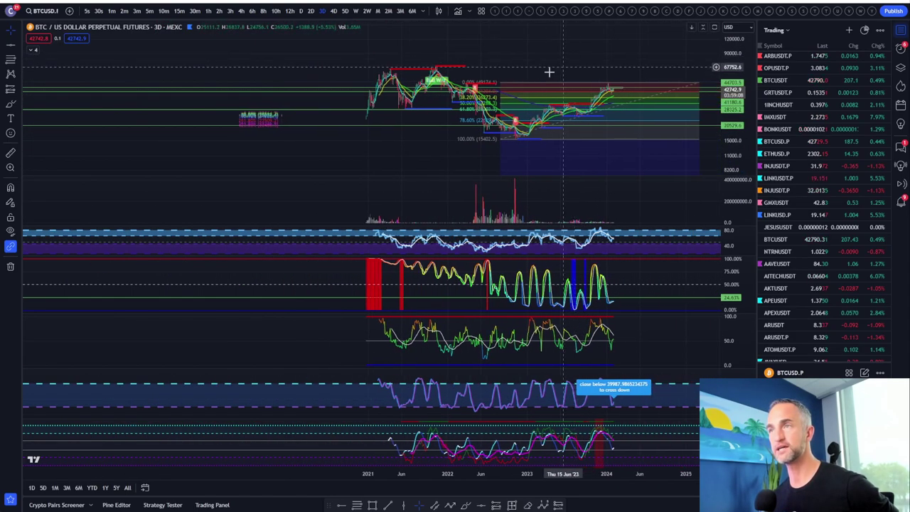
left_click(11, 154)
left_click(614, 91)
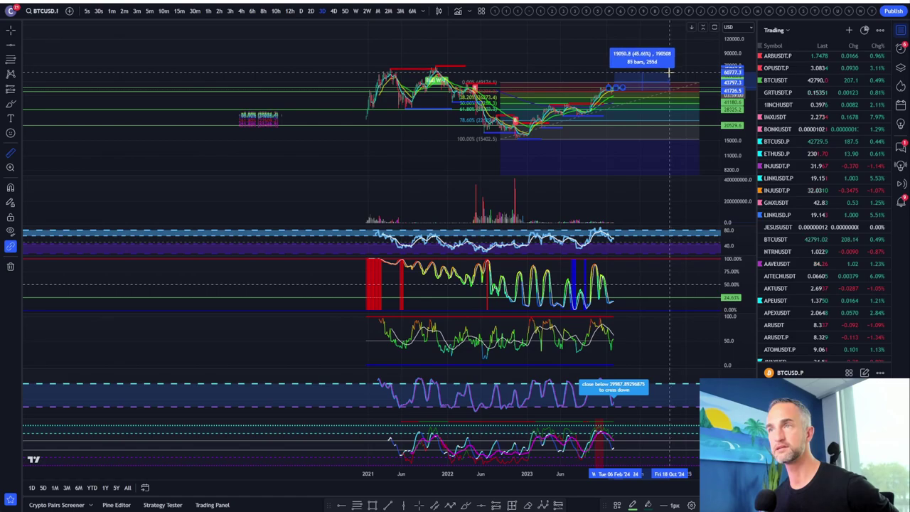
left_click(668, 71)
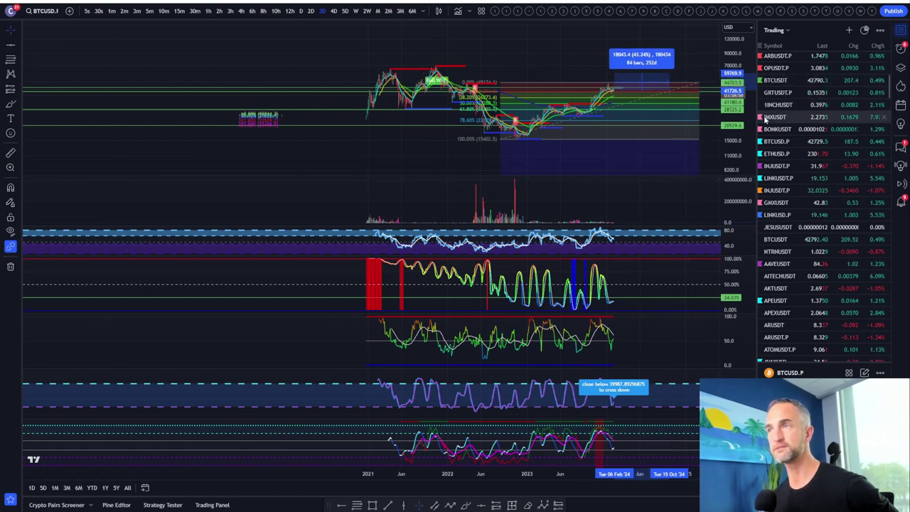
Clear the measurement and examine the maximized price history since 2021 against the Fibonacci zones, finishing with all panes restored.
left_click_drag(737, 102, 738, 32)
left_click(564, 45)
left_click_drag(564, 46, 537, 82)
left_click_drag(738, 92, 737, 127)
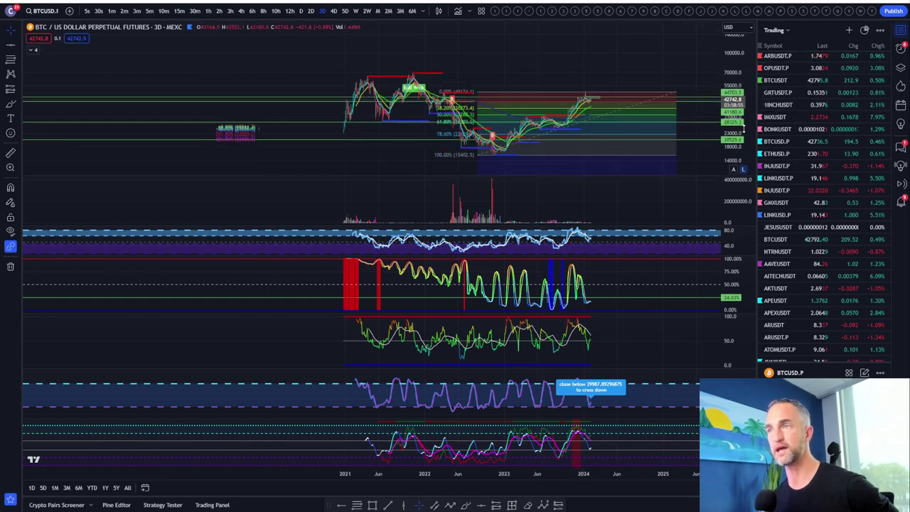
double_click(619, 66)
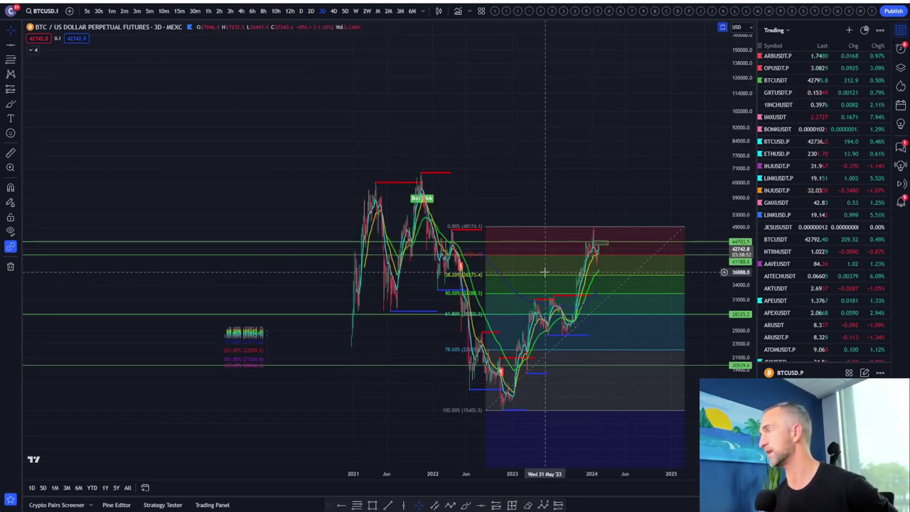
scroll(544, 272, "up", 3)
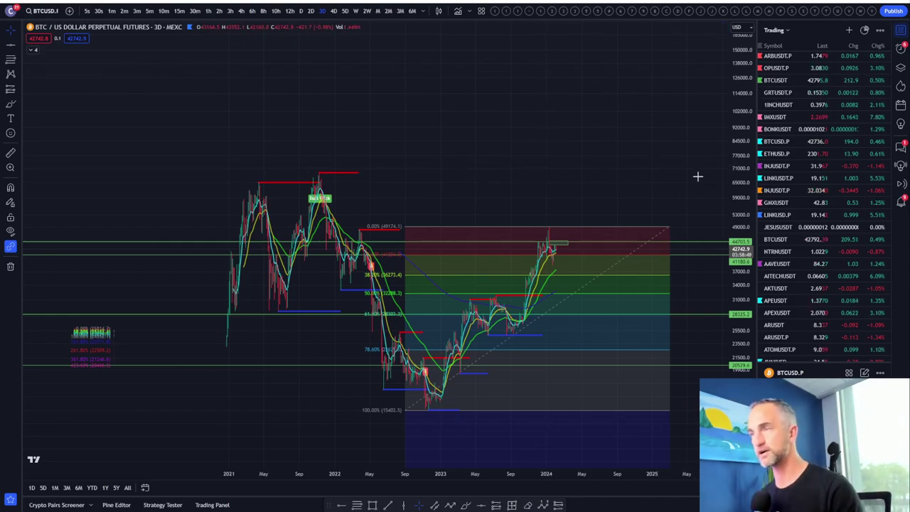
double_click(593, 249)
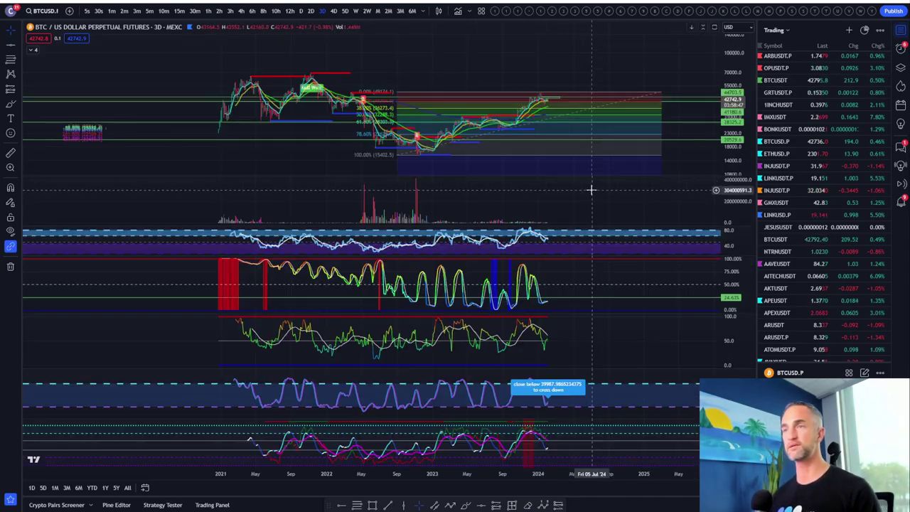
Load ETHUSD.P on the 5-day timeframe and examine its maximized price pane against the rising trendline and earlier highs.
left_click(344, 11)
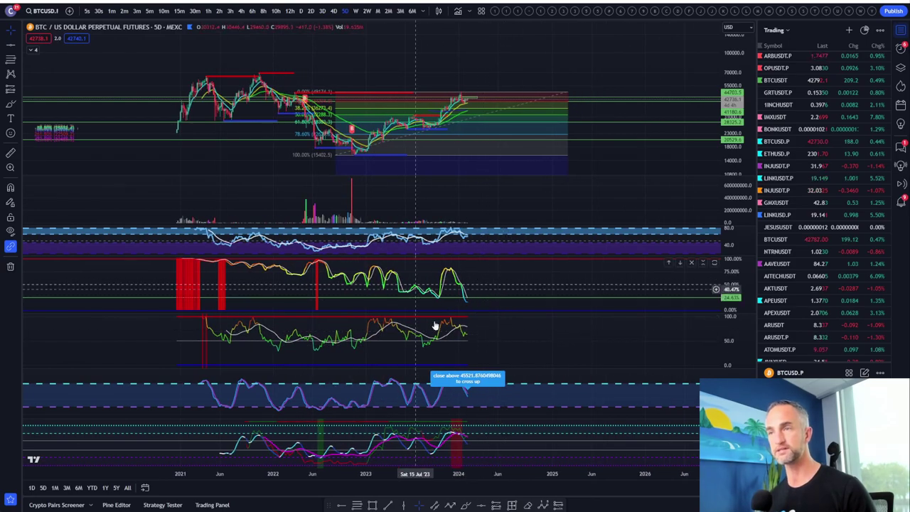
left_click(777, 154)
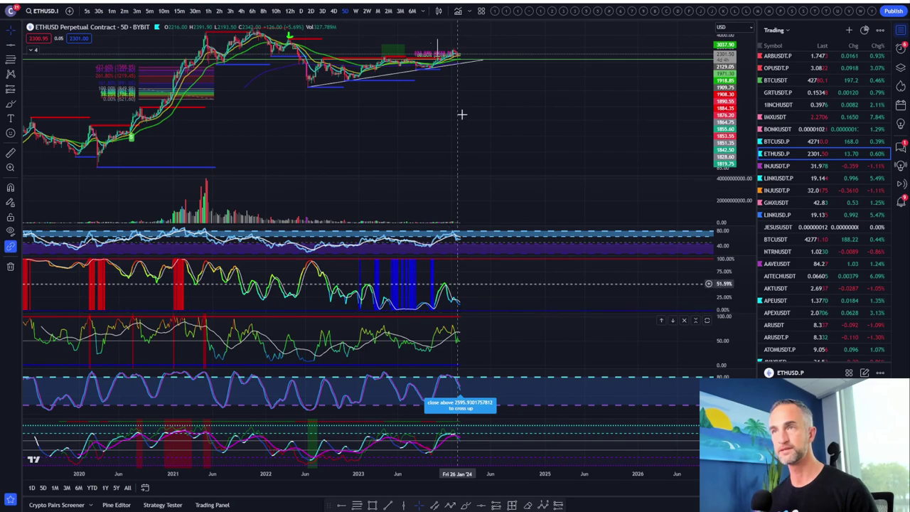
double_click(464, 114)
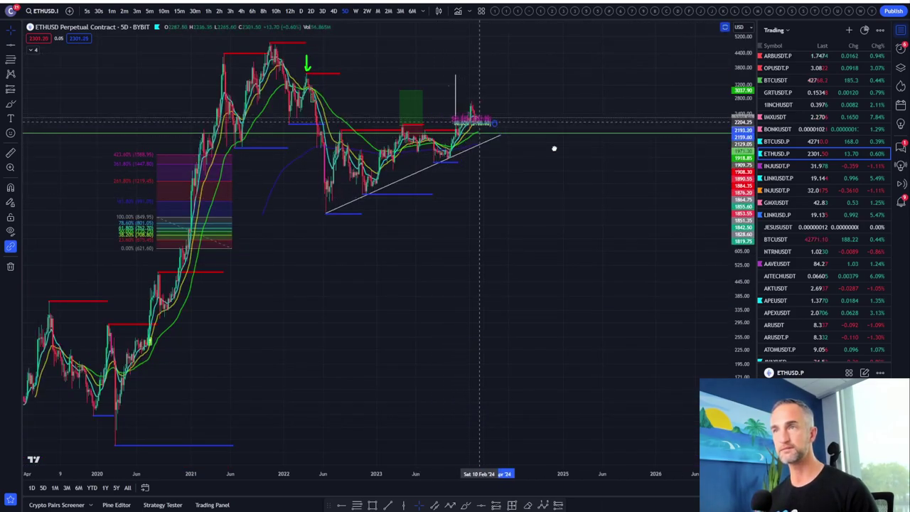
scroll(561, 203, "up", 3)
scroll(598, 196, "left", 6)
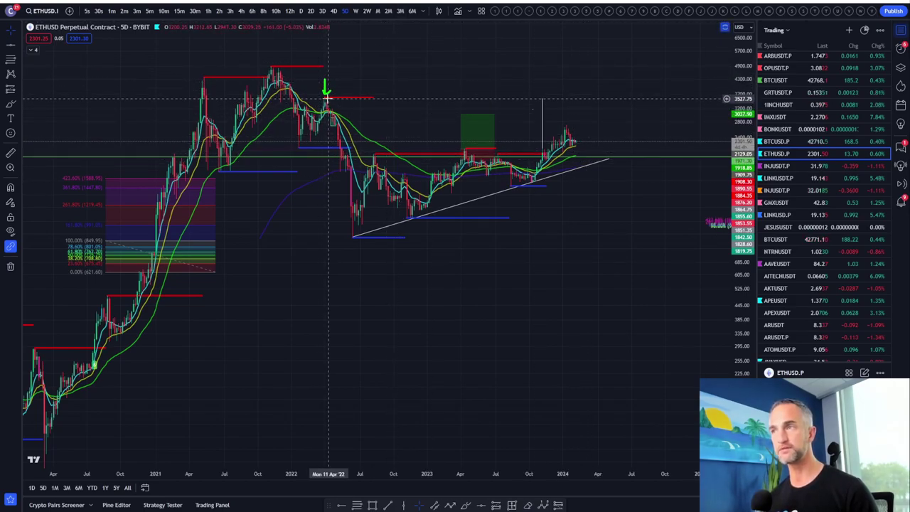
scroll(553, 262, "up", 1)
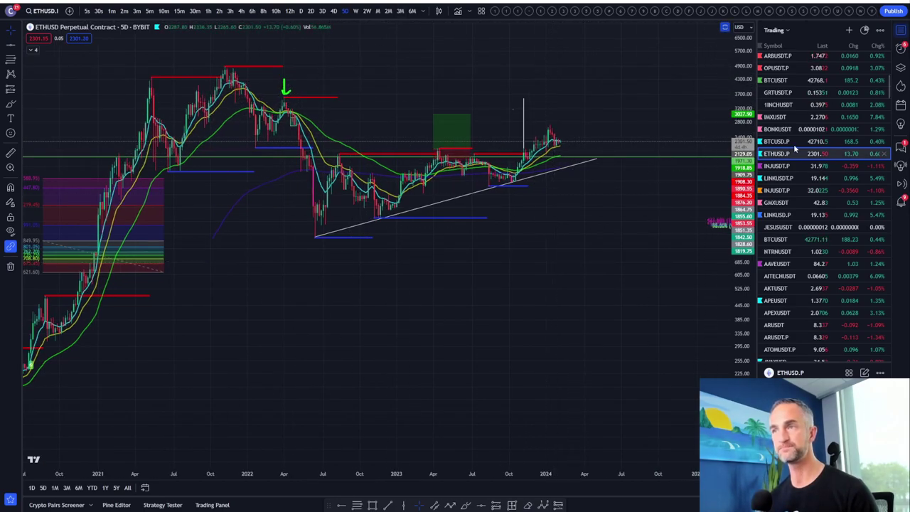
left_click_drag(743, 213, 743, 61)
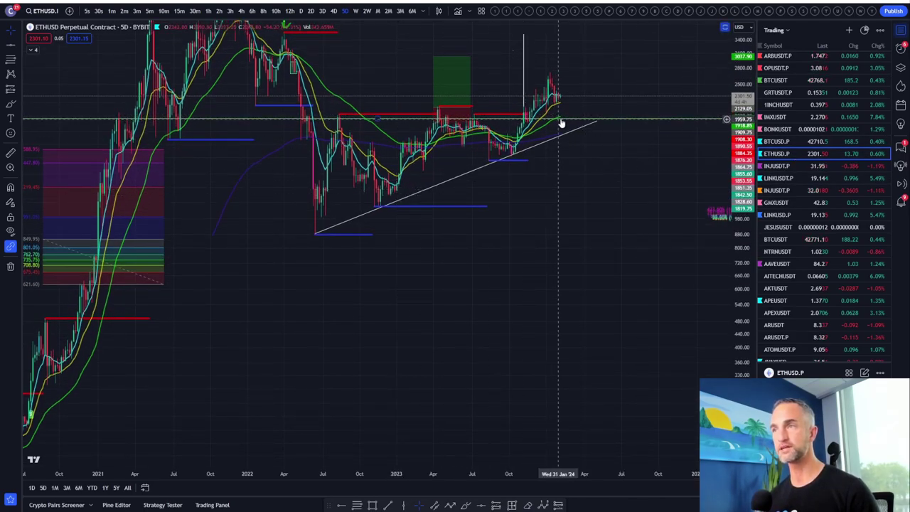
scroll(575, 83, "up", 2)
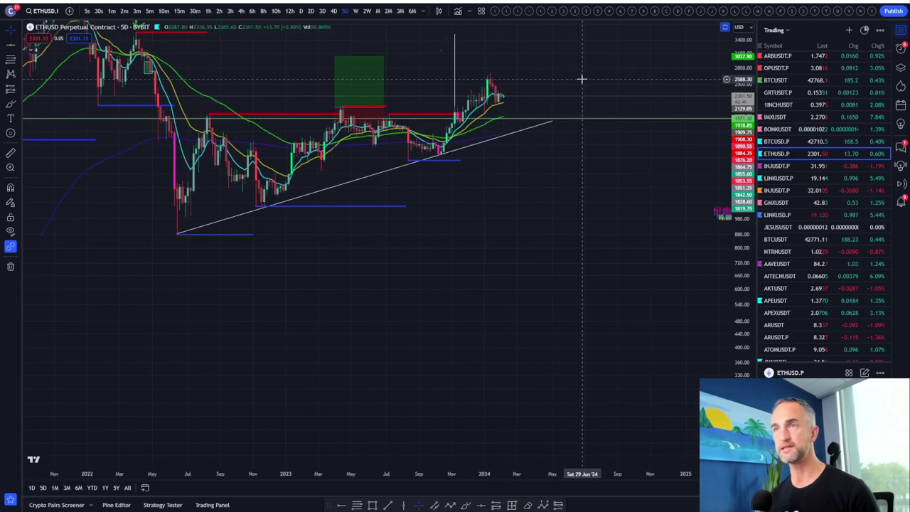
scroll(554, 83, "down", 3)
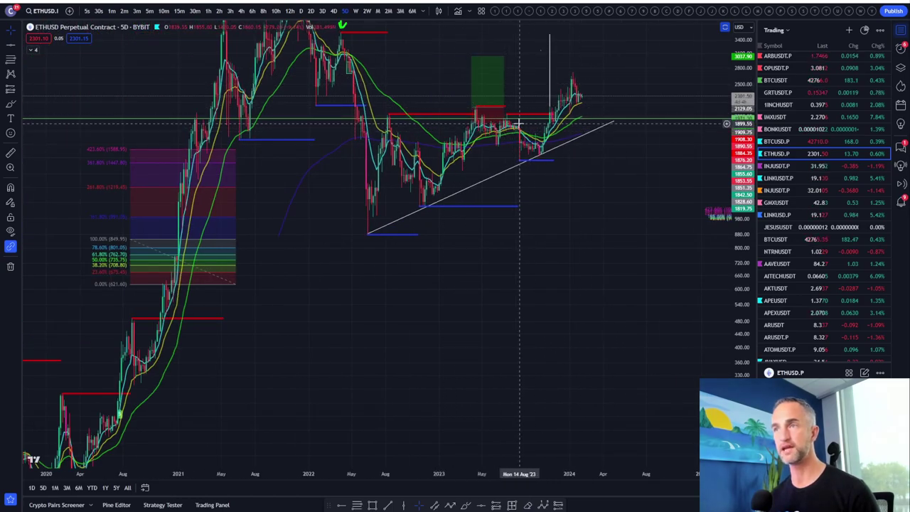
Switch ETHUSD.P to the 1-day timeframe, check its oscillators and leave the price pane maximized.
left_click(300, 10)
scroll(576, 209, "down", 5)
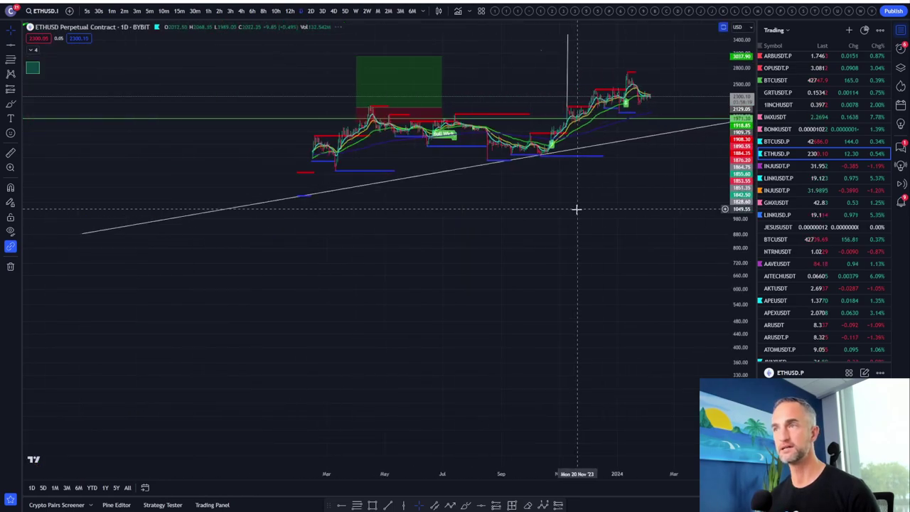
scroll(679, 135, "up", 5)
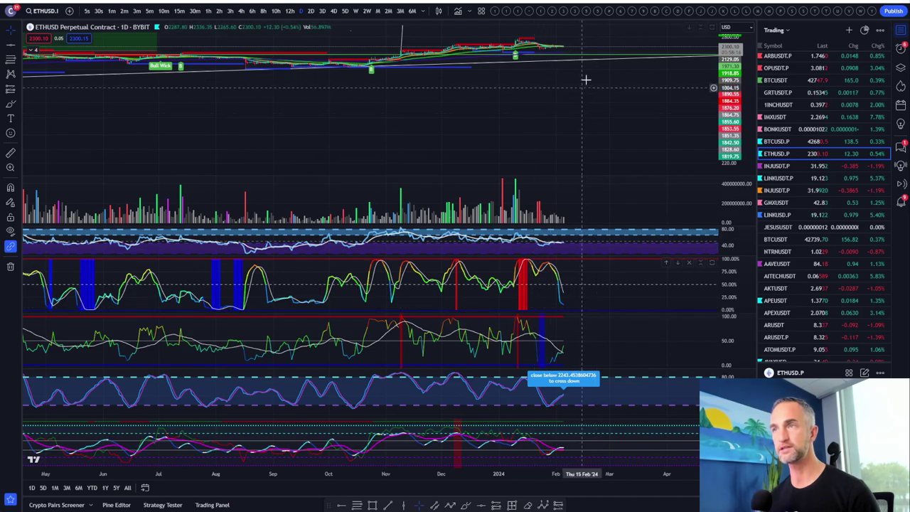
double_click(594, 102)
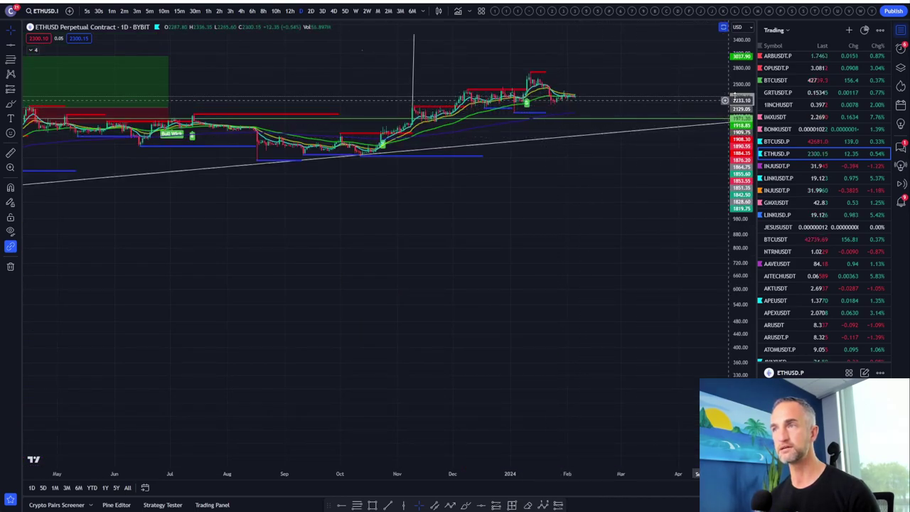
Draw a Fibonacci retracement on the daily ETHUSD.P chart from about 2,727 at the January 2024 high down to about 2,175.
left_click_drag(734, 97, 734, 84)
left_click_drag(617, 59, 593, 105)
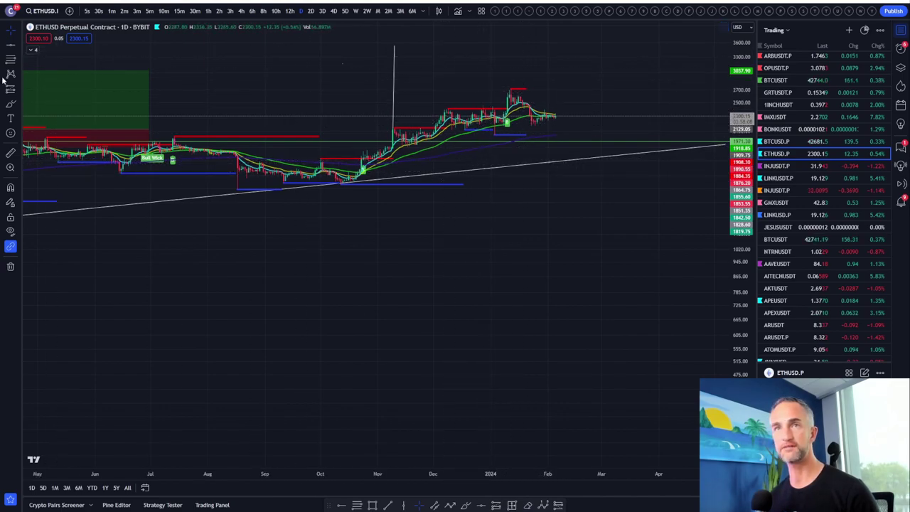
key("alt+f")
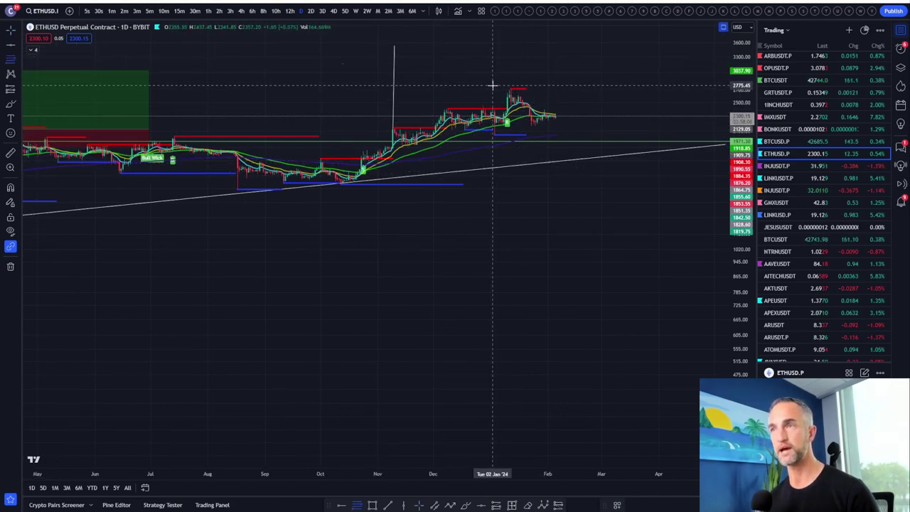
left_click(649, 125)
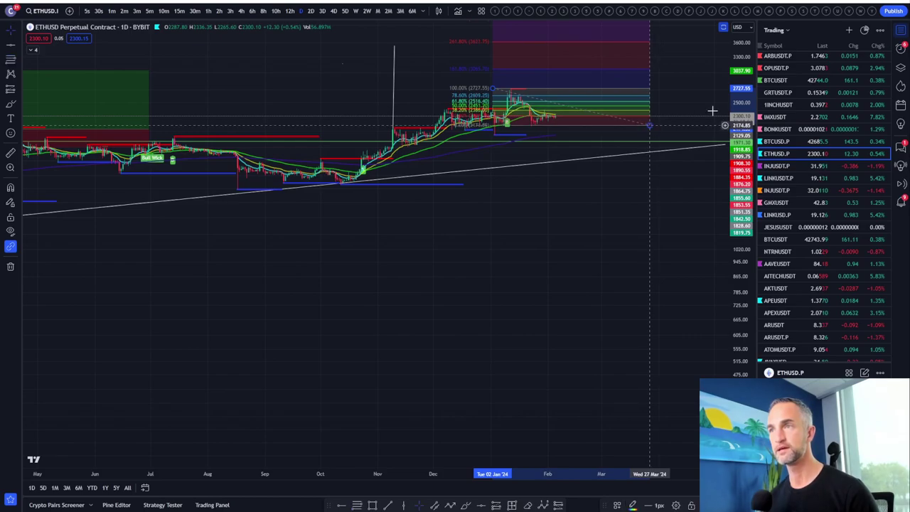
left_click_drag(741, 177, 691, 108)
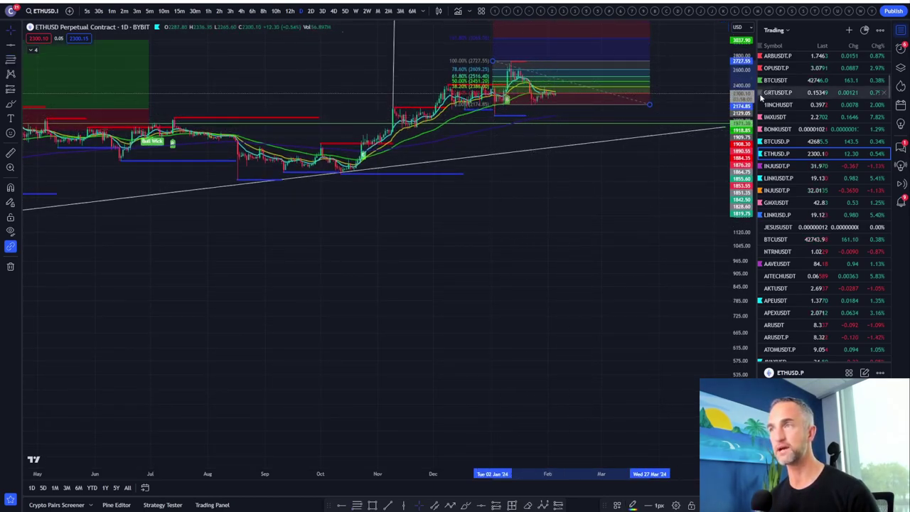
Draw a rectangle over the 50% to 61.8% retracement zone on ETHUSD.P, from about 2,514 down to about 2,447, extending to late April 2024.
left_click_drag(738, 90, 738, 80)
left_click_drag(683, 57, 632, 164)
left_click_drag(741, 155, 743, 140)
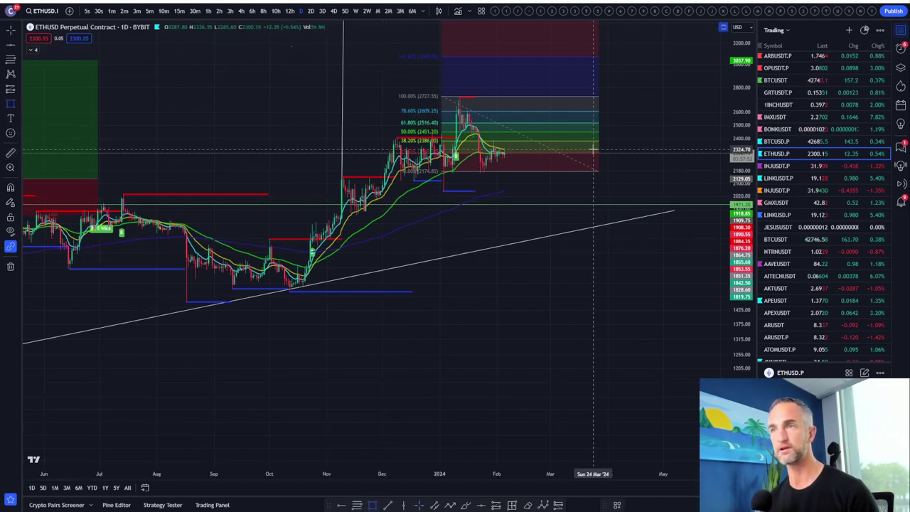
left_click_drag(485, 124, 657, 132)
scroll(739, 206, "up", 1)
left_click_drag(743, 220, 744, 183)
scroll(544, 203, "up", 3)
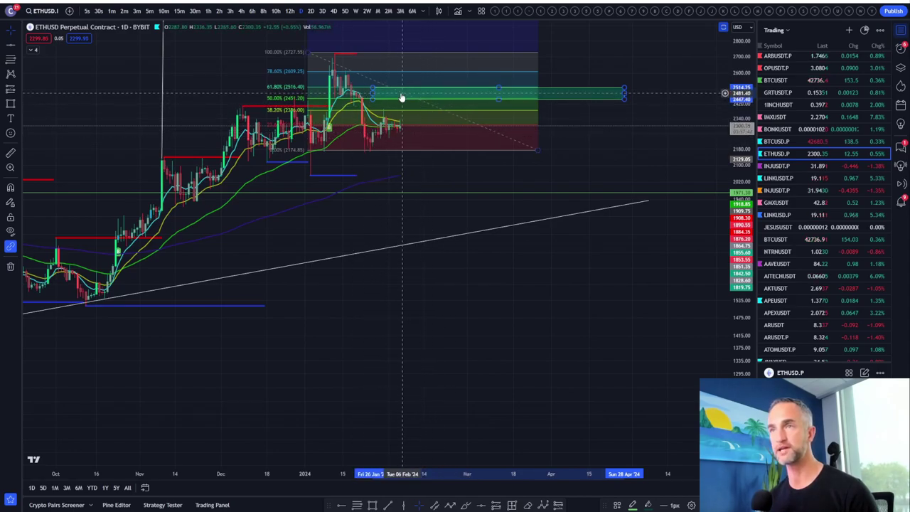
Check the daily ETHUSD.P oscillators with all panes restored, finishing with the price pane maximized.
left_click(641, 111)
double_click(641, 111)
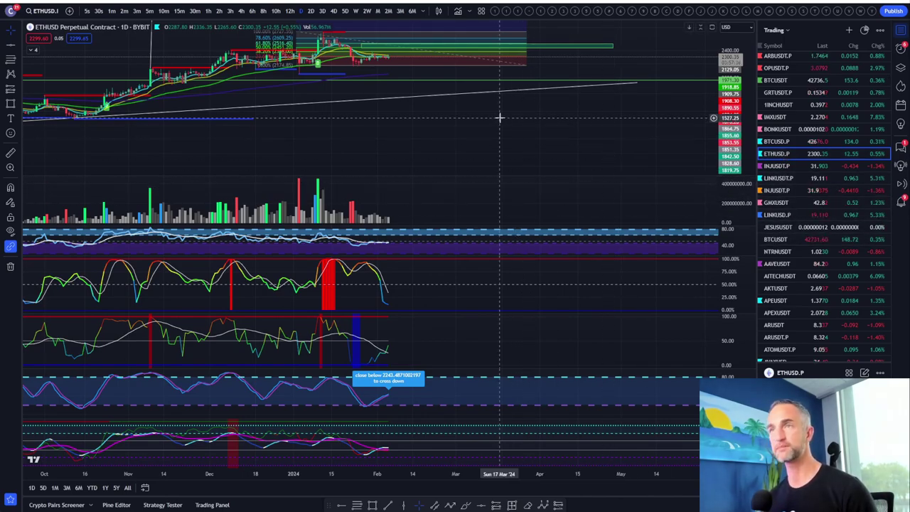
scroll(499, 117, "down", 5)
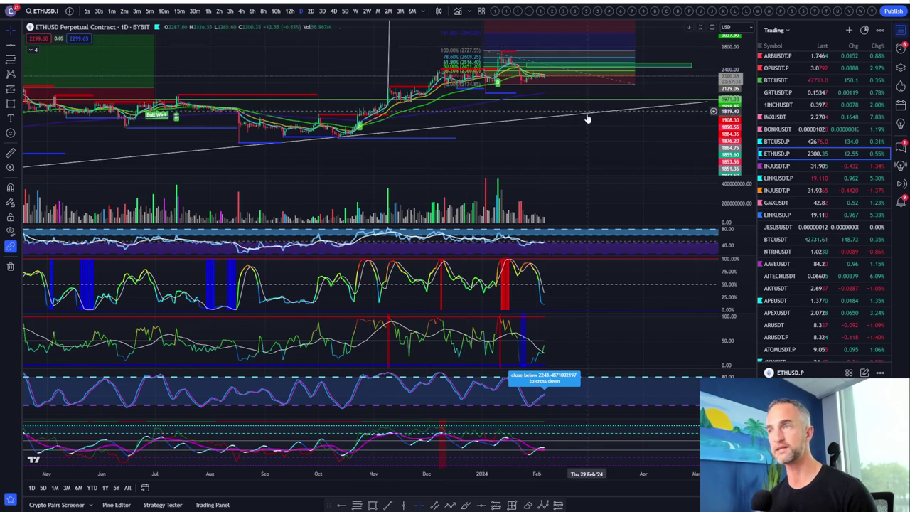
double_click(588, 124)
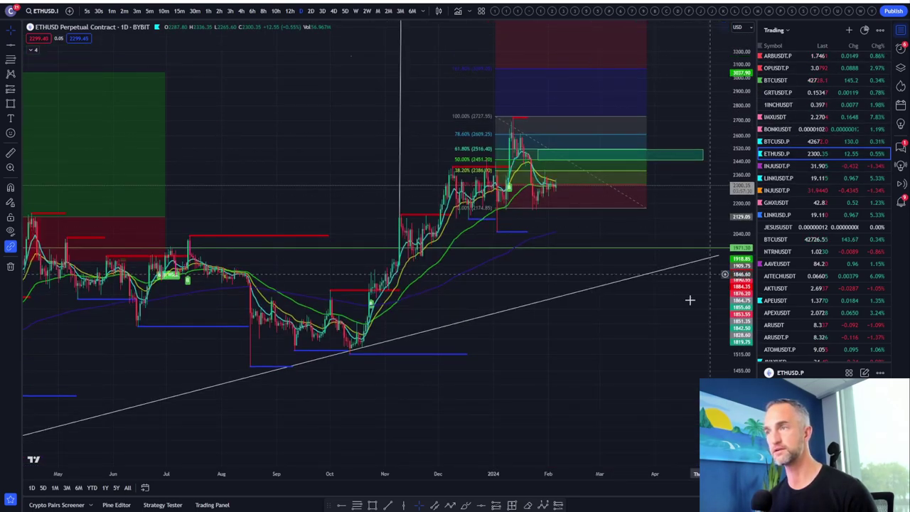
Load ETHBTC on the daily timeframe and examine the recent pullback into the small green zone and the descending trendlines.
scroll(803, 142, "up", 5)
left_click(792, 170)
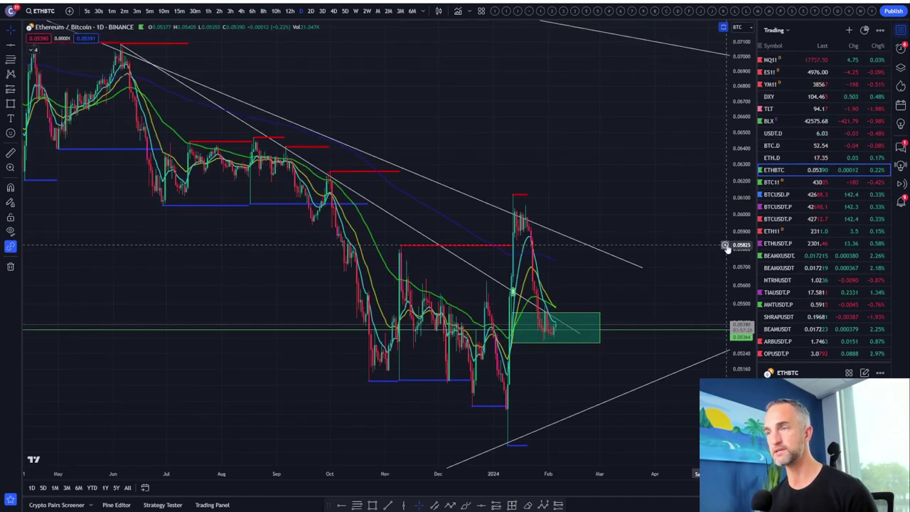
scroll(739, 244, "down", 3)
left_click_drag(627, 221, 713, 152)
scroll(713, 152, "up", 3)
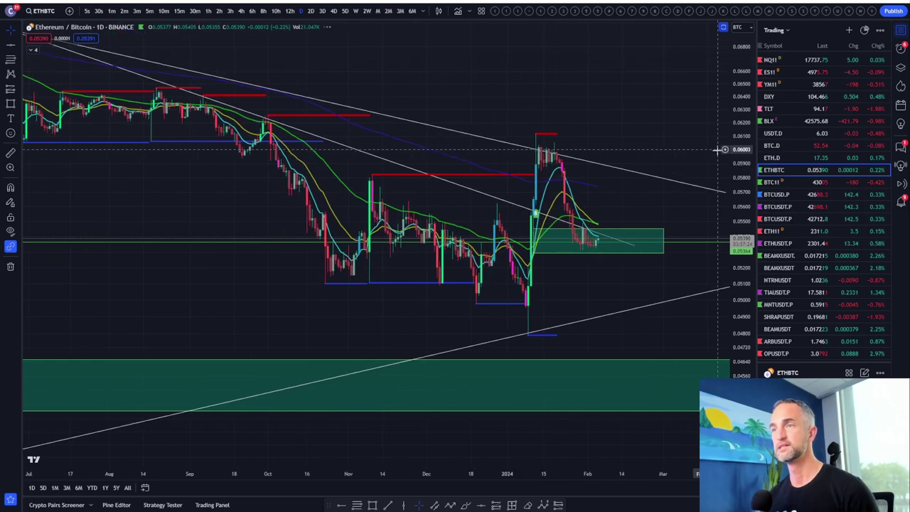
left_click(607, 235)
left_click(561, 257)
left_click_drag(579, 252, 519, 261)
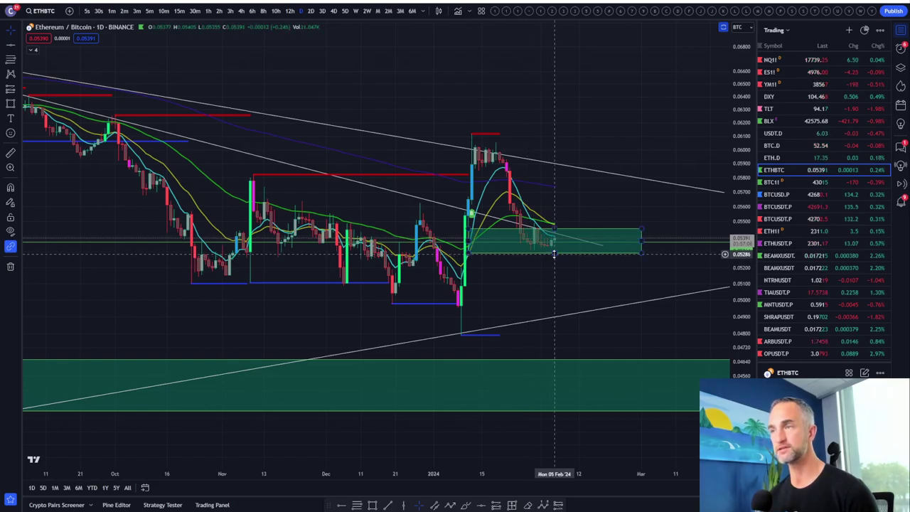
scroll(558, 215, "down", 3)
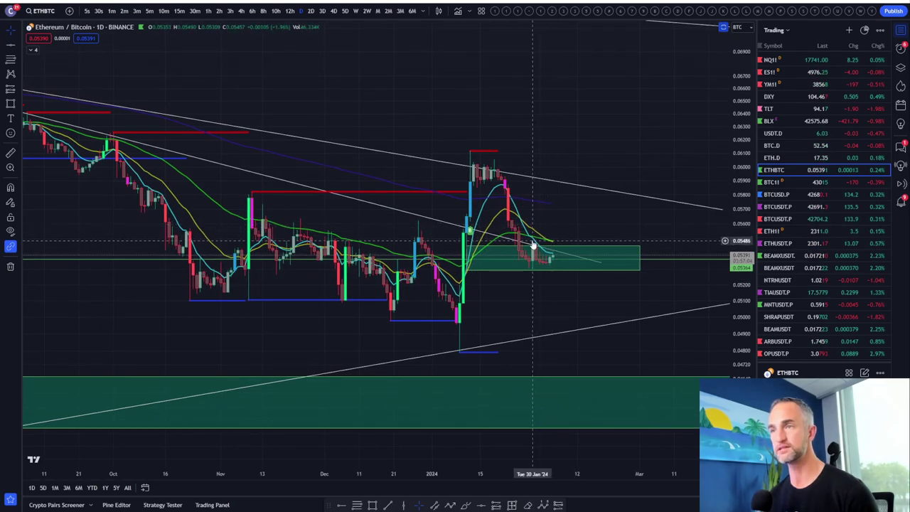
scroll(730, 218, "down", 2)
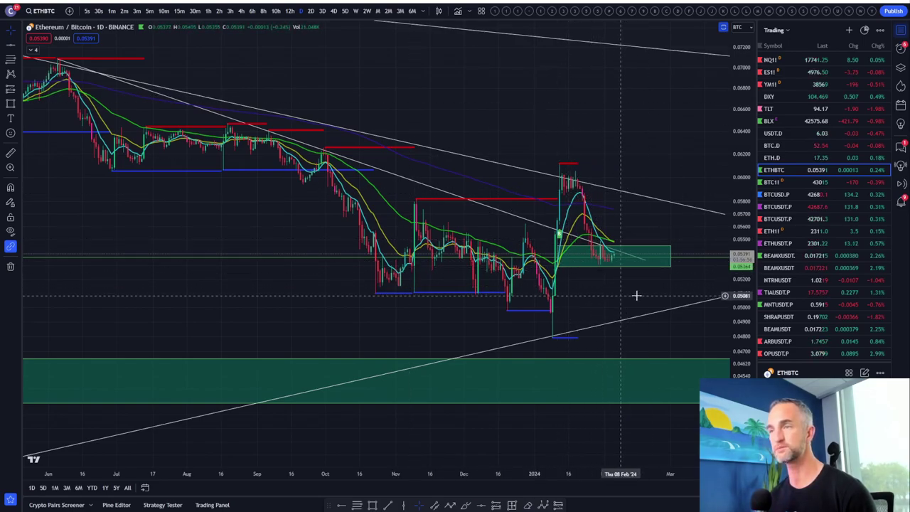
Trace the lower green zone on daily ETHBTC back to its April 2021 origin, finishing with all panes restored.
left_click_drag(737, 269, 737, 306)
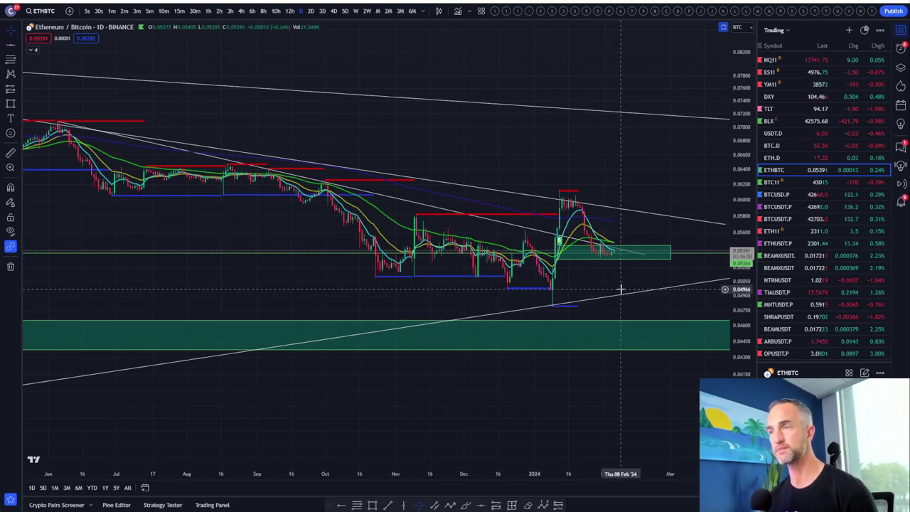
scroll(620, 289, "down", 3)
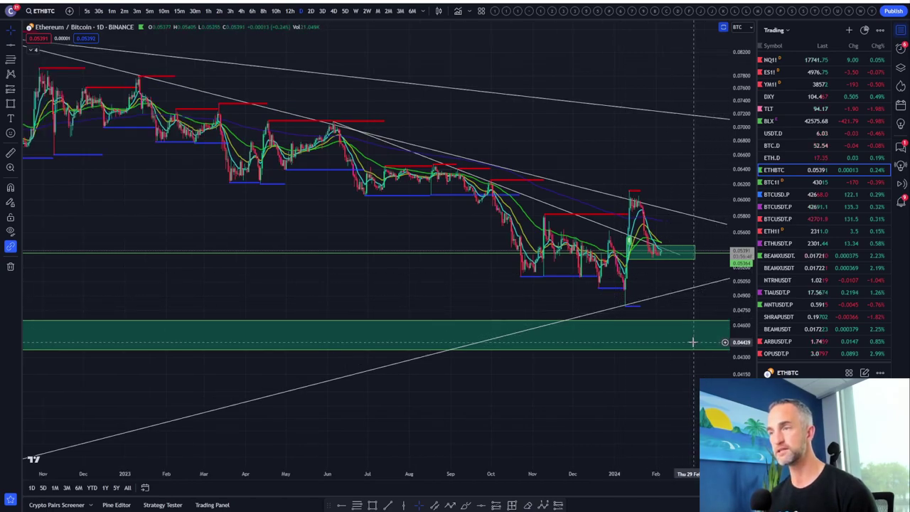
scroll(691, 341, "down", 5)
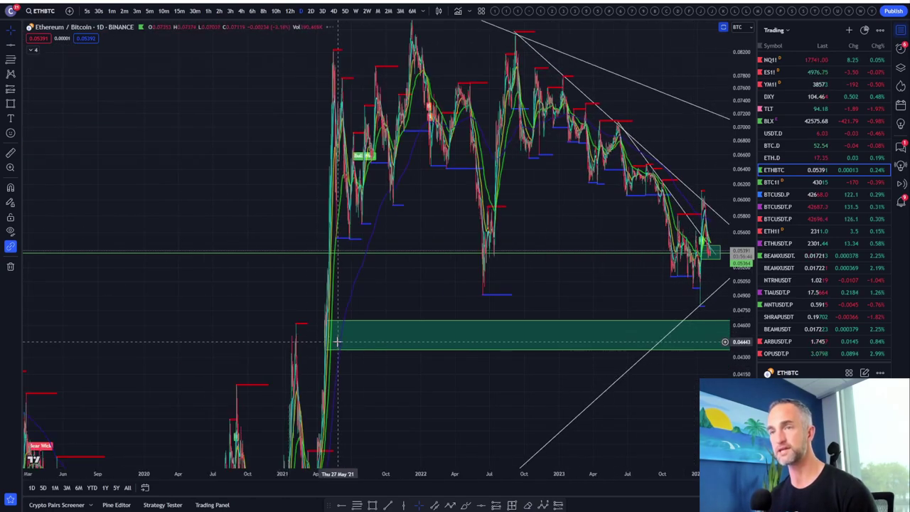
left_click_drag(385, 279, 873, 207)
scroll(576, 259, "up", 5)
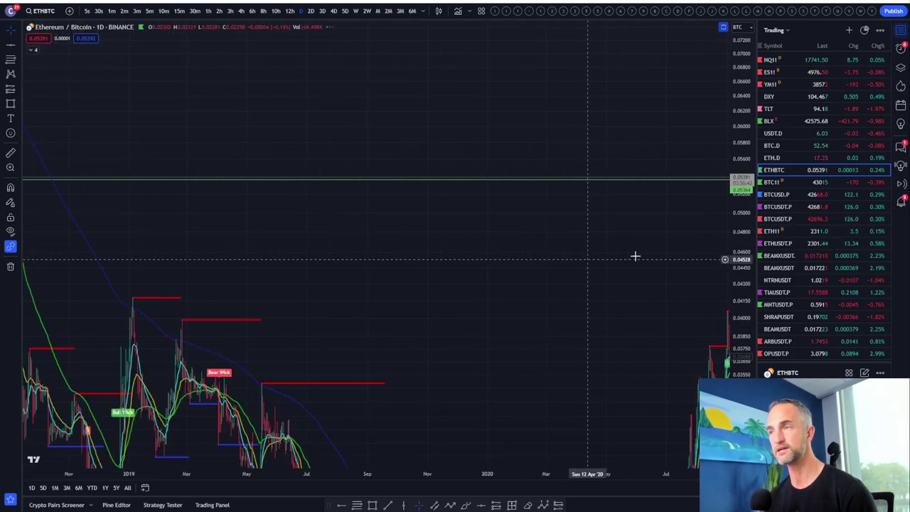
scroll(420, 213, "up", 5)
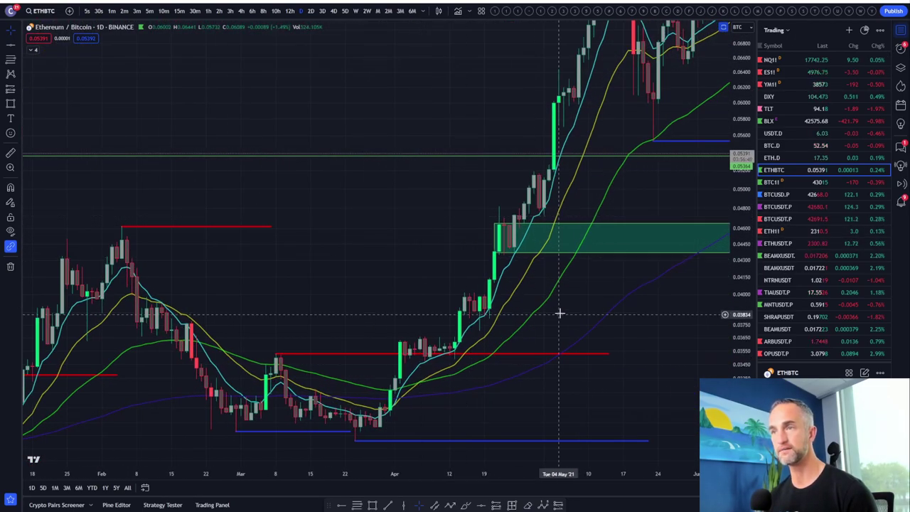
double_click(669, 328)
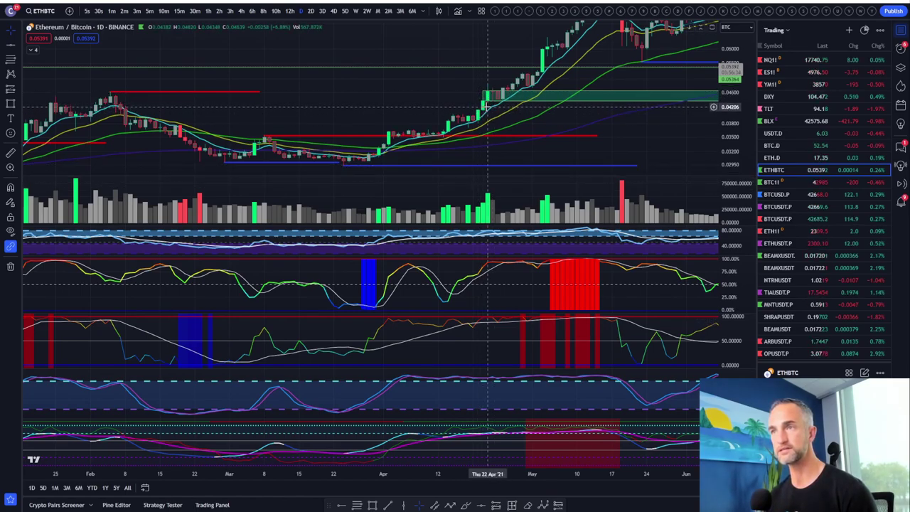
left_click_drag(660, 126, 459, 118)
Switch ETHBTC to the 4-hour timeframe and examine the April 2021 consolidation inside the green zone with the price pane maximized.
left_click(250, 11)
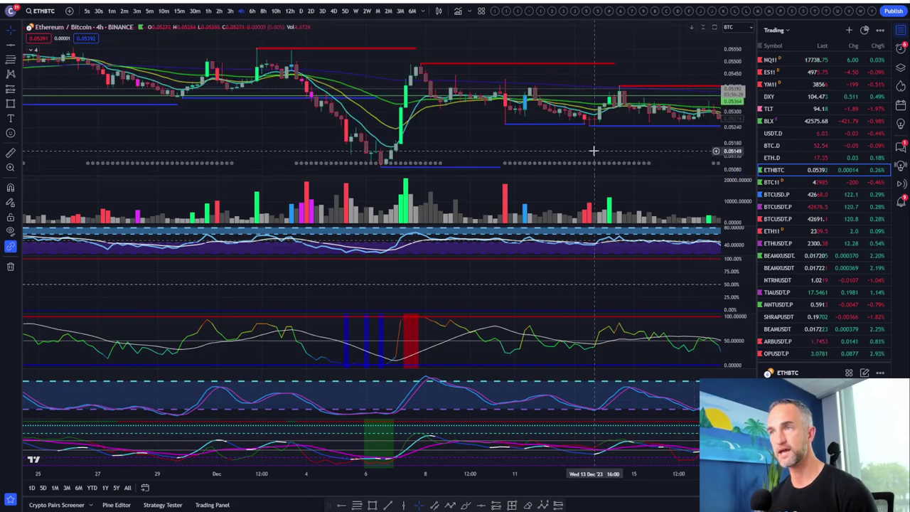
scroll(594, 151, "down", 10)
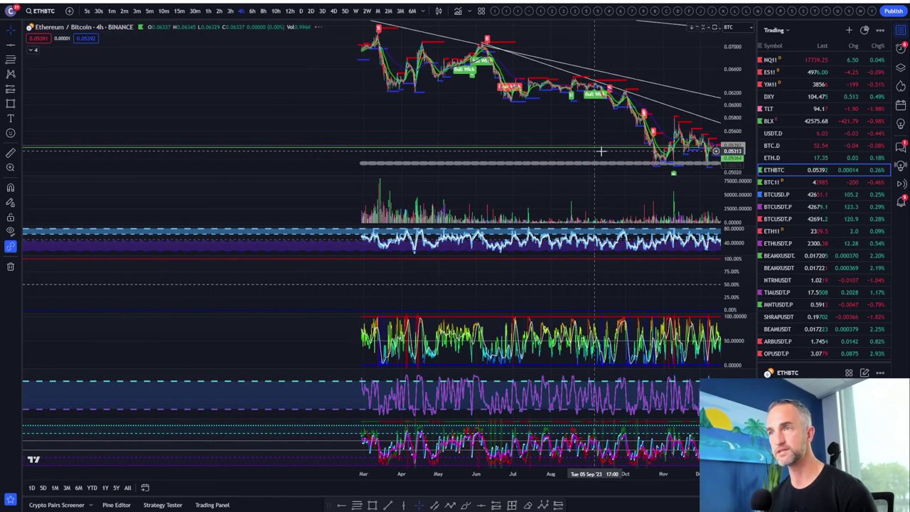
left_click_drag(372, 140, 712, 90)
left_click_drag(597, 128, 684, 128)
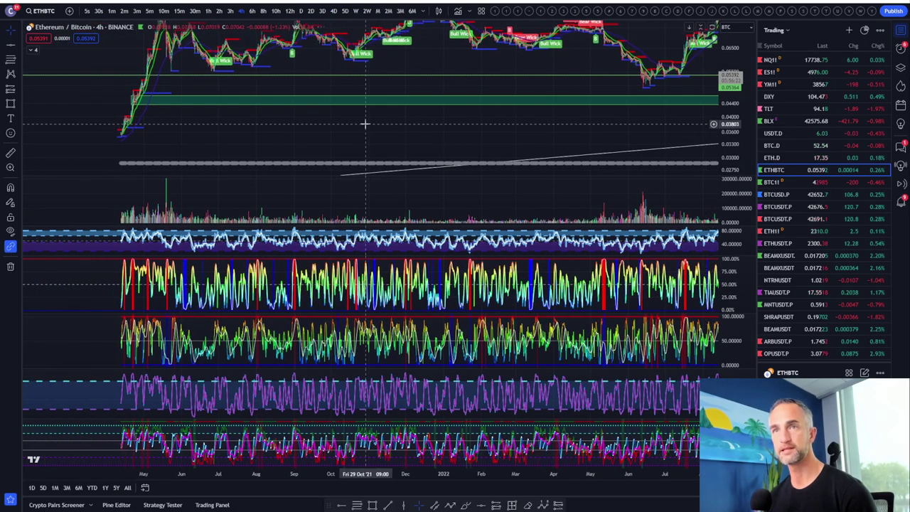
double_click(334, 136)
left_click_drag(257, 195, 681, 177)
scroll(430, 211, "up", 6)
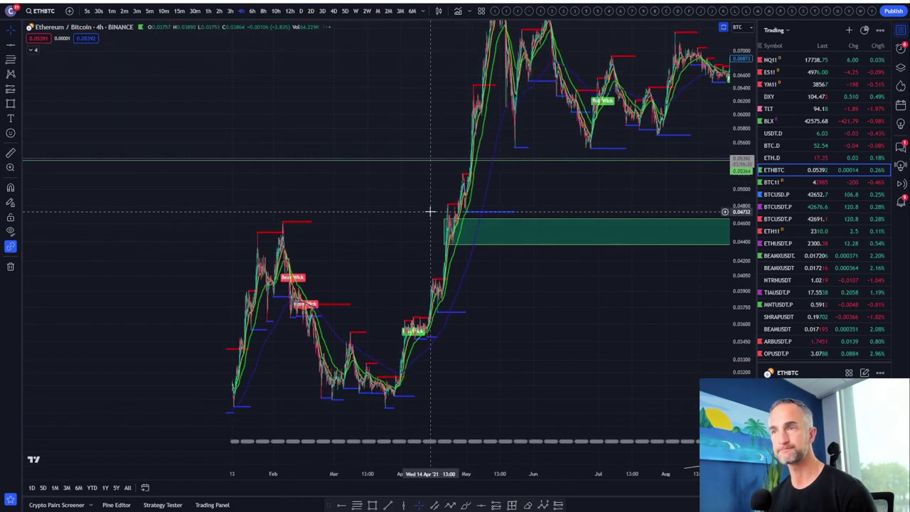
left_click_drag(334, 293, 696, 258)
scroll(619, 262, "up", 4)
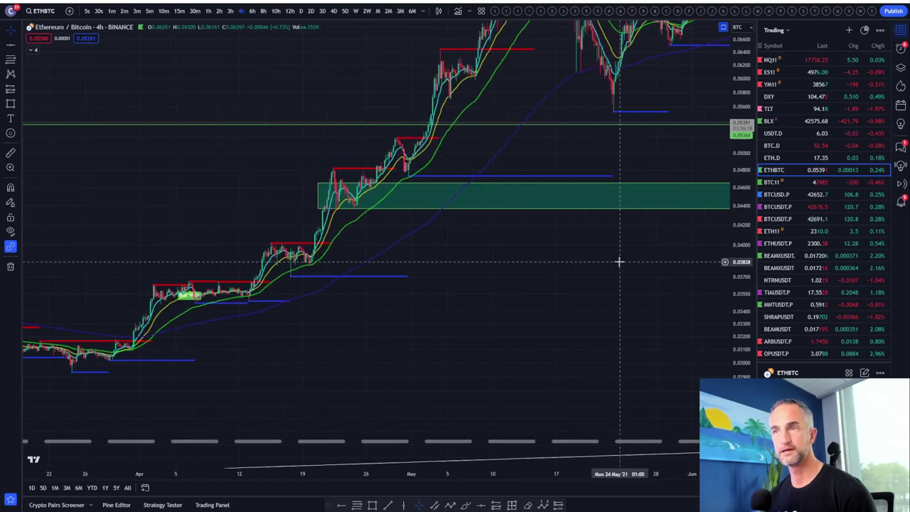
left_click_drag(550, 263, 702, 229)
scroll(702, 230, "up", 2)
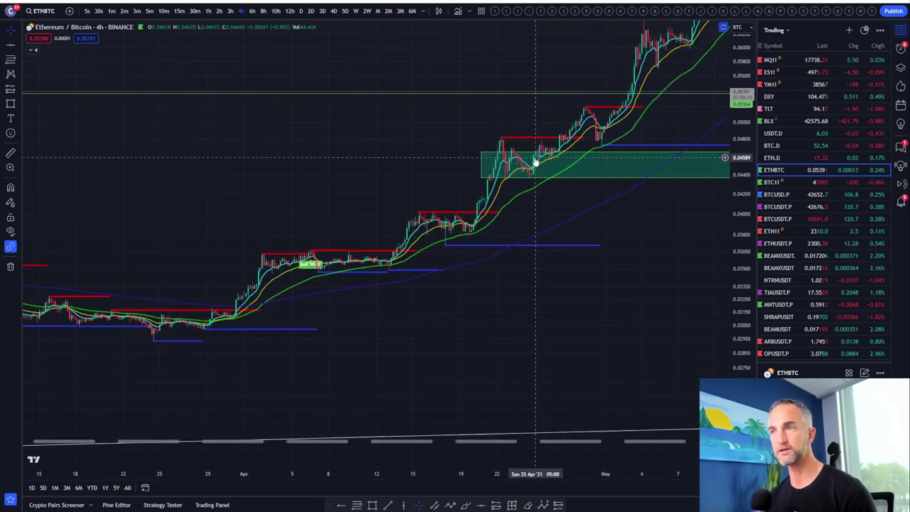
Review the 4-hour ETHBTC oscillators from April 2021 up to the latest candles with all panes restored, finishing with the price pane maximized.
double_click(547, 206)
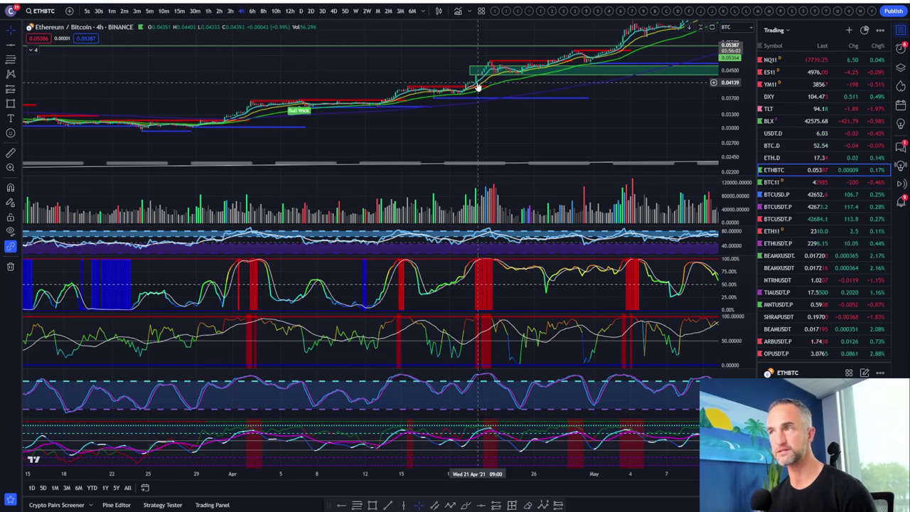
scroll(477, 86, "down", 5)
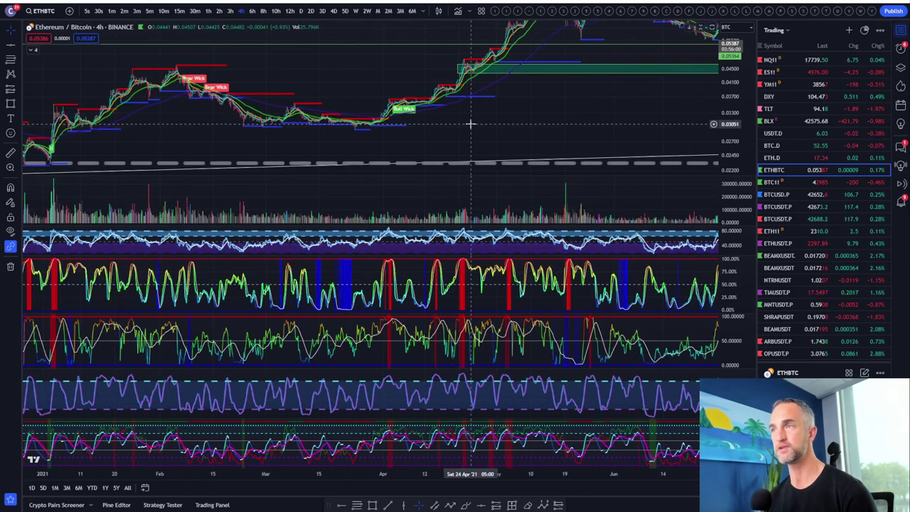
scroll(470, 123, "down", 3)
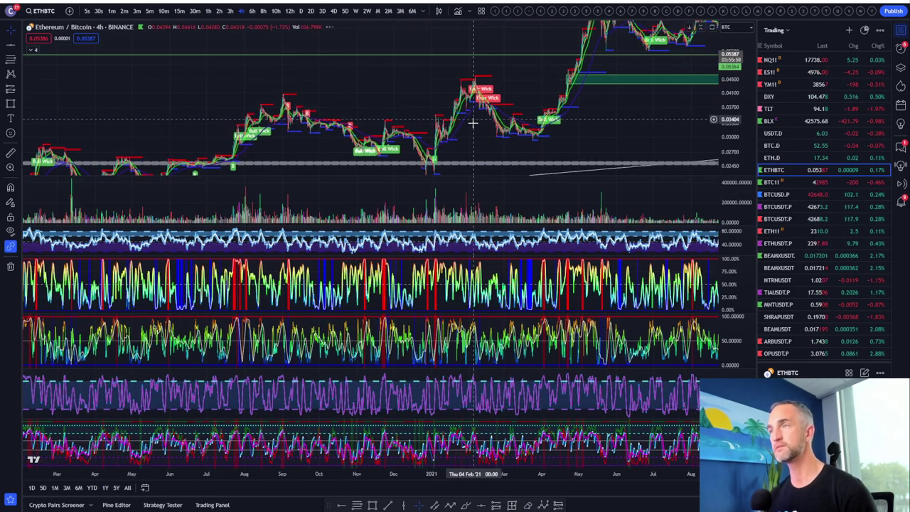
left_click_drag(655, 106, 353, 102)
left_click_drag(593, 106, 426, 141)
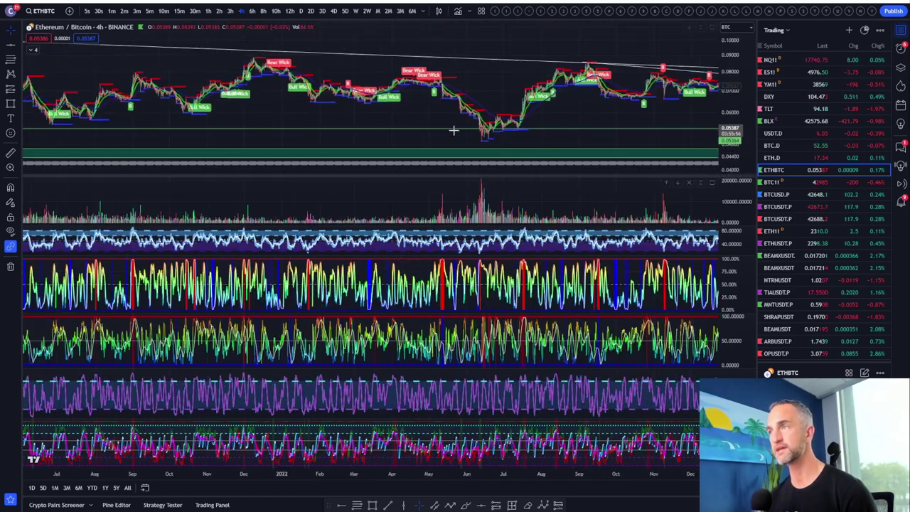
left_click_drag(636, 39, 147, 64)
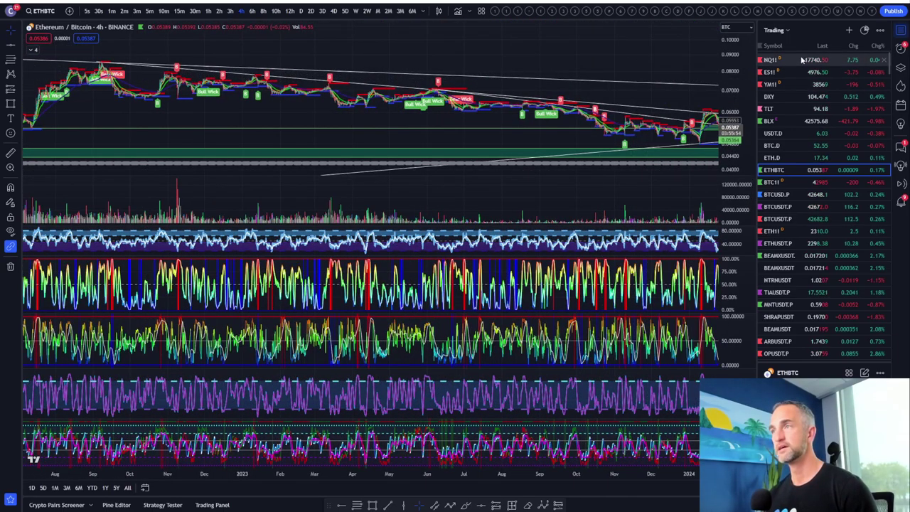
left_click_drag(657, 45, 349, 61)
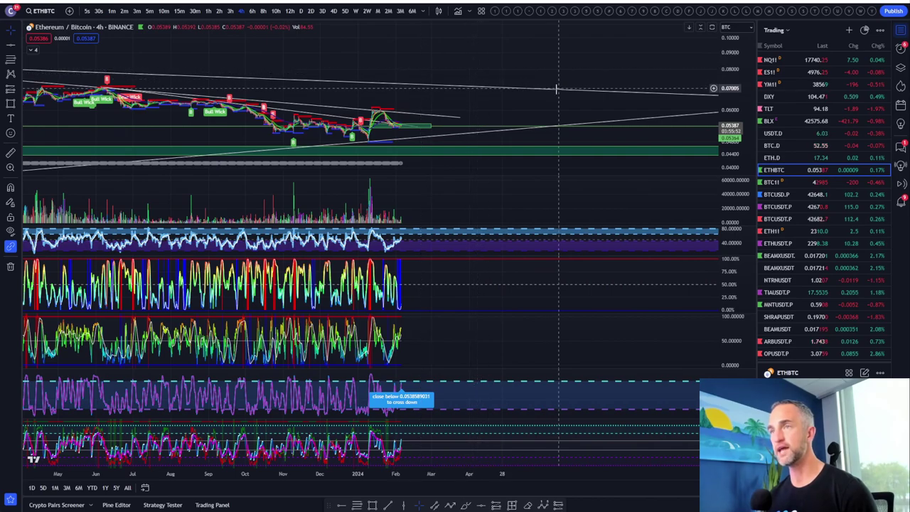
left_click_drag(546, 71, 548, 52)
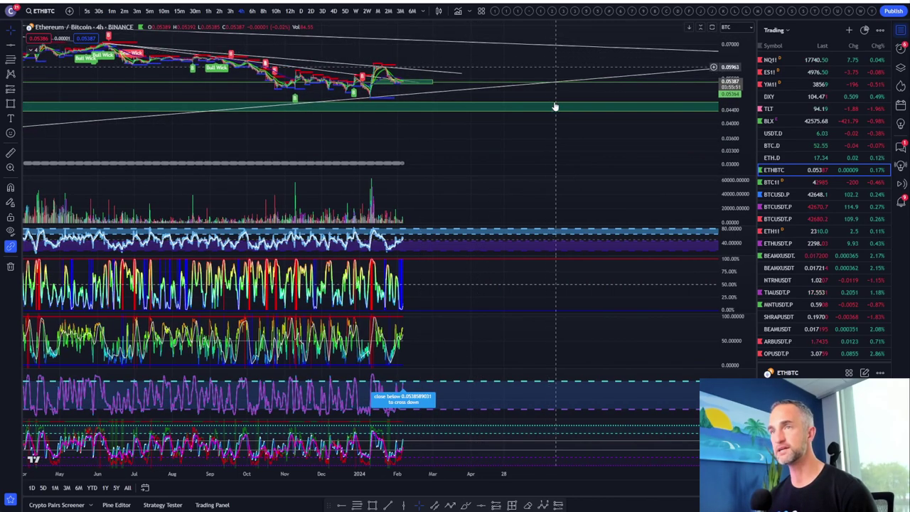
double_click(604, 134)
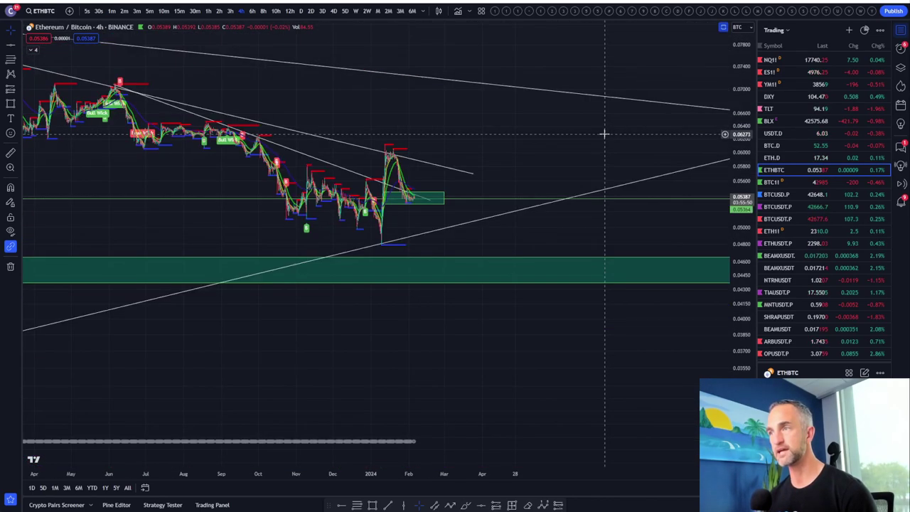
Load ETHUSDT.P on the 4-hour timeframe and examine the latest candles against the Fibonacci retracement levels.
left_click(777, 243)
left_click_drag(384, 342, 694, 205)
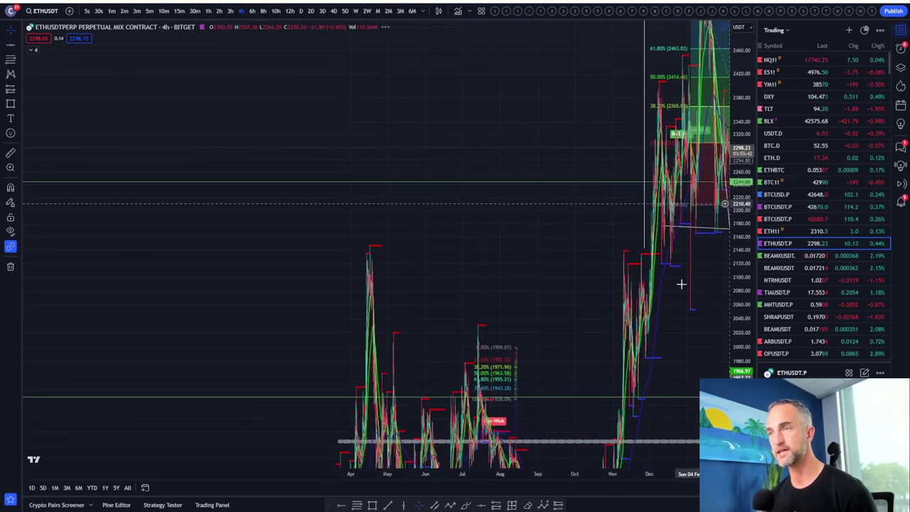
scroll(664, 296, "up", 5)
left_click_drag(692, 284, 532, 307)
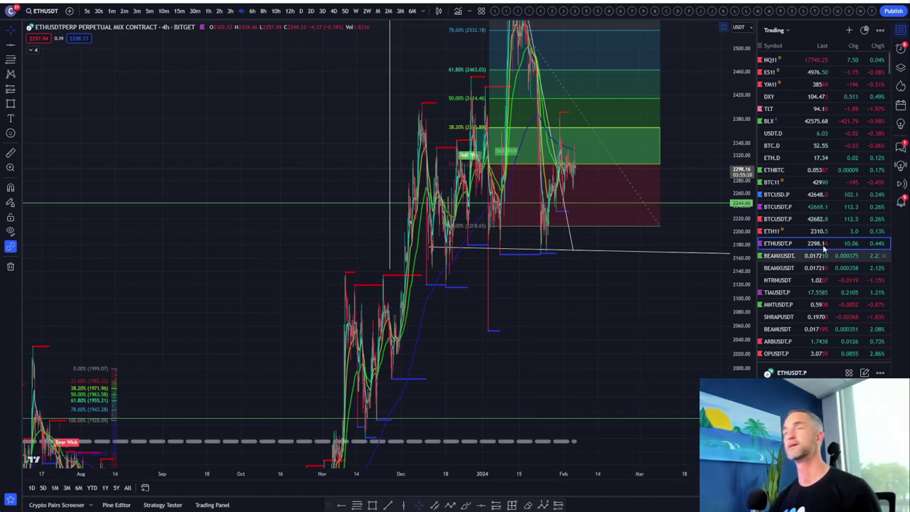
Load the BLX index, accept its daily interval and examine the price history since 2021 on a compressed price scale.
left_click(784, 125)
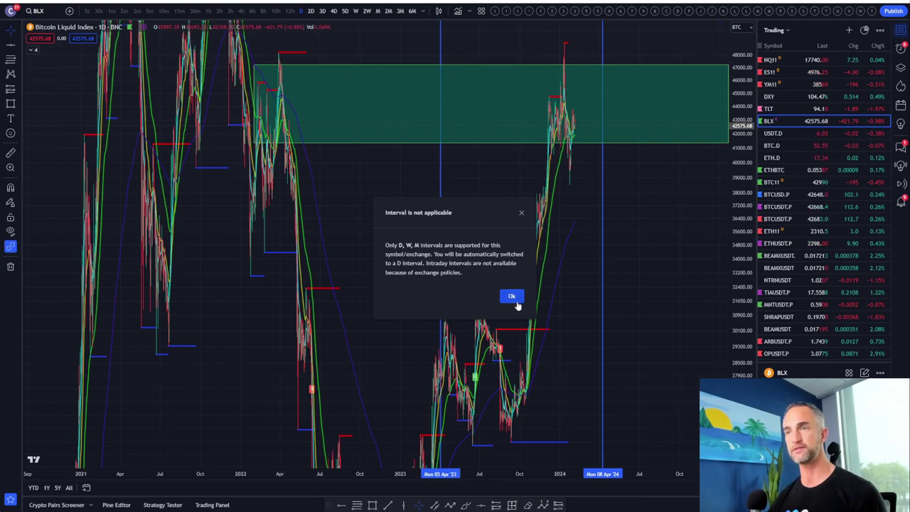
left_click(512, 297)
scroll(734, 198, "down", 10)
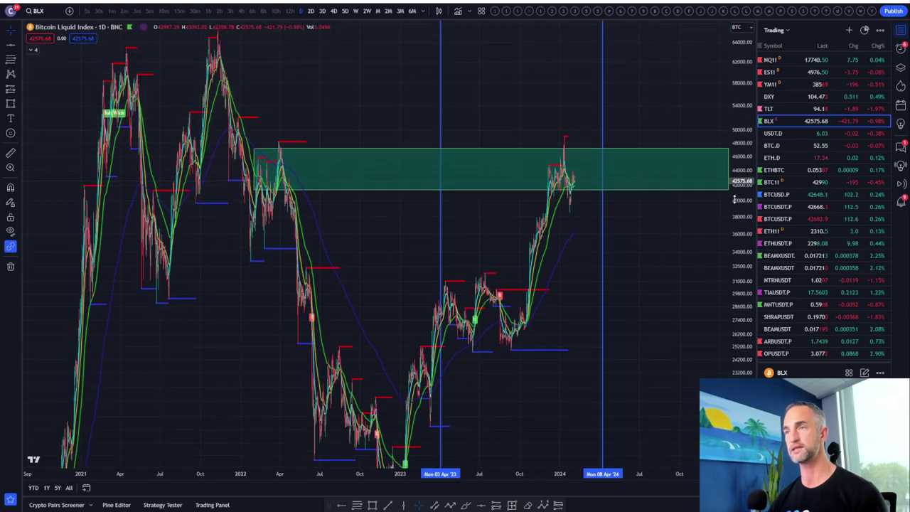
scroll(622, 277, "down", 7)
scroll(739, 292, "down", 6)
scroll(576, 353, "up", 8)
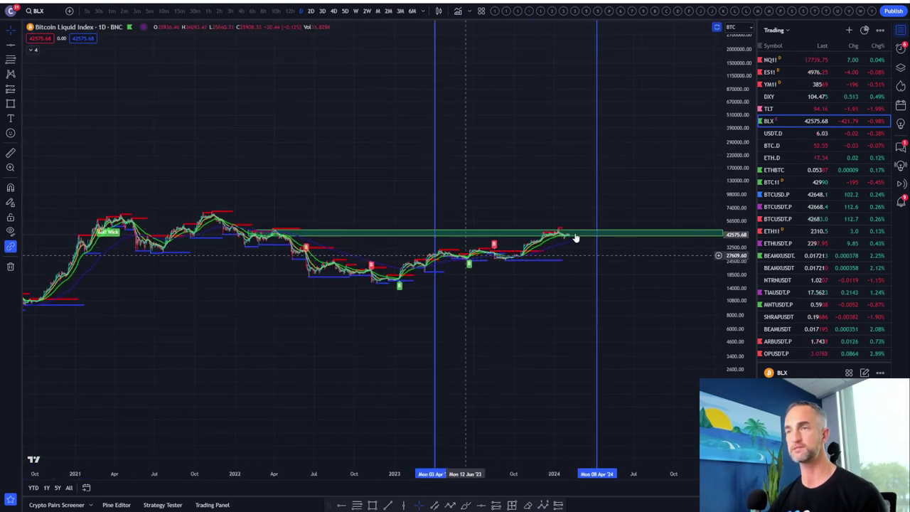
Switch BLX to the weekly timeframe and examine the candles since 2021 against the green zone.
left_click_drag(749, 274, 749, 263)
scroll(748, 263, "up", 5)
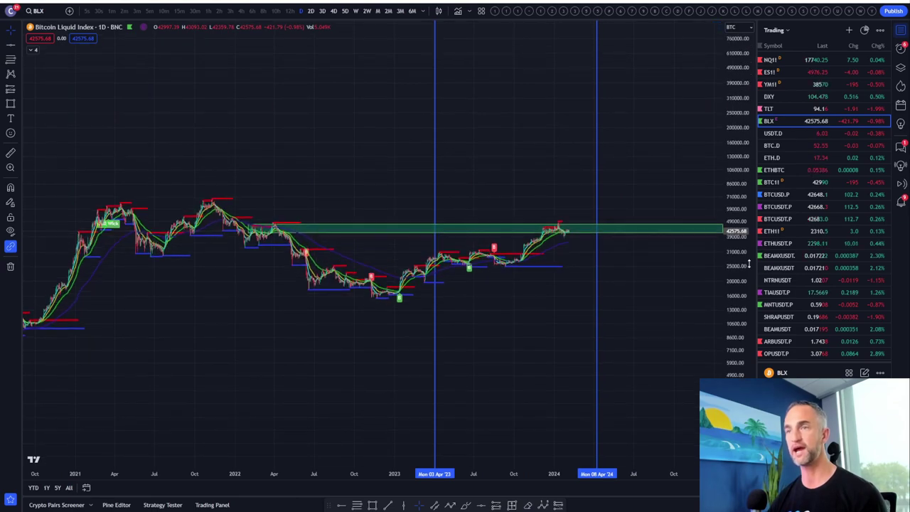
left_click(355, 11)
scroll(412, 213, "down", 5)
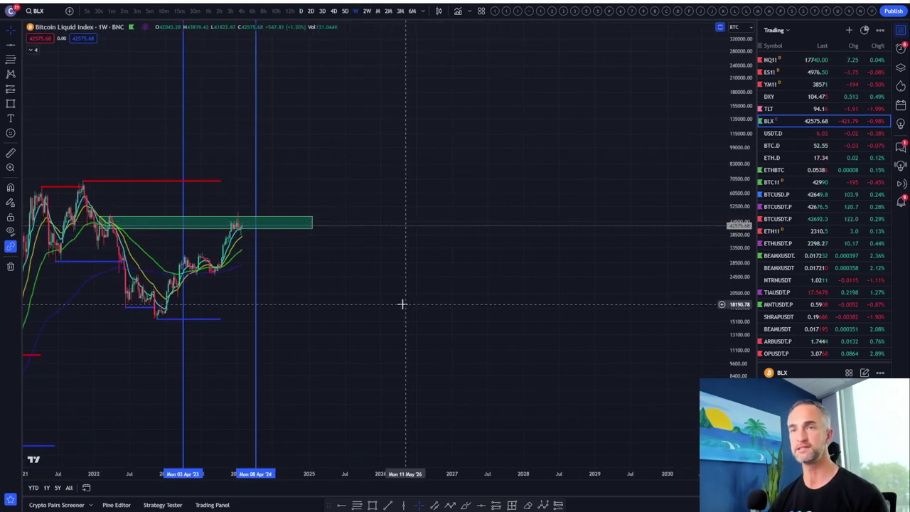
left_click_drag(402, 305, 828, 246)
scroll(542, 280, "up", 5)
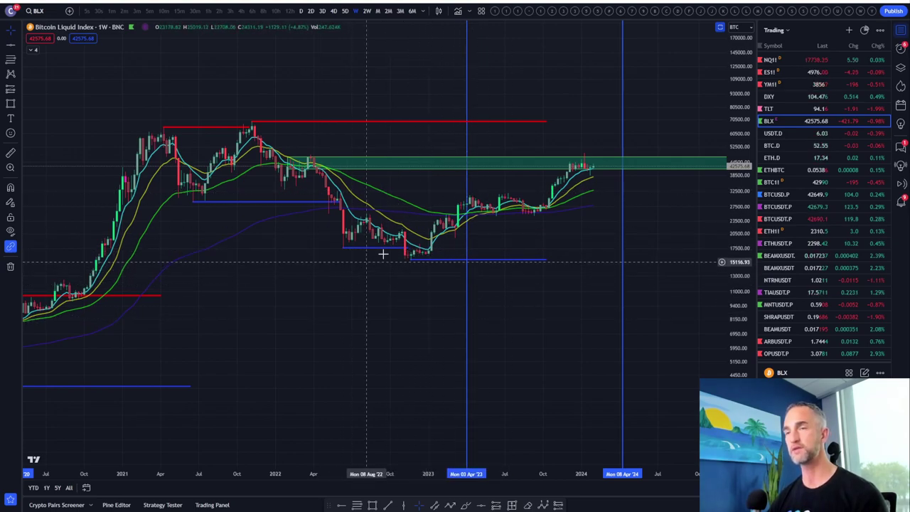
left_click_drag(505, 284, 491, 324)
scroll(492, 324, "up", 3)
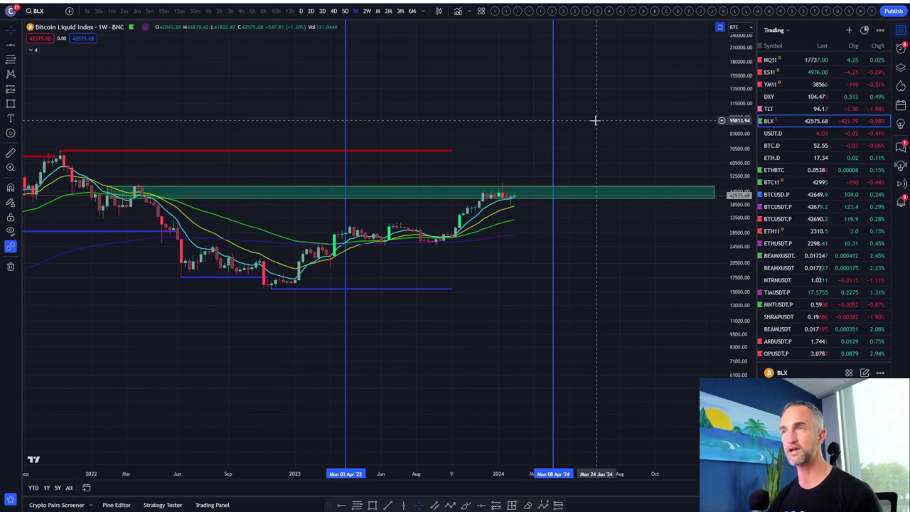
Examine the weekly BLX price history from 2018 up to the latest candles around the vertical date lines.
scroll(507, 148, "down", 2)
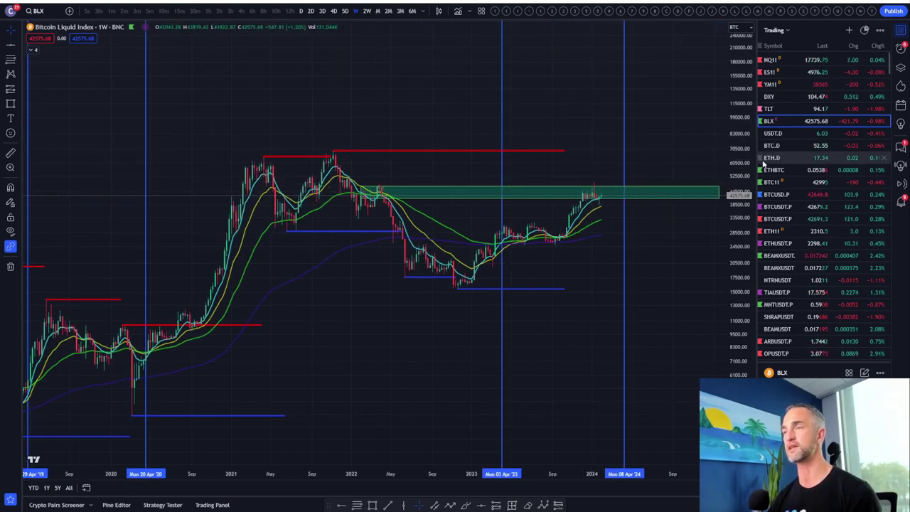
scroll(760, 165, "down", 5)
scroll(610, 281, "up", 2)
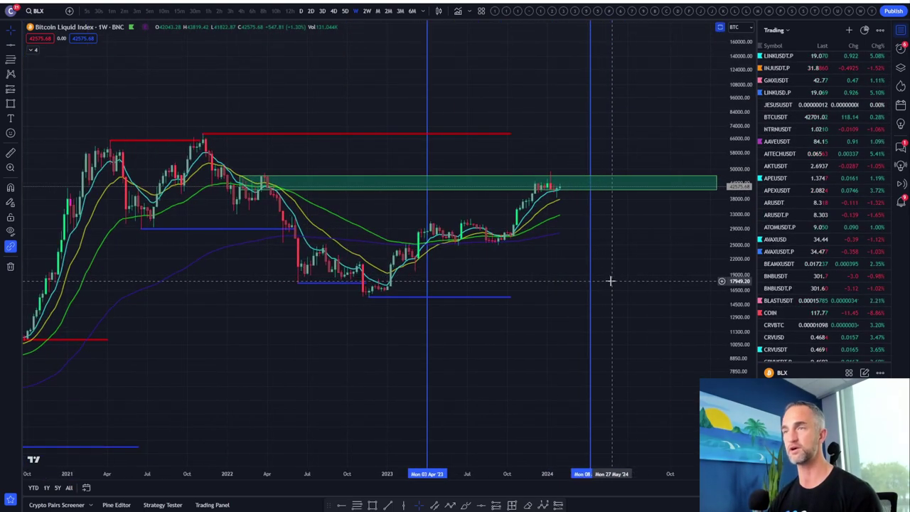
scroll(407, 320, "down", 2)
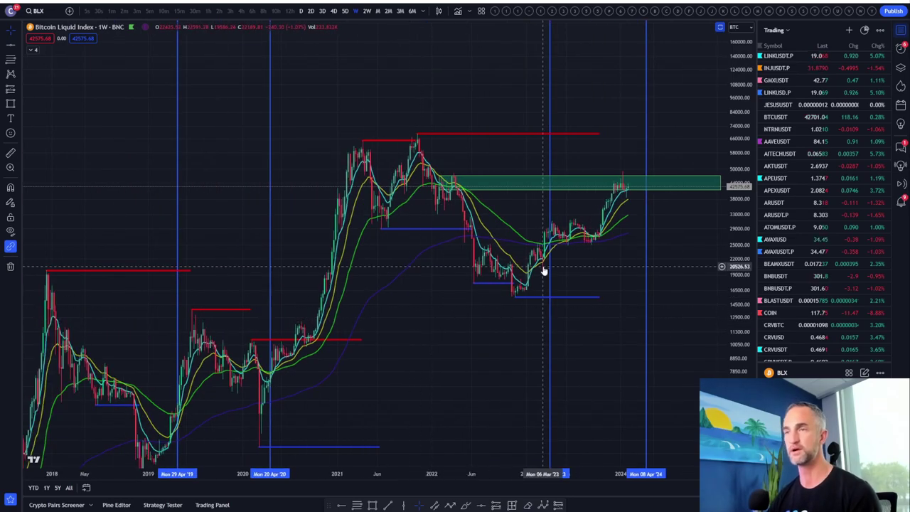
scroll(544, 268, "up", 2)
scroll(543, 266, "up", 3)
left_click_drag(612, 244, 674, 252)
left_click_drag(742, 299, 747, 222)
scroll(447, 334, "down", 1)
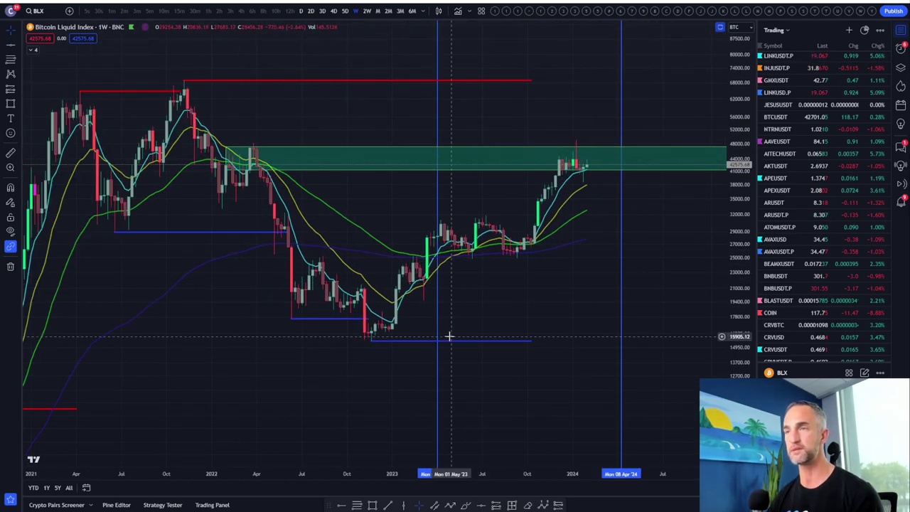
Brush a rounded top over the latest weekly candles, peaking inside the green zone, and delete the stroke.
left_click(464, 506)
mouse_move(528, 217)
left_mouse_down()
mouse_move(582, 144)
mouse_move(614, 202)
left_mouse_up()
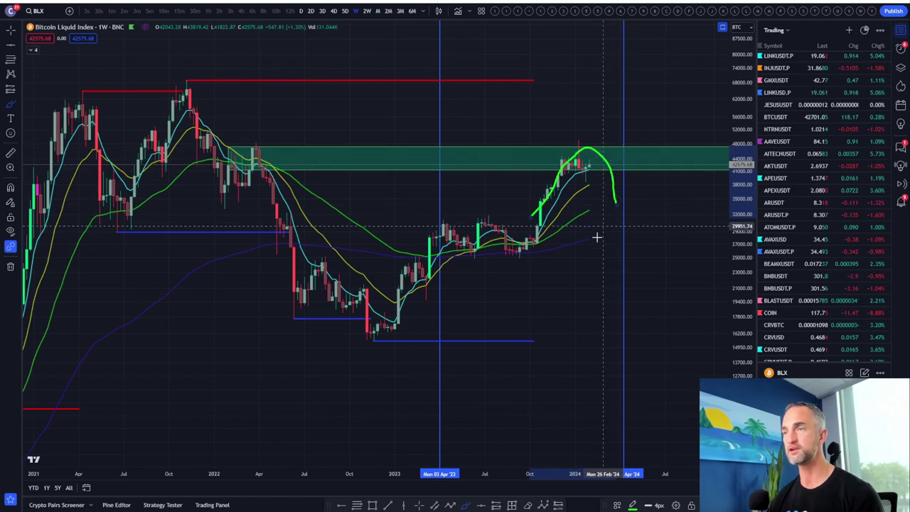
scroll(598, 234, "down", 3)
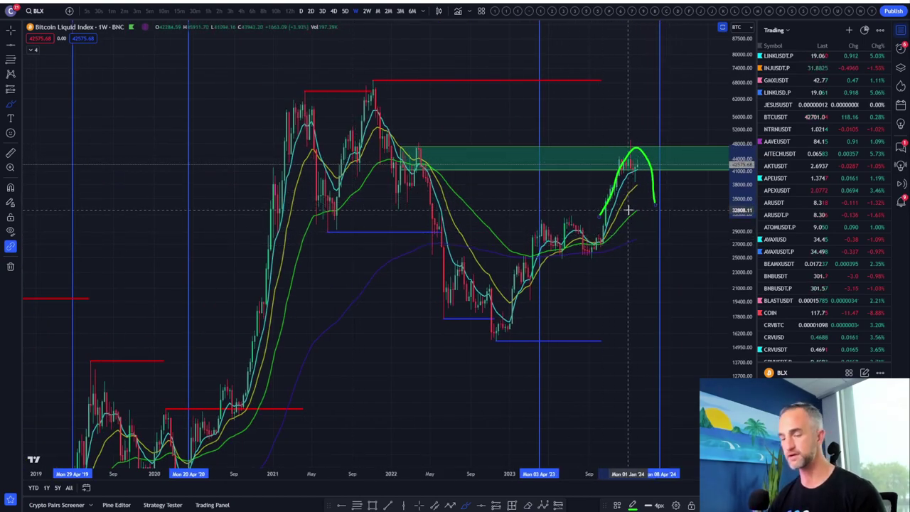
key("Delete")
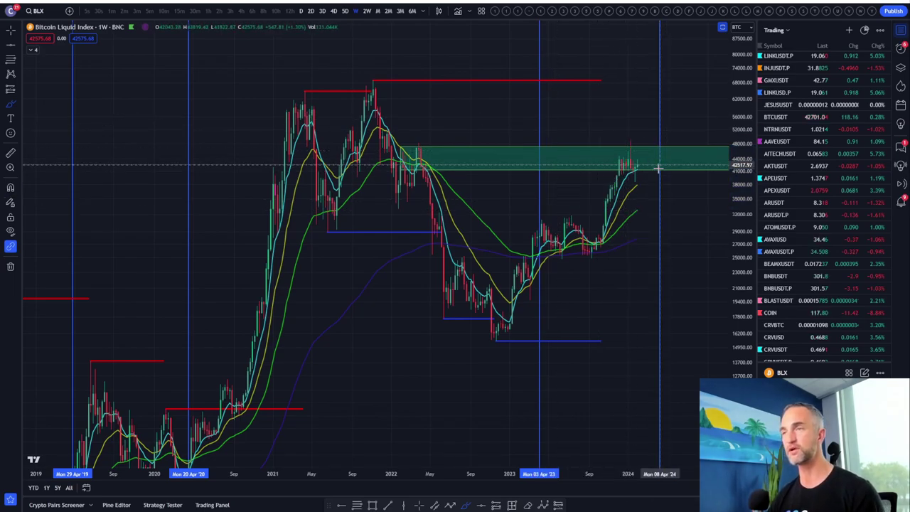
Examine how the weekly BLX candles relate to the moving averages and the green zone from 2021 to early 2024.
scroll(652, 215, "up", 2)
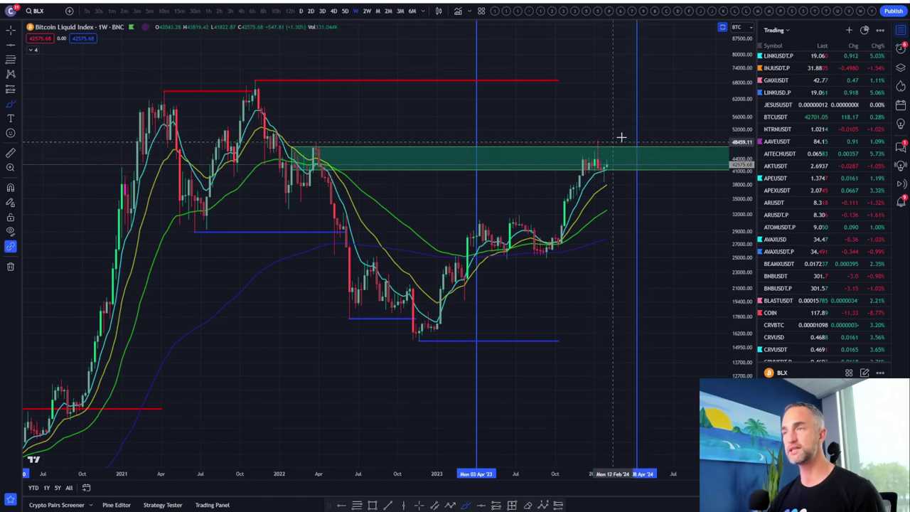
scroll(650, 205, "down", 2)
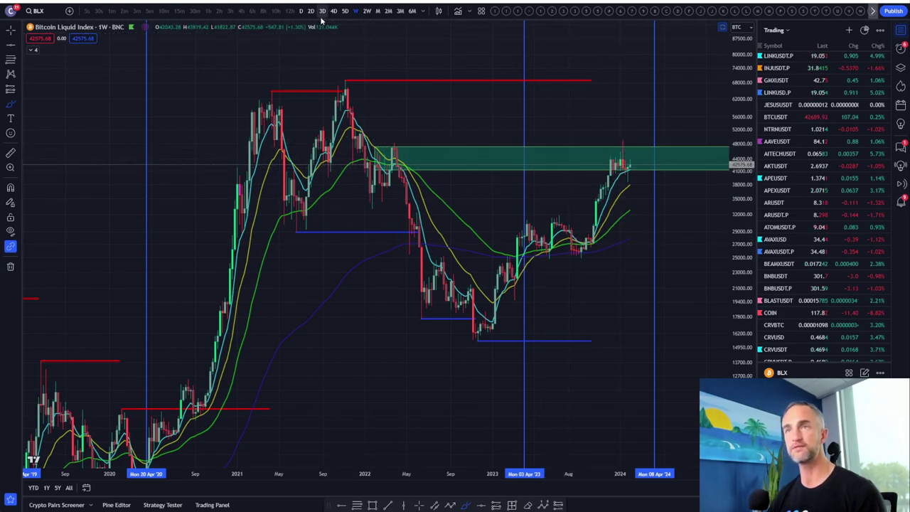
scroll(810, 206, "up", 4)
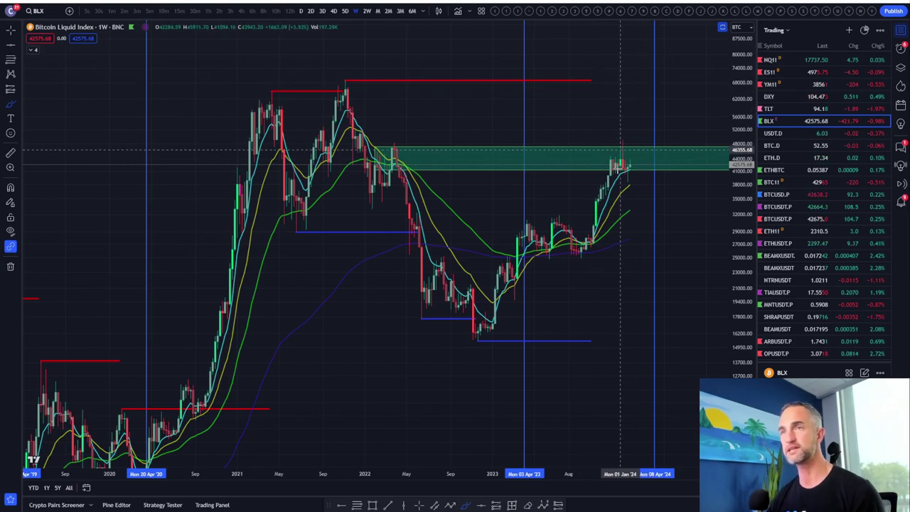
scroll(718, 197, "up", 4)
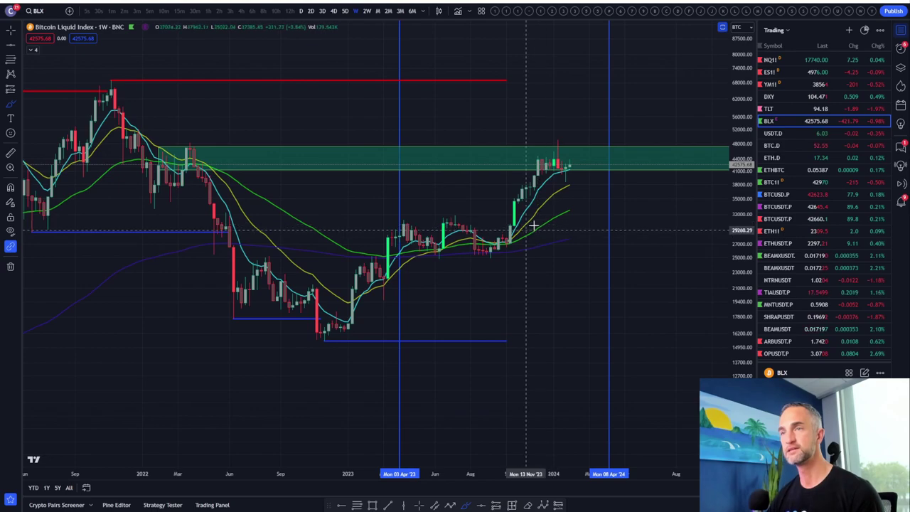
scroll(518, 213, "up", 2)
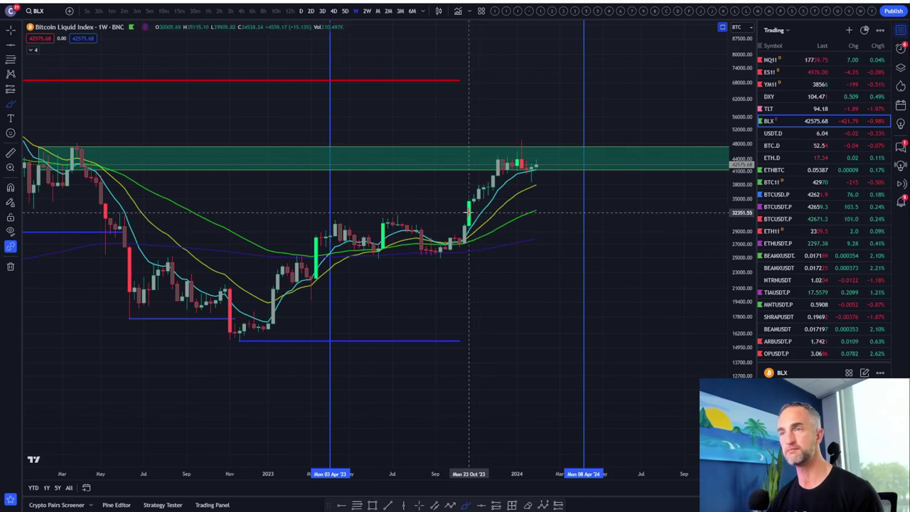
scroll(341, 221, "down", 3)
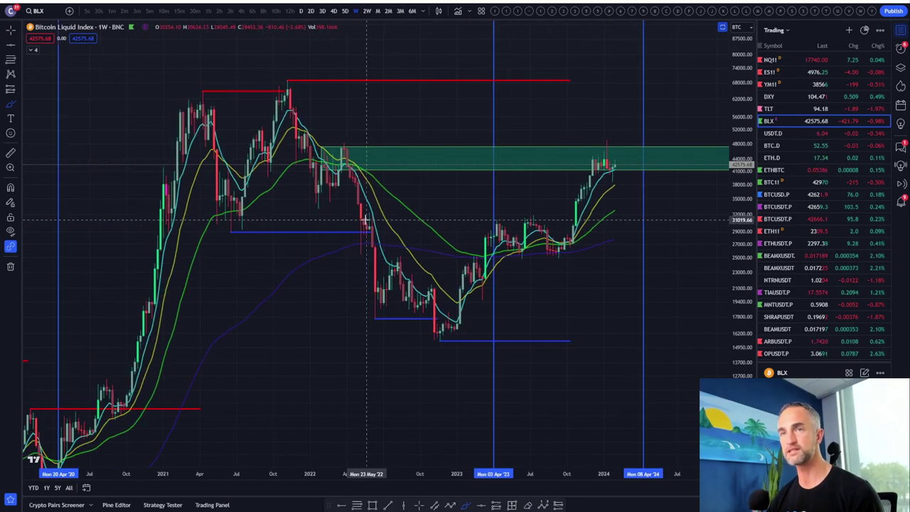
scroll(522, 222, "up", 3)
scroll(520, 223, "down", 3)
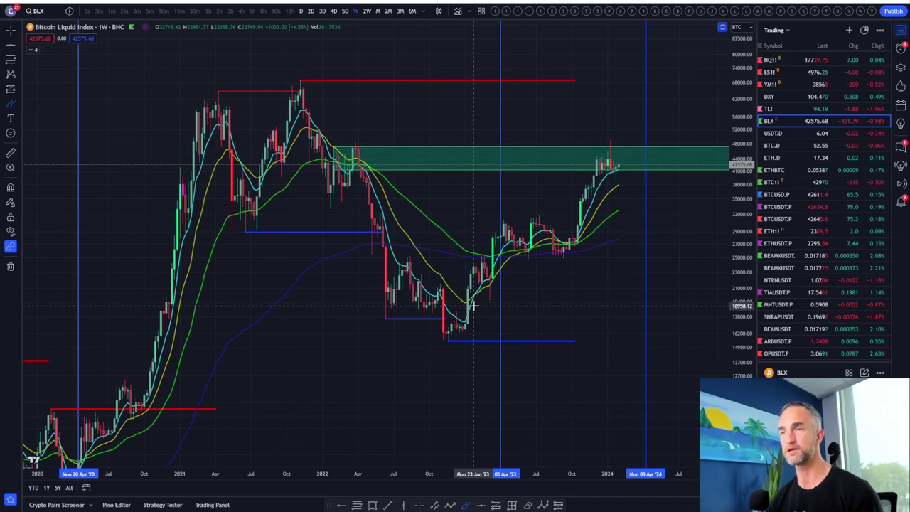
scroll(610, 267, "up", 2)
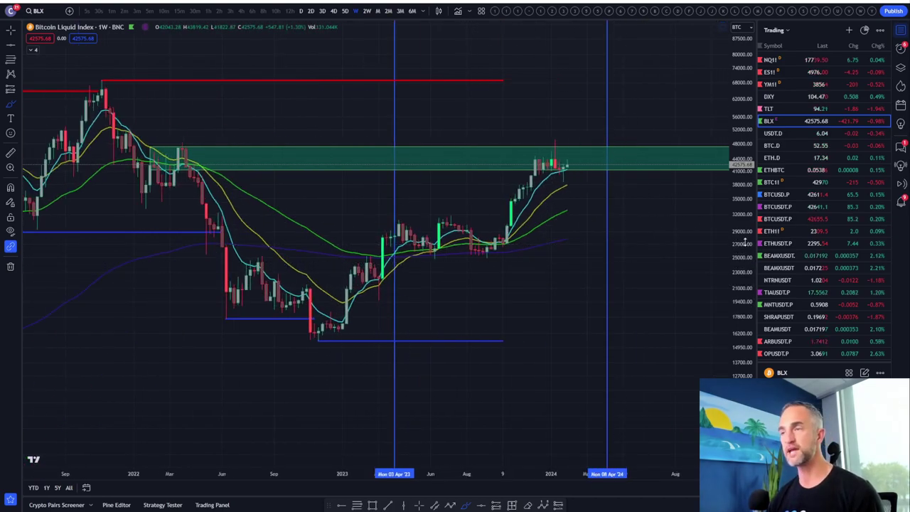
Brush two projected paths from the latest candle, one dropping directly and one ranging in the green zone before dropping.
left_click_drag(745, 242, 745, 288)
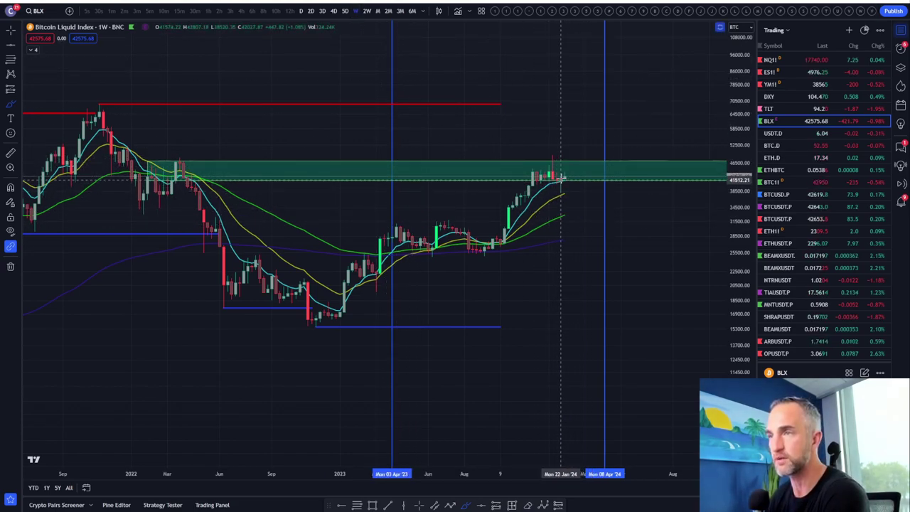
left_click_drag(561, 179, 586, 217)
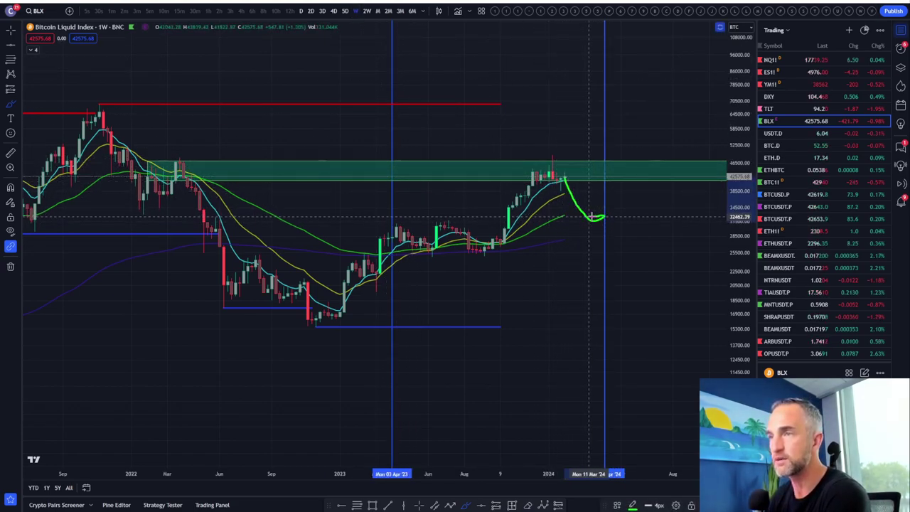
mouse_move(561, 178)
left_mouse_down()
mouse_move(590, 171)
mouse_move(634, 208)
mouse_move(669, 198)
left_mouse_up()
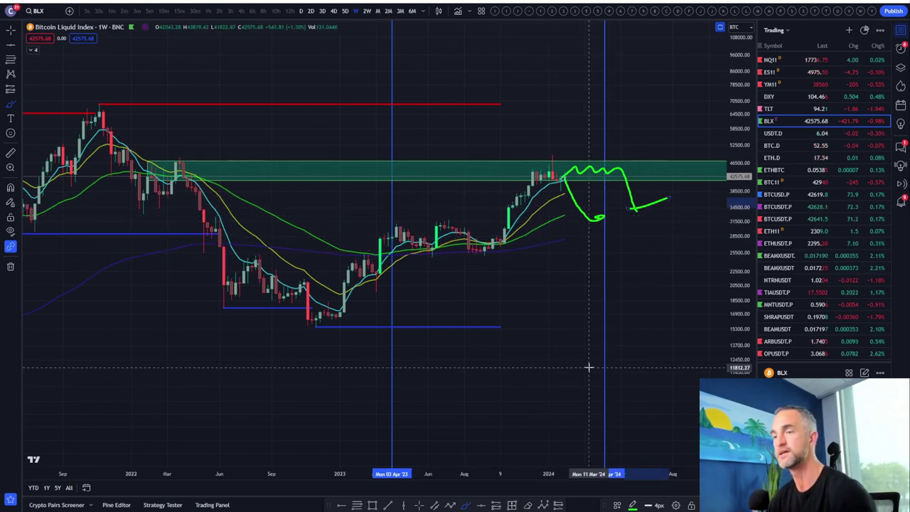
Erase both brushed projection paths from the weekly chart.
left_click(528, 505)
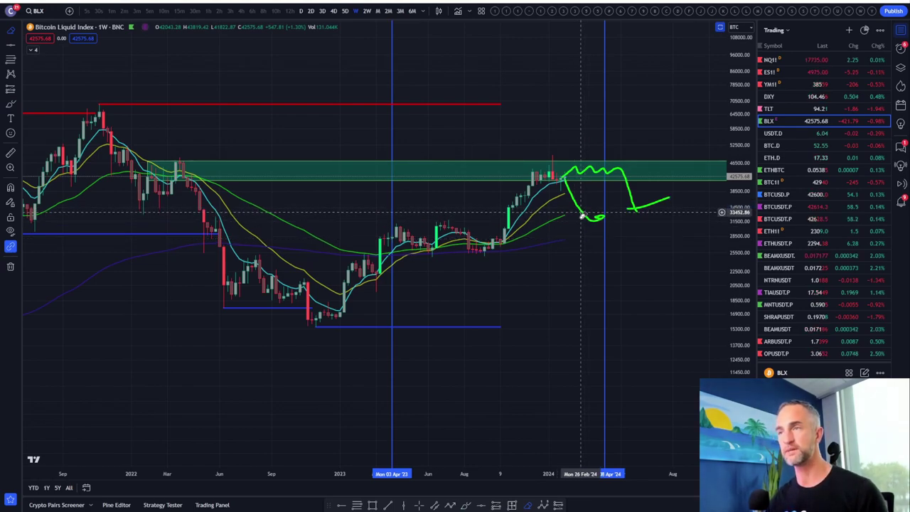
left_click(581, 212)
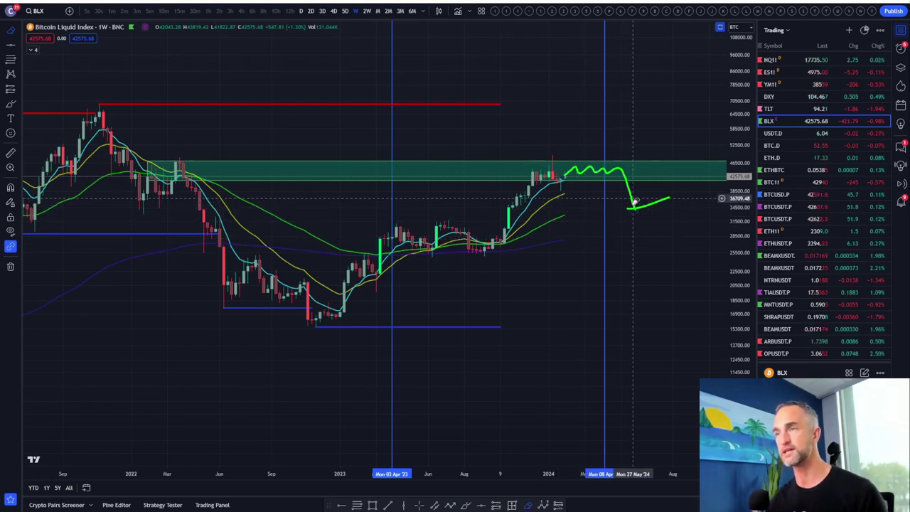
left_click(639, 211)
Draw a Fibonacci retracement from the late-2021 high at 69306.82 down to 15518.81 and examine its extension levels.
scroll(643, 225, "down", 5)
left_click_drag(750, 235, 750, 355)
left_click(11, 59)
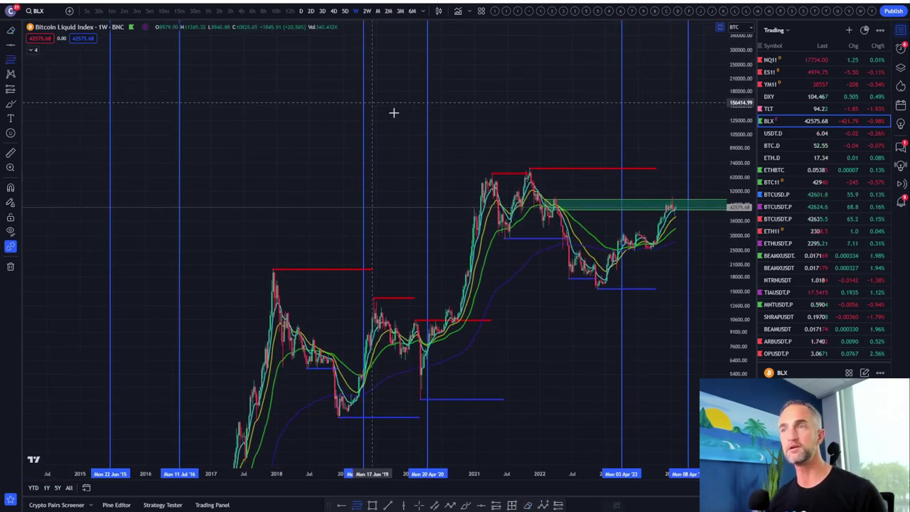
left_click(524, 170)
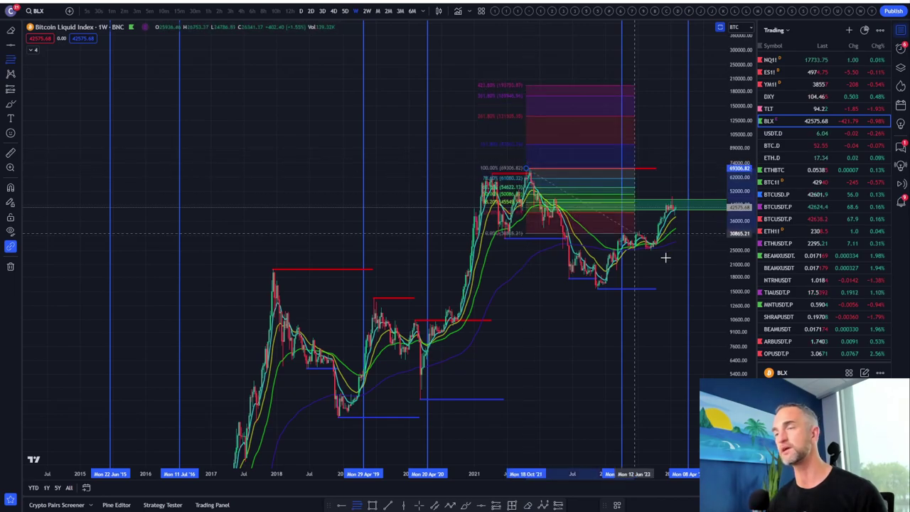
left_click(695, 288)
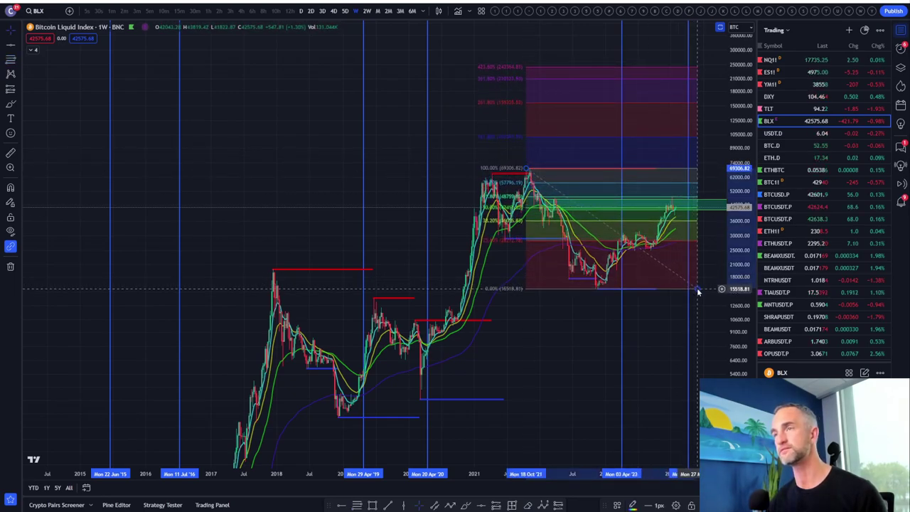
scroll(502, 343, "up", 5)
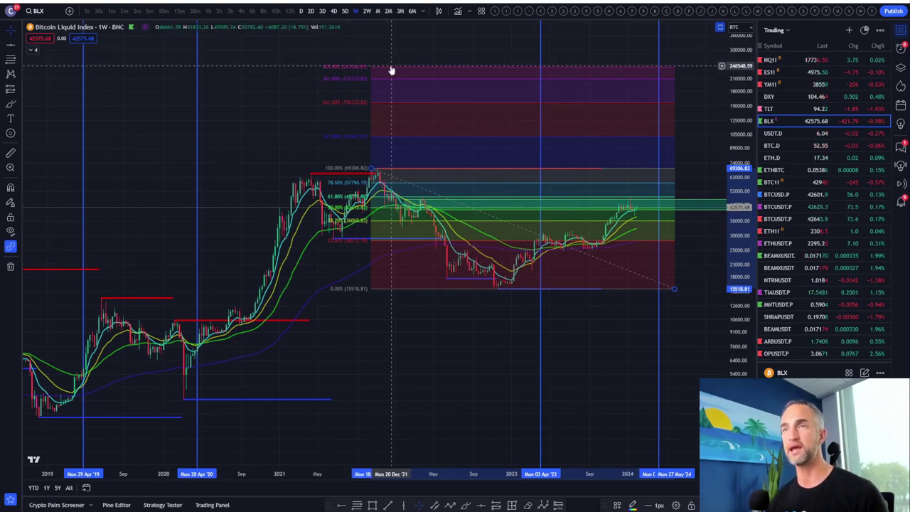
scroll(393, 71, "down", 3)
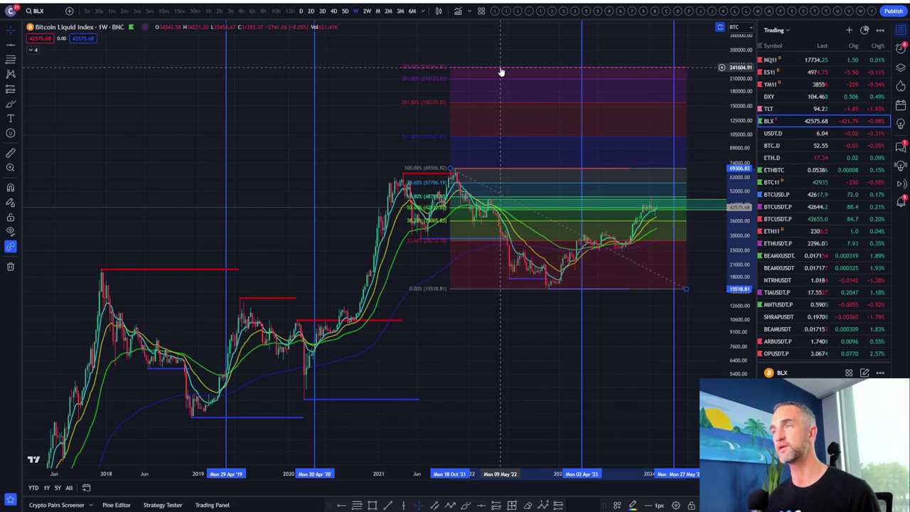
Load the Bitget BTCUSDT.P contract, examine its weekly candles against the Fibonacci extension levels, and reload the BLX index.
left_click(786, 206)
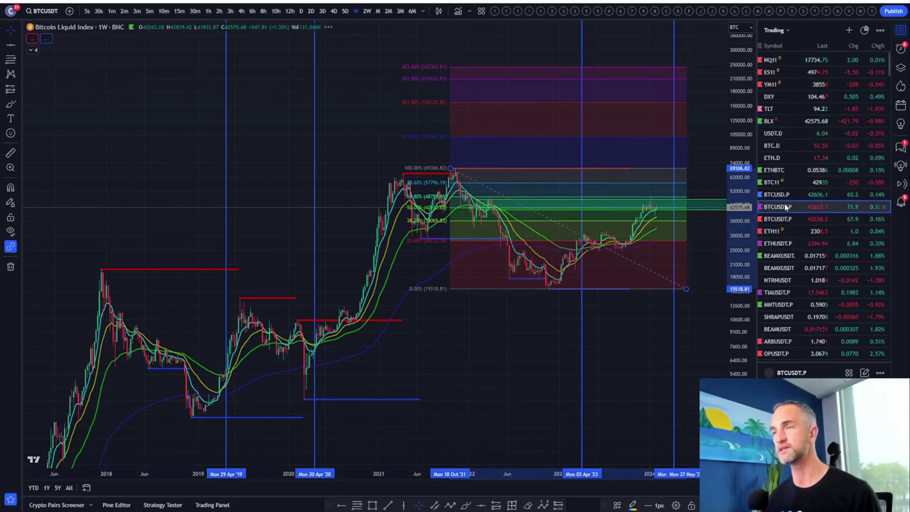
left_click_drag(747, 169, 747, 352)
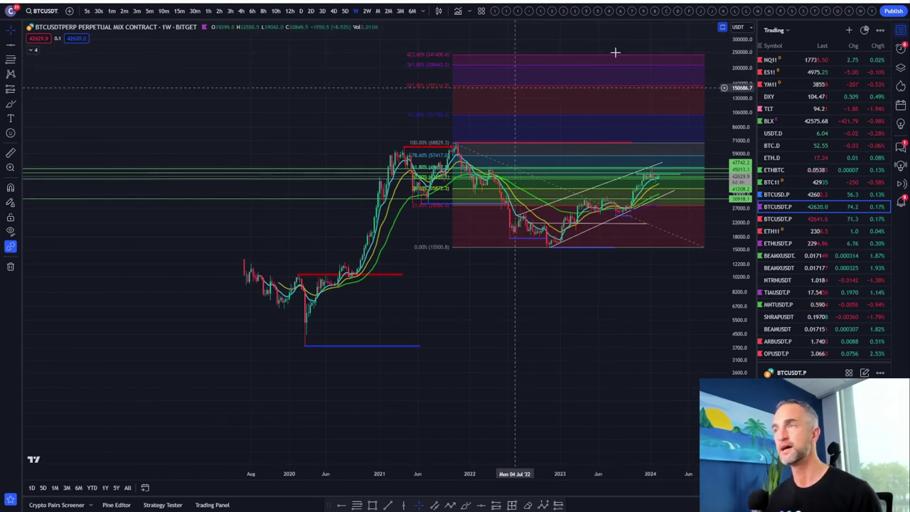
scroll(569, 96, "up", 2)
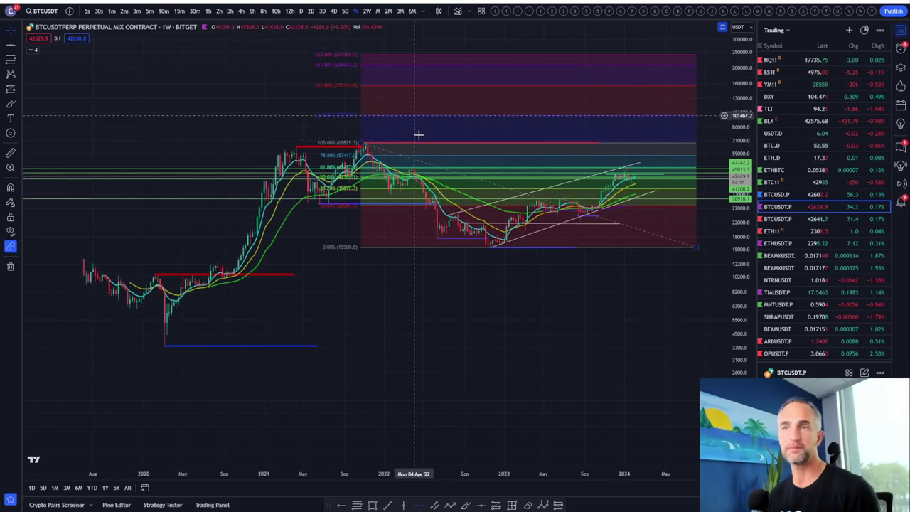
scroll(473, 157, "up", 3)
scroll(570, 325, "down", 5)
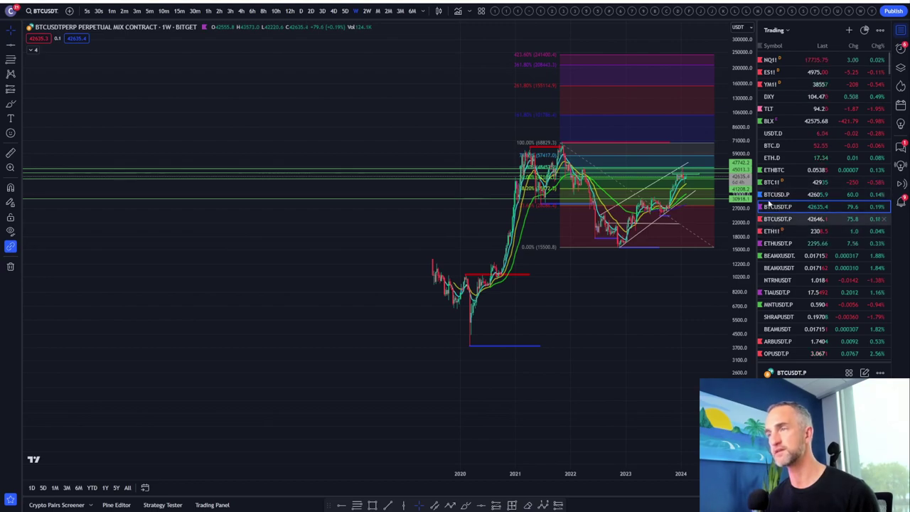
left_click_drag(647, 328, 502, 323)
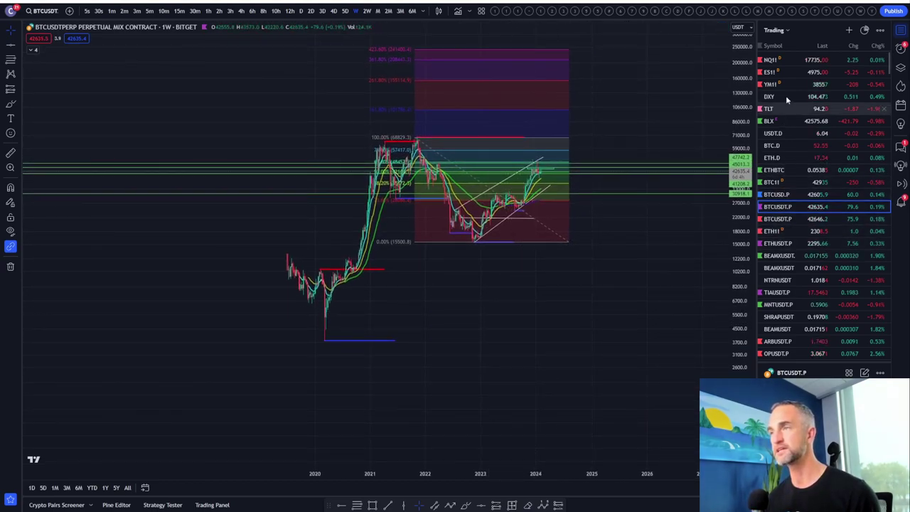
left_click(780, 121)
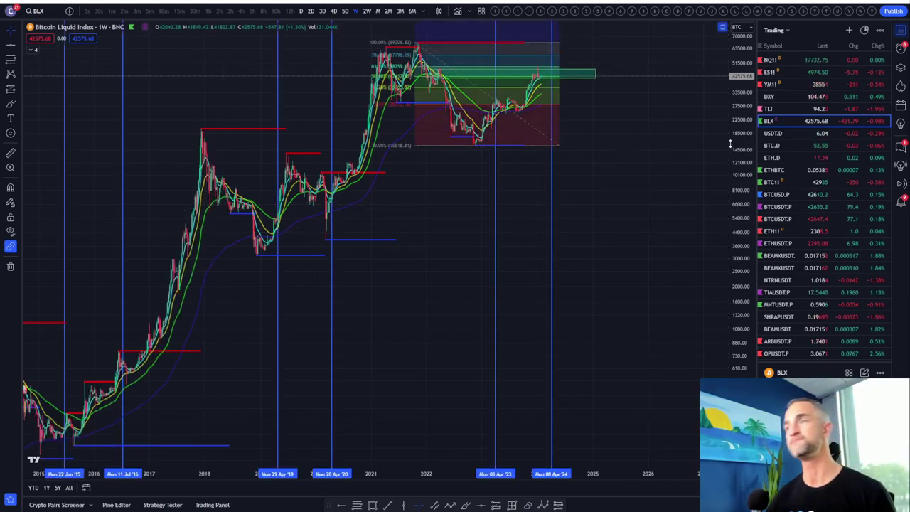
Measure the range from about 15160 in late March 2023 up to the 423.6% Fibonacci extension in October 2025, and clear the measurement.
left_click_drag(745, 140, 746, 219)
left_click_drag(613, 226, 552, 354)
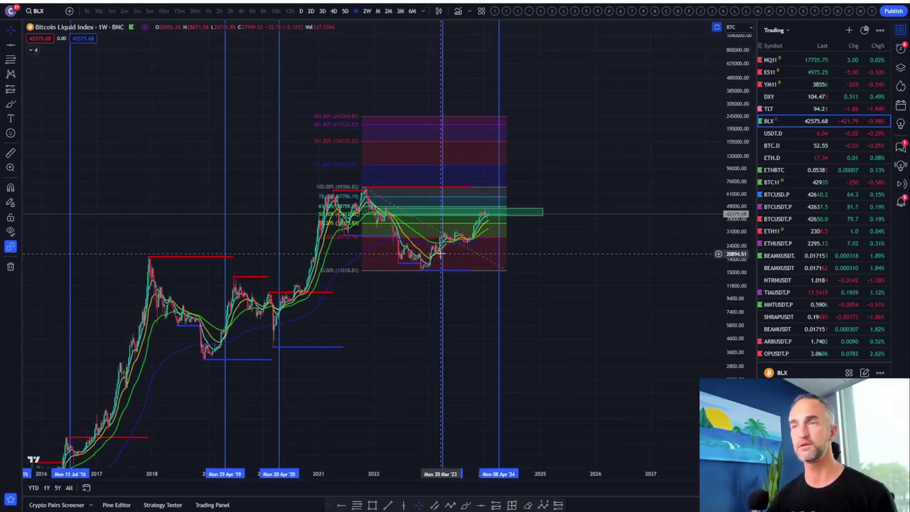
left_click(12, 153)
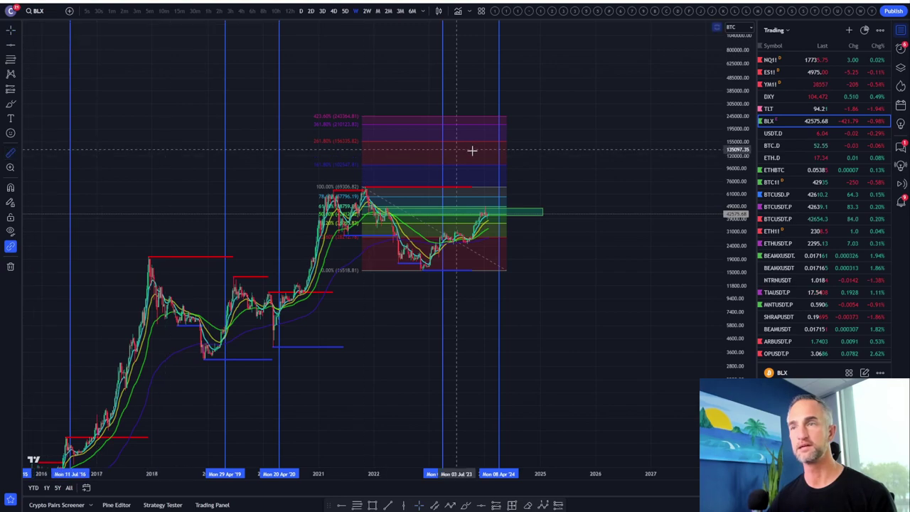
left_click(441, 270)
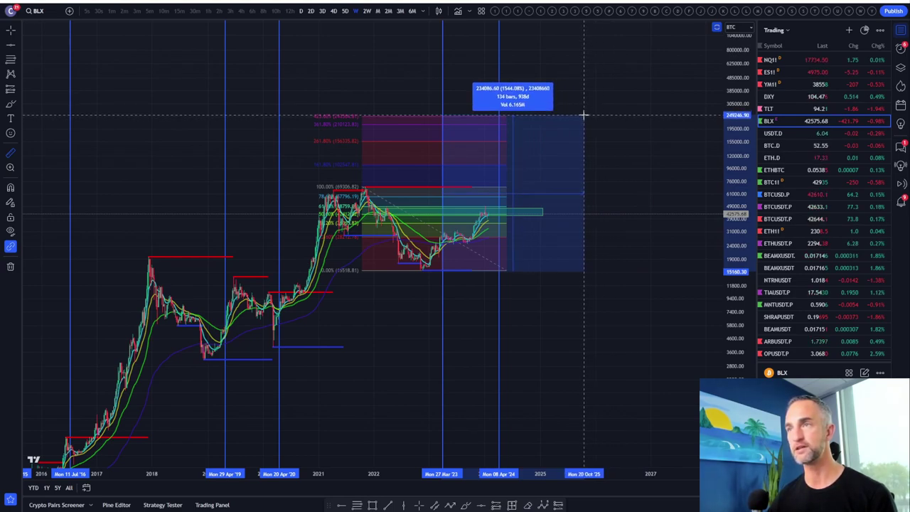
key("Escape")
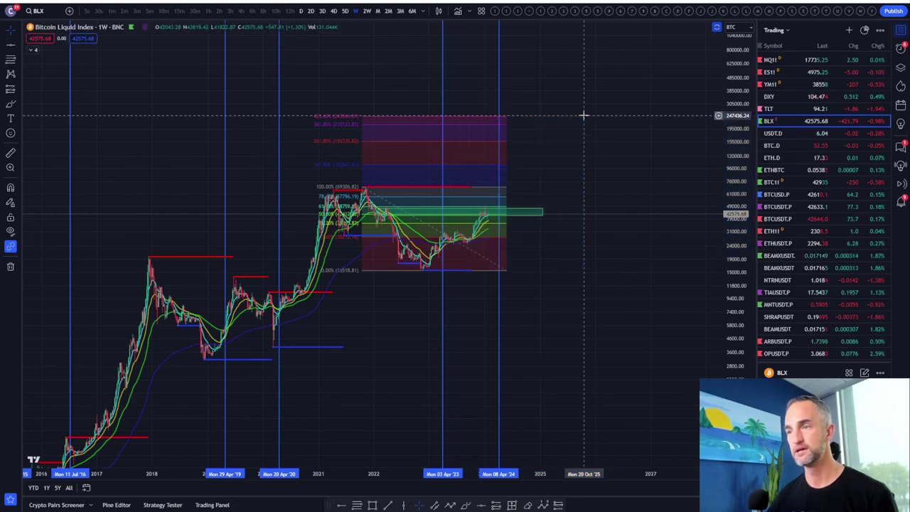
Measure the range from about 15271 in late March 2023 up to 242082.79 in mid-September 2025.
left_click_drag(583, 115, 571, 116)
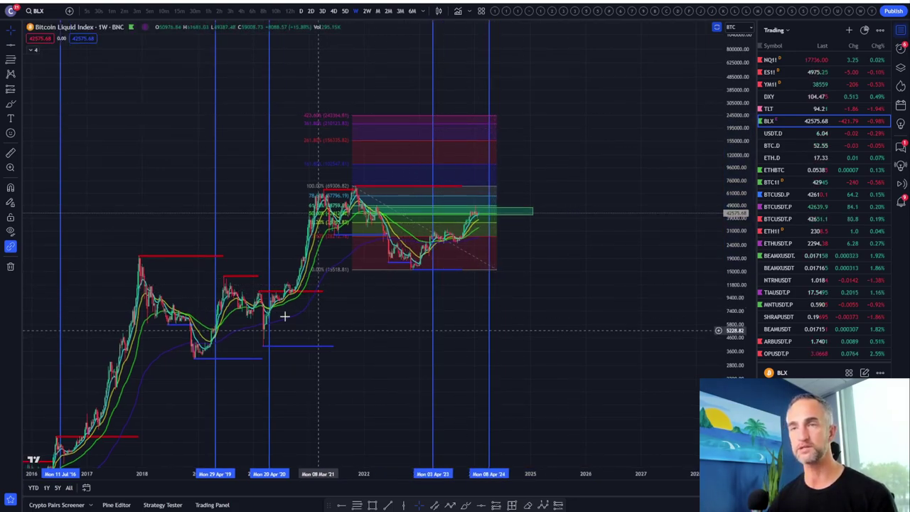
left_click(11, 154)
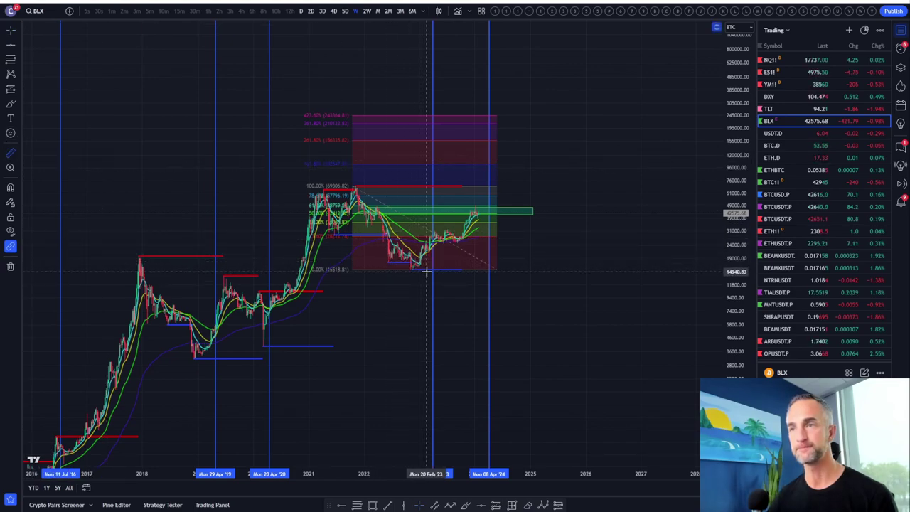
left_click(414, 269)
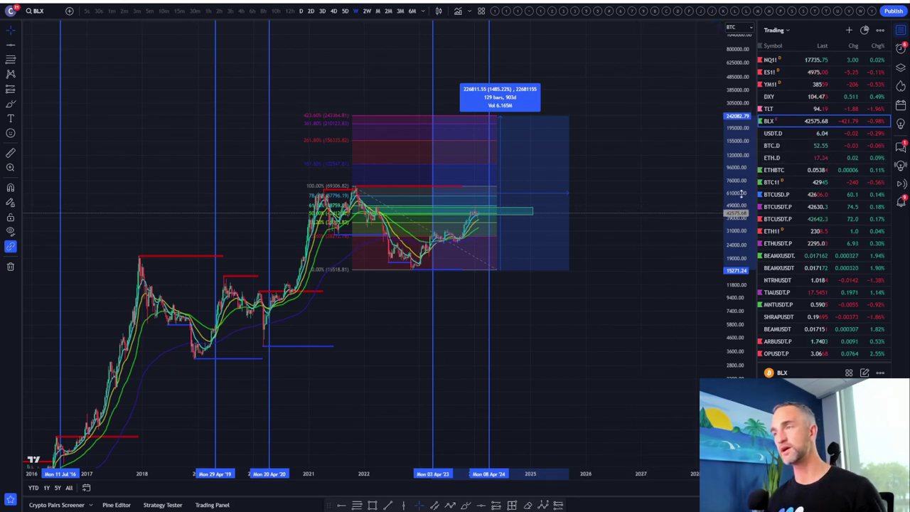
left_click_drag(748, 188, 746, 158)
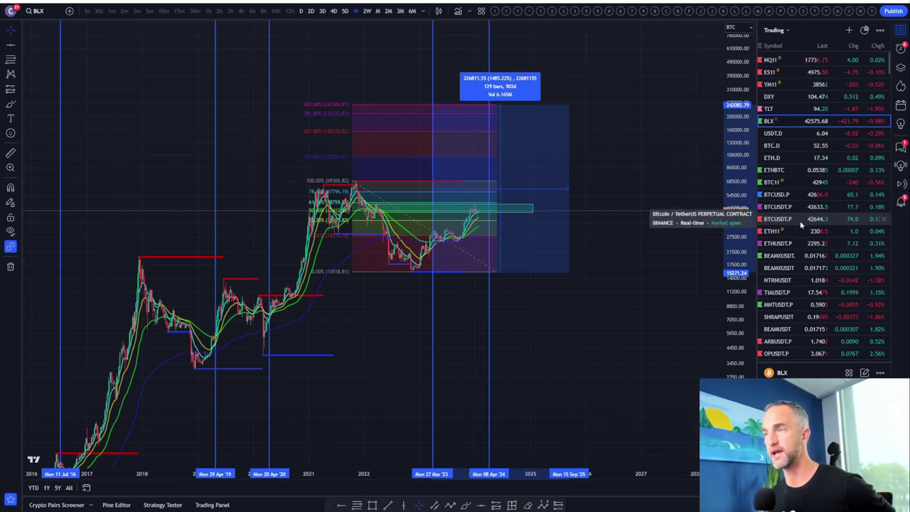
Load the Binance LINKUSDT chart from the watchlist and examine its recent weekly candles around the green zone.
scroll(800, 221, "down", 10)
scroll(800, 220, "down", 10)
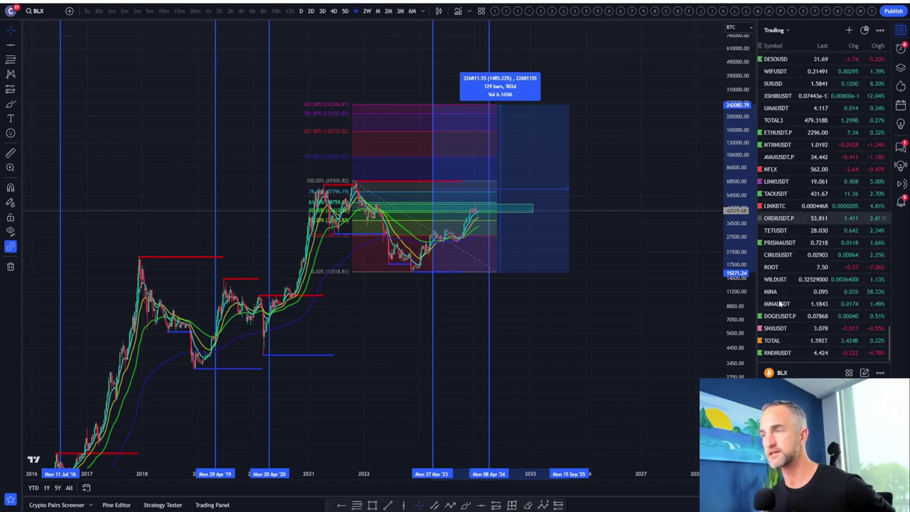
left_click(778, 183)
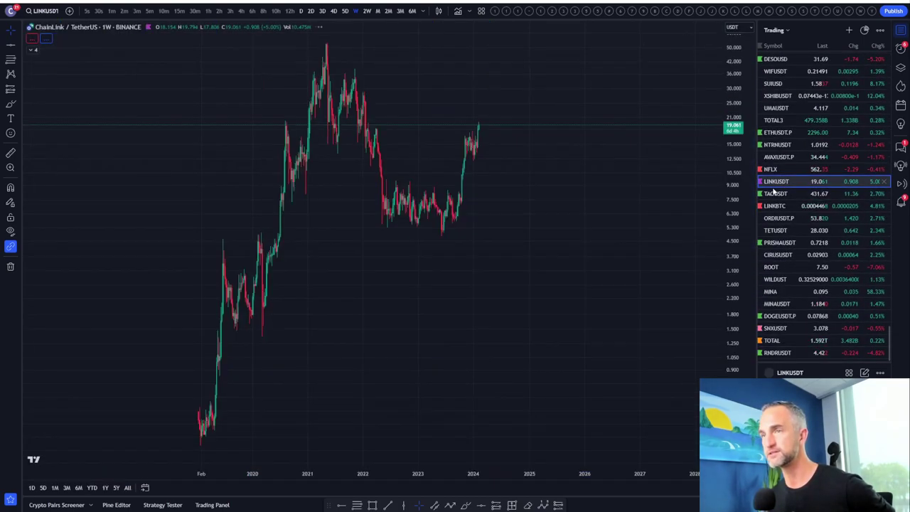
scroll(475, 300, "up", 5)
left_click_drag(371, 230, 638, 260)
scroll(741, 192, "up", 5)
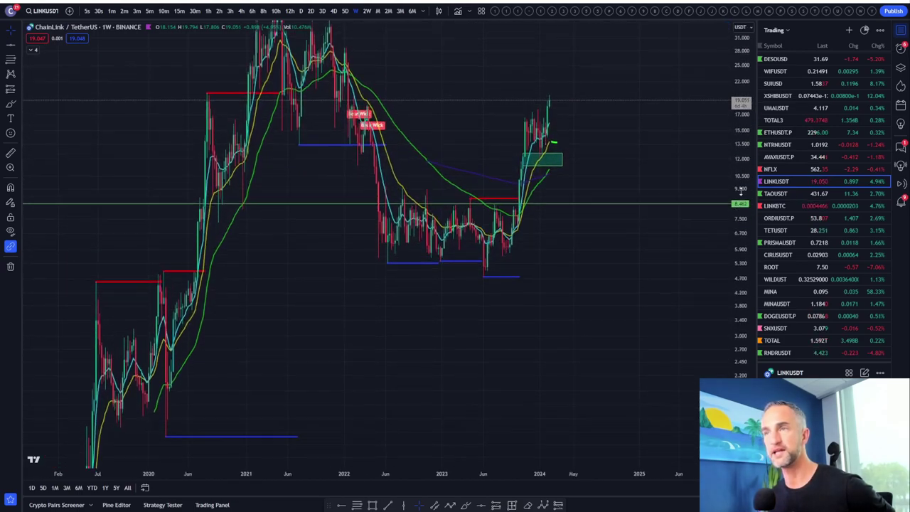
scroll(420, 221, "up", 4)
left_click_drag(519, 153, 571, 160)
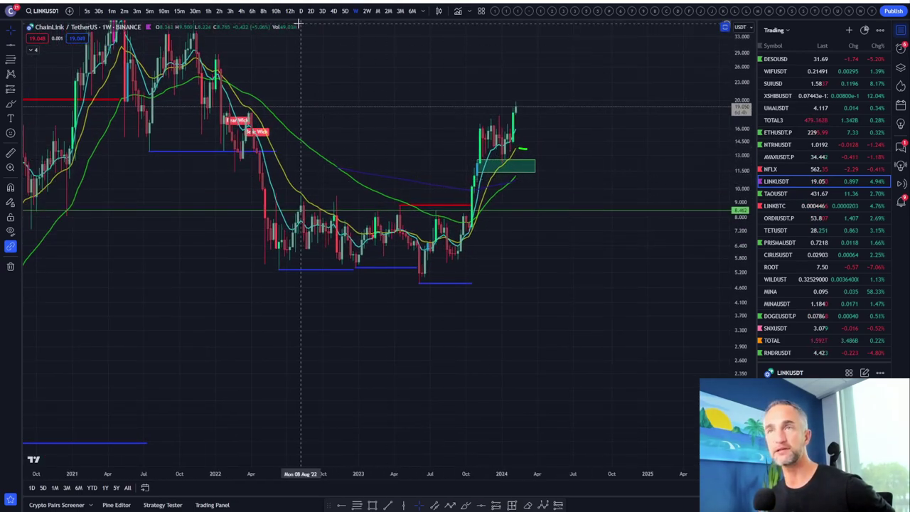
Set LINKUSDT to the 3-hour timeframe and examine the move since October against the green zone and the brushed green level.
left_click(236, 9)
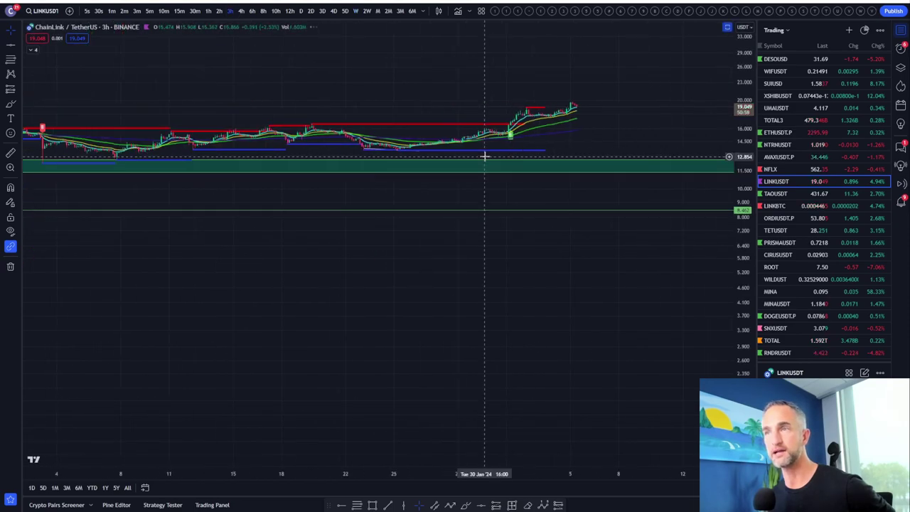
left_click_drag(743, 142, 743, 96)
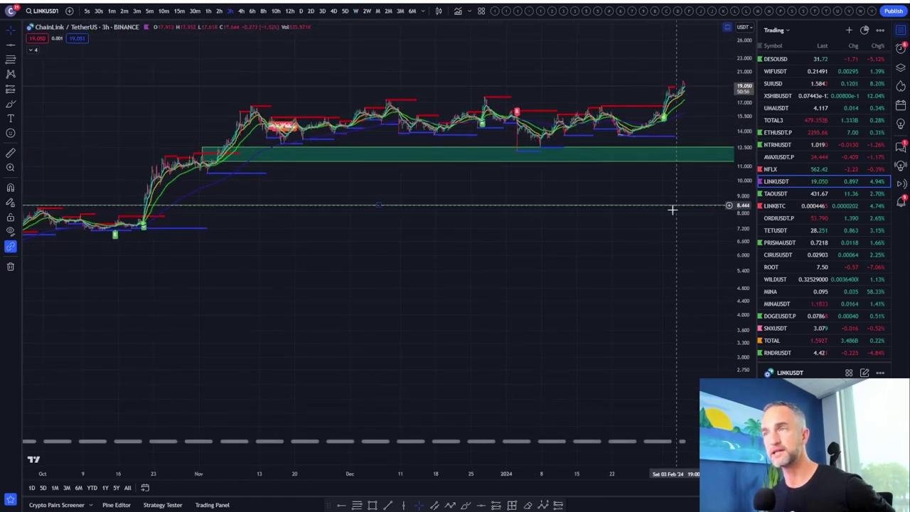
scroll(668, 209, "down", 6)
left_click_drag(613, 69, 563, 61)
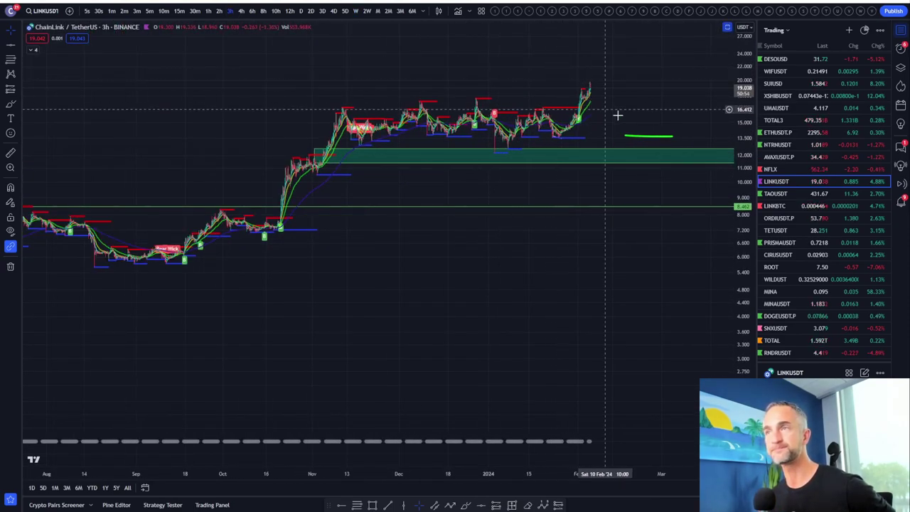
scroll(643, 113, "up", 2)
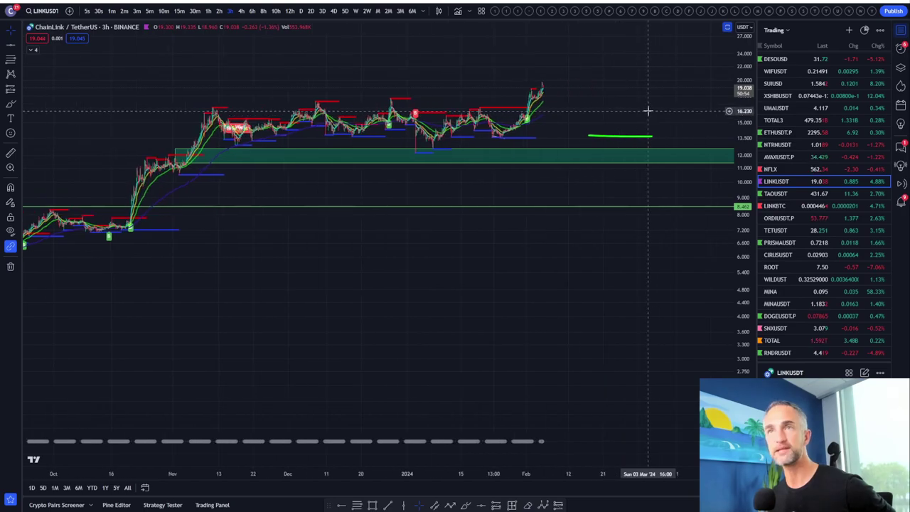
Compare LINKUSDT on the weekly, daily and 1-hour timeframes, examining the early-February breakout and the preceding range.
left_click(356, 12)
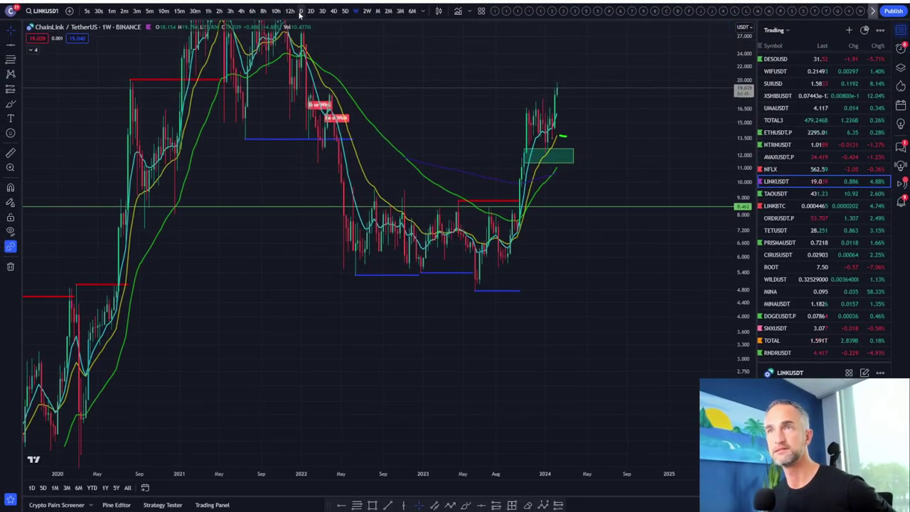
left_click(300, 11)
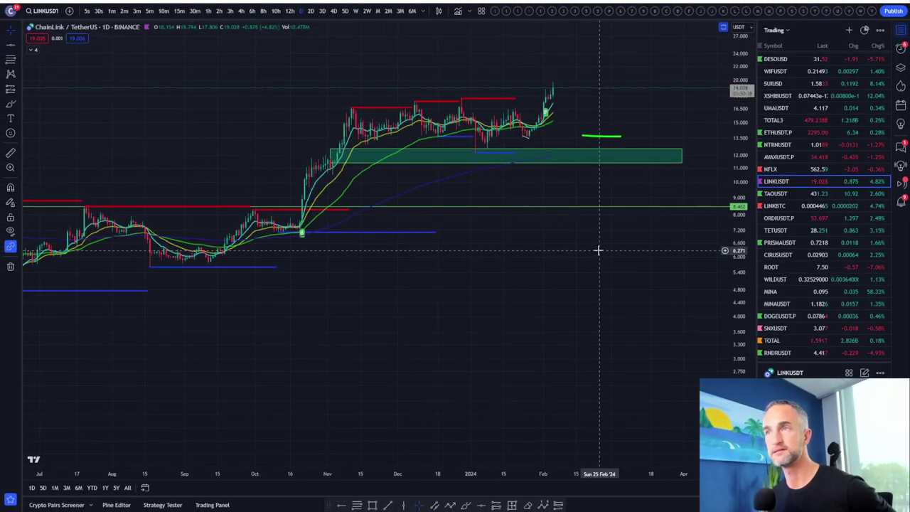
left_click(208, 11)
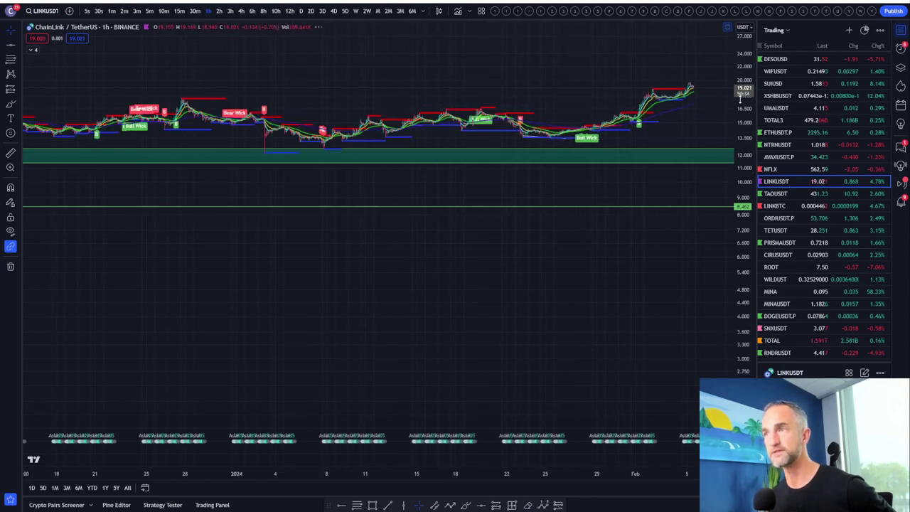
scroll(739, 95, "up", 3)
left_click_drag(720, 106, 613, 130)
scroll(593, 125, "up", 4)
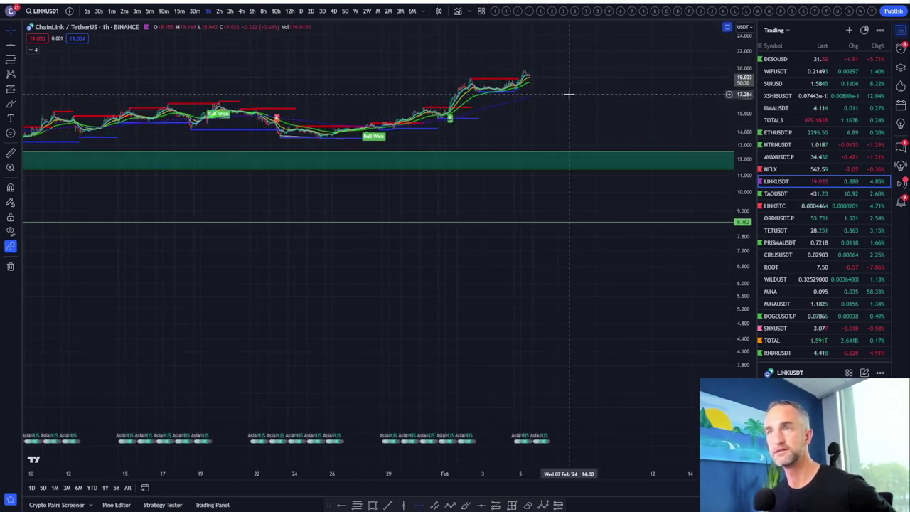
scroll(569, 93, "down", 3)
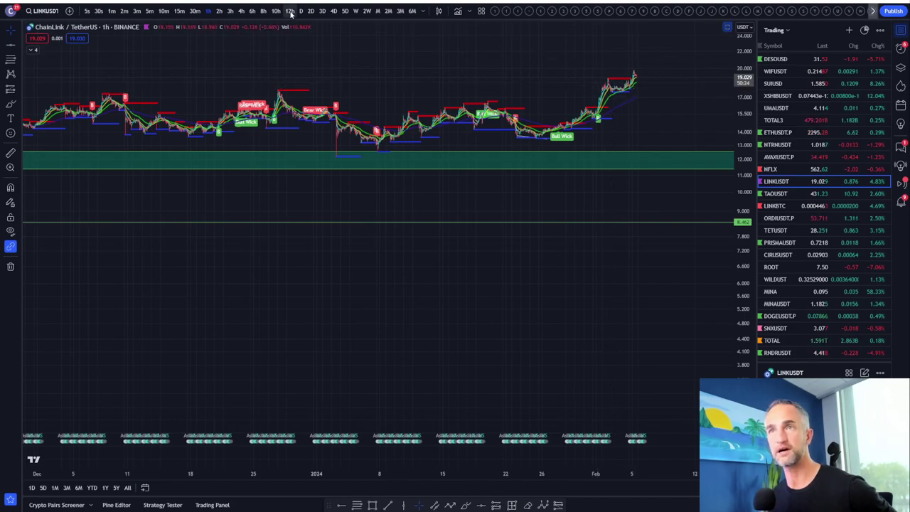
Set LINKUSDT to the 4-hour timeframe and examine the latest candles against the moving averages and marked levels.
left_click(241, 11)
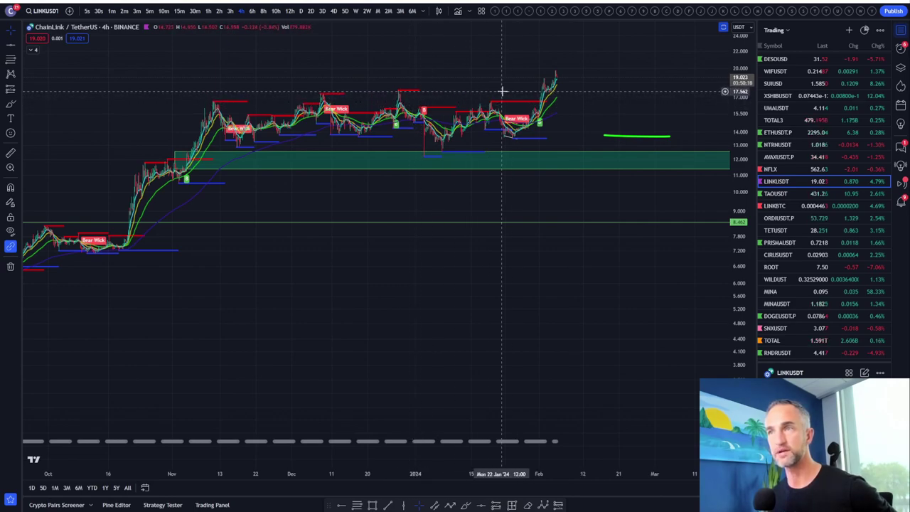
scroll(555, 92, "up", 5)
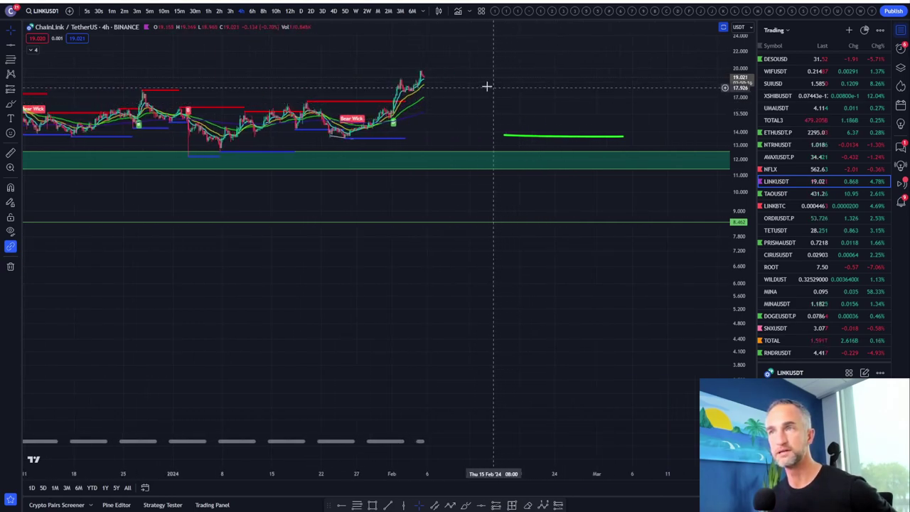
left_click_drag(435, 81, 701, 97)
scroll(700, 97, "up", 4)
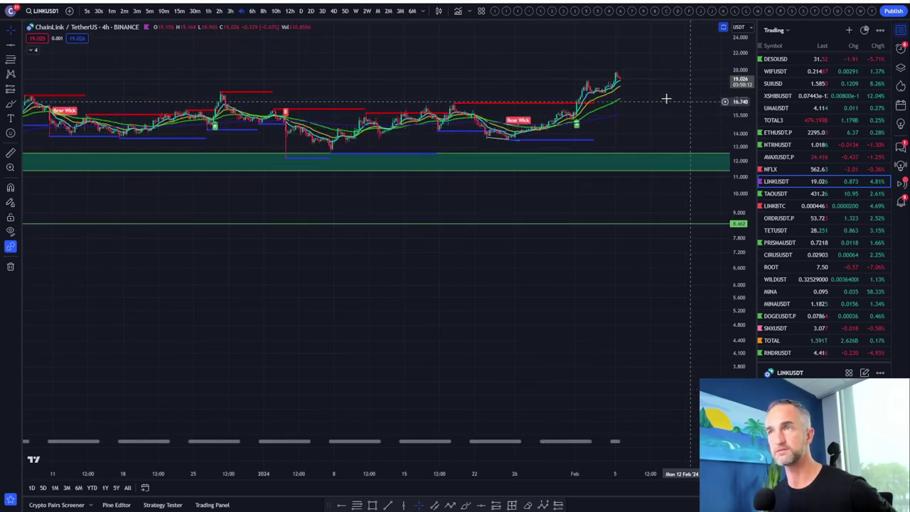
scroll(566, 127, "down", 3)
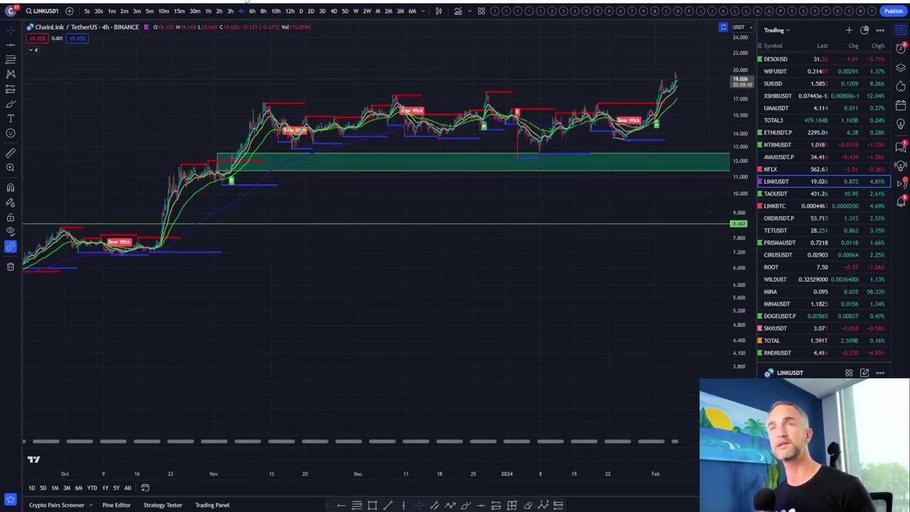
Return LINKUSDT to the weekly timeframe and examine the latest candles against the 2021 highs and the 2022–2023 range.
left_click(356, 12)
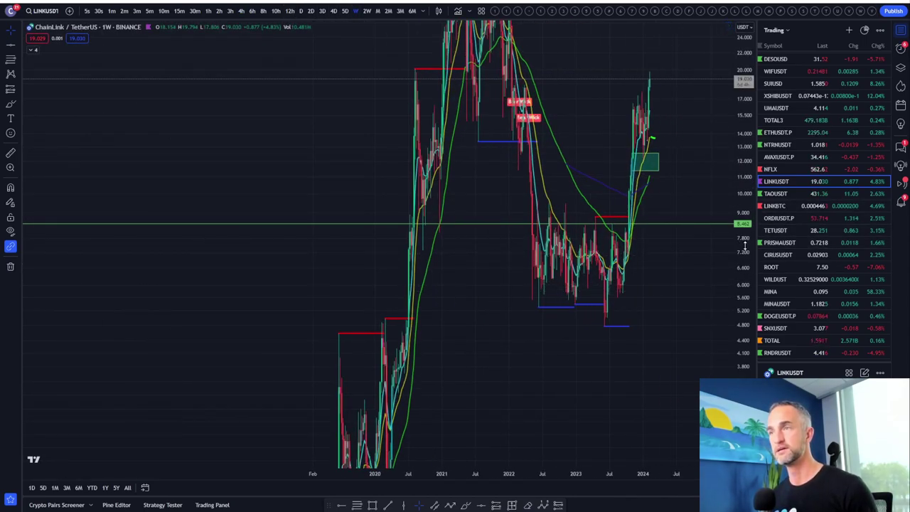
scroll(745, 245, "down", 6)
scroll(647, 315, "up", 7)
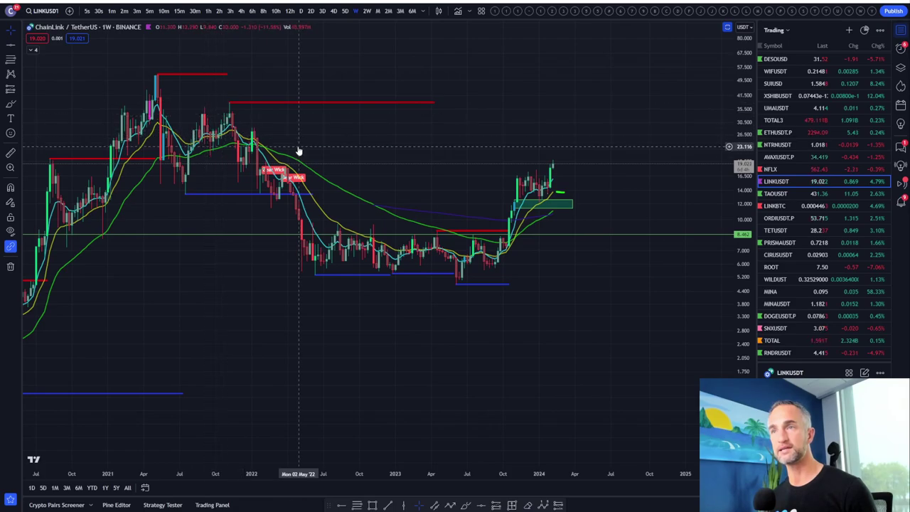
scroll(298, 147, "down", 3)
scroll(473, 186, "up", 3)
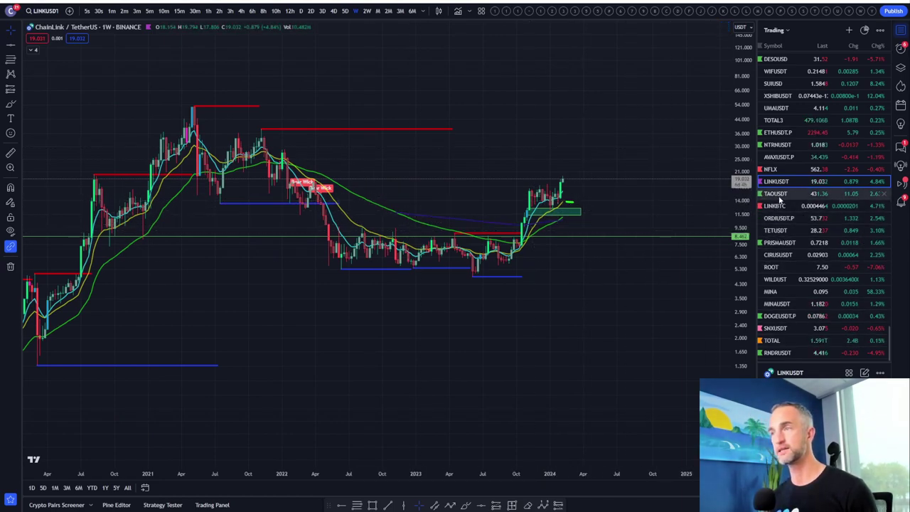
left_click(780, 196)
key("Up")
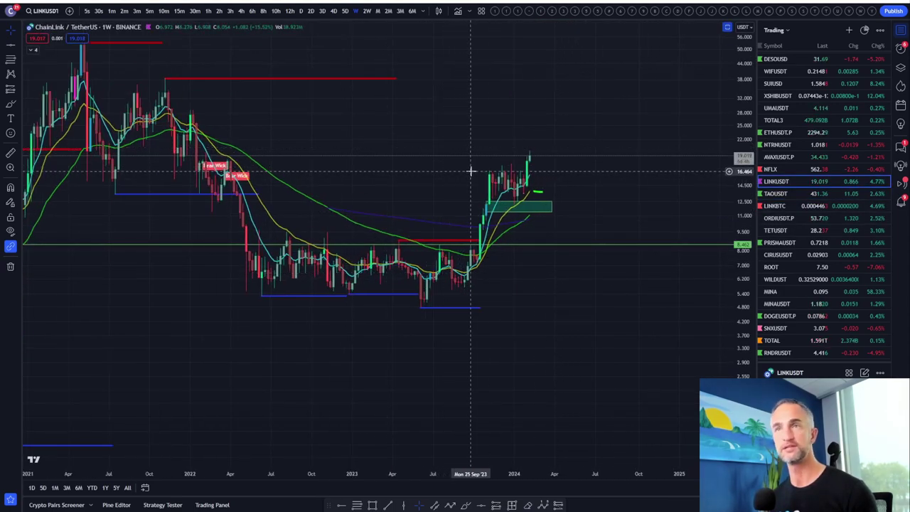
Set LINKUSDT to the daily timeframe and place a horizontal line at 16.292 near the November 2023 high.
left_click(301, 12)
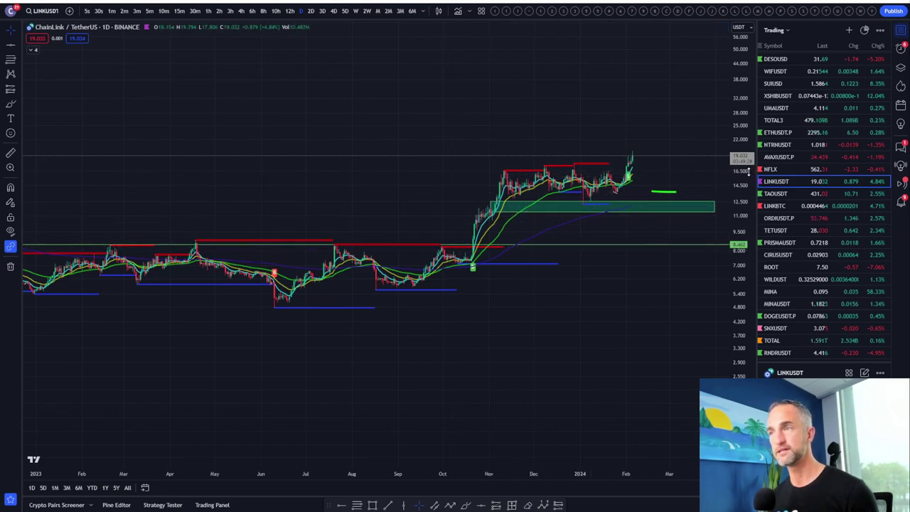
scroll(749, 171, "up", 6)
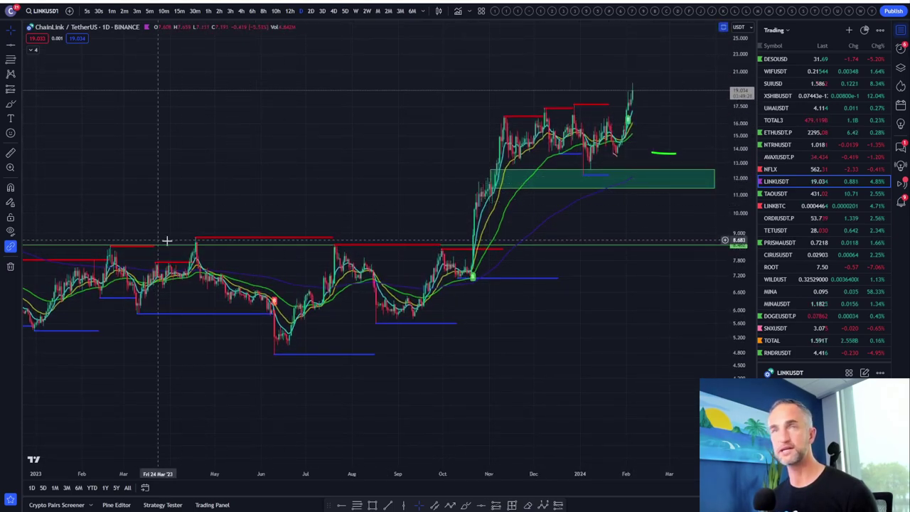
left_click(497, 120)
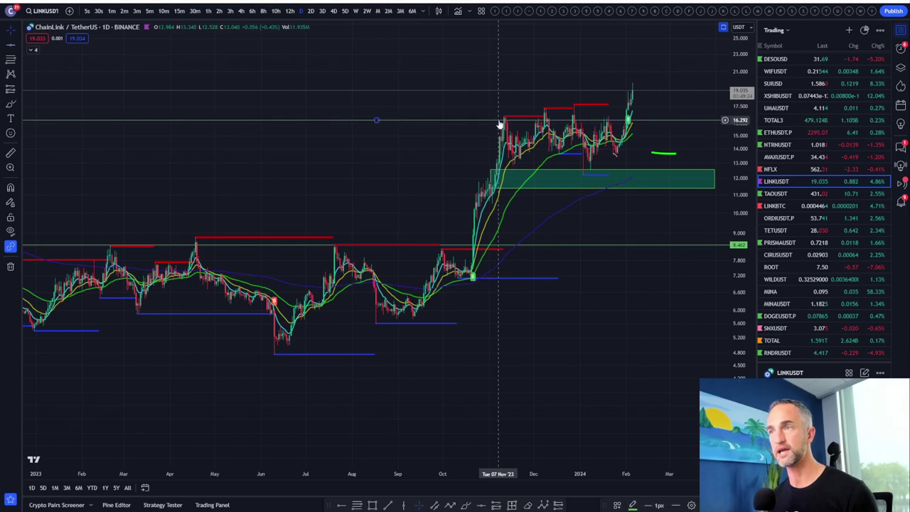
scroll(719, 95, "down", 4)
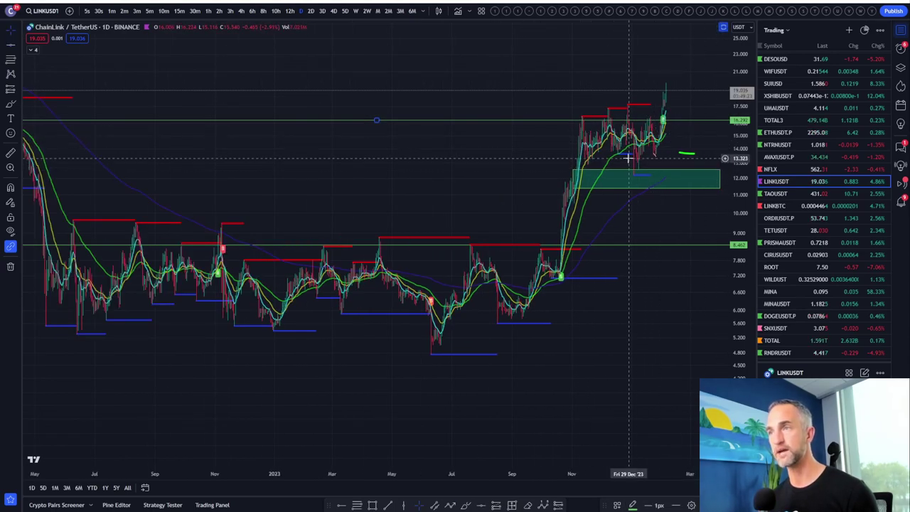
scroll(628, 158, "up", 3)
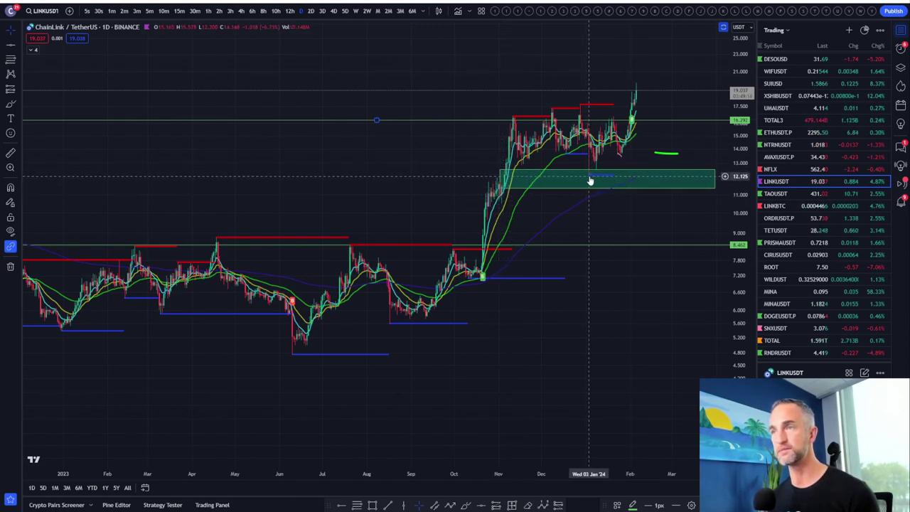
scroll(579, 184, "up", 2)
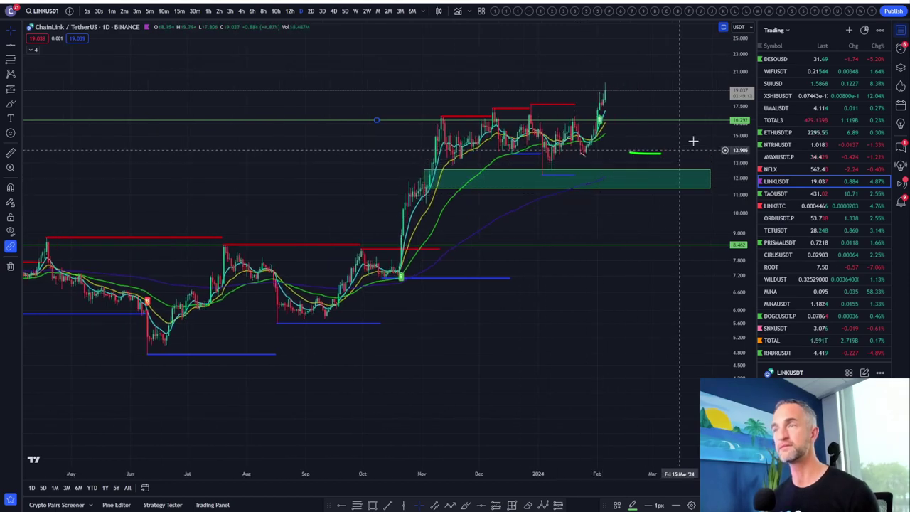
Set LINKUSDT to the 4-hour timeframe and compare the February breakout with price action since July 2023.
left_click(241, 10)
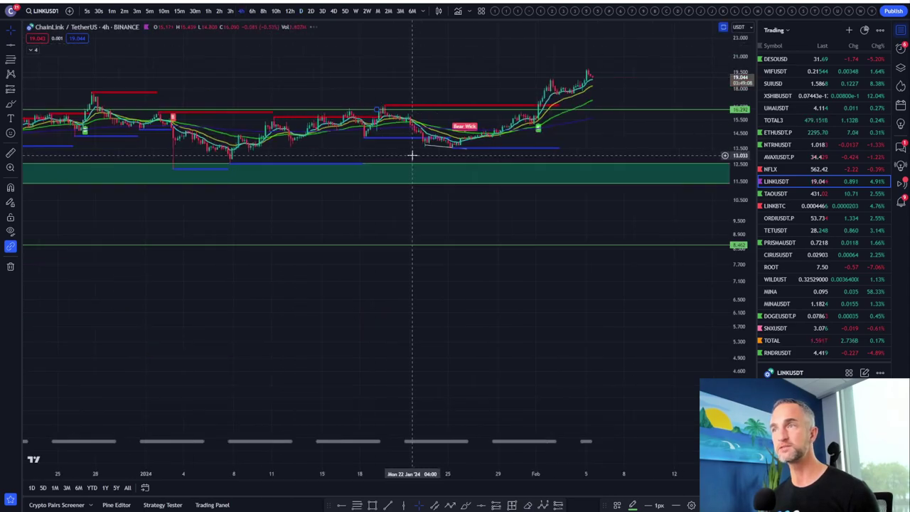
scroll(412, 153, "down", 3)
scroll(412, 155, "down", 5)
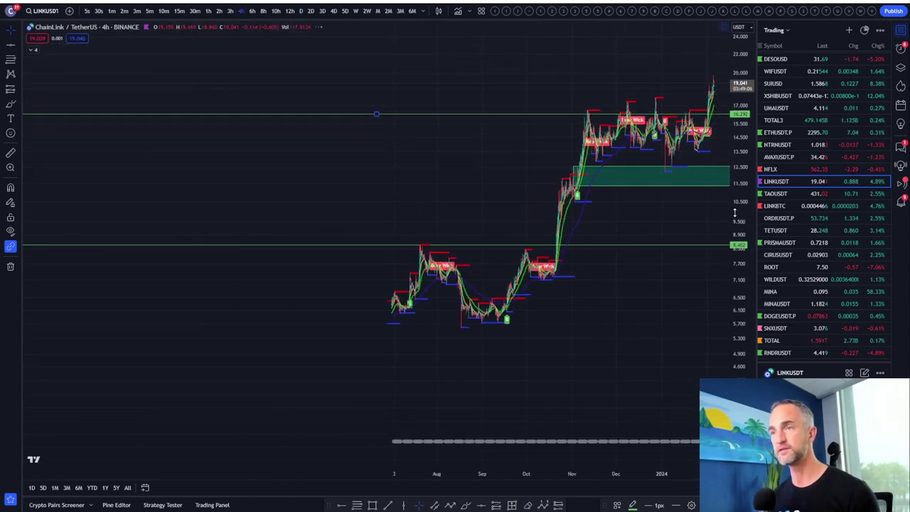
Return LINKUSDT to the daily timeframe and draw a Fibonacci retracement over the 2022–2023 range from 9.600 on 6 June 2022 to 4.740.
left_click(300, 11)
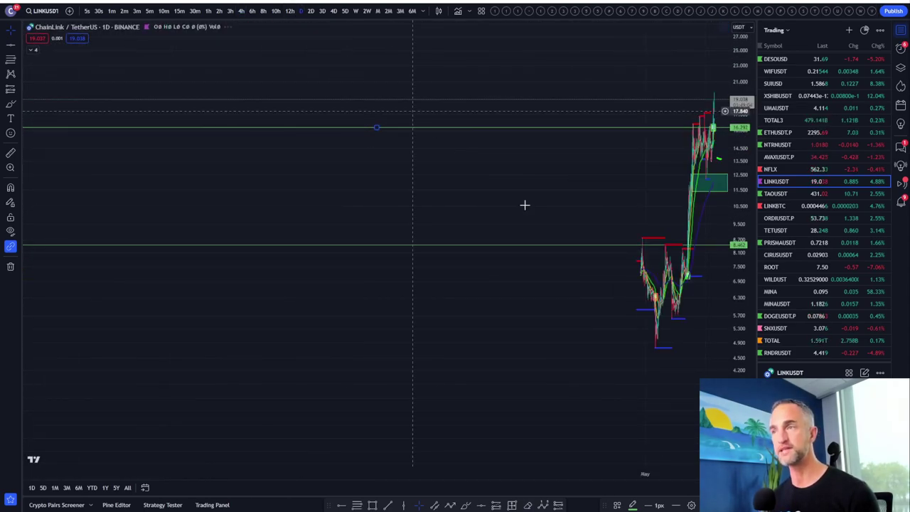
scroll(688, 265, "up", 3)
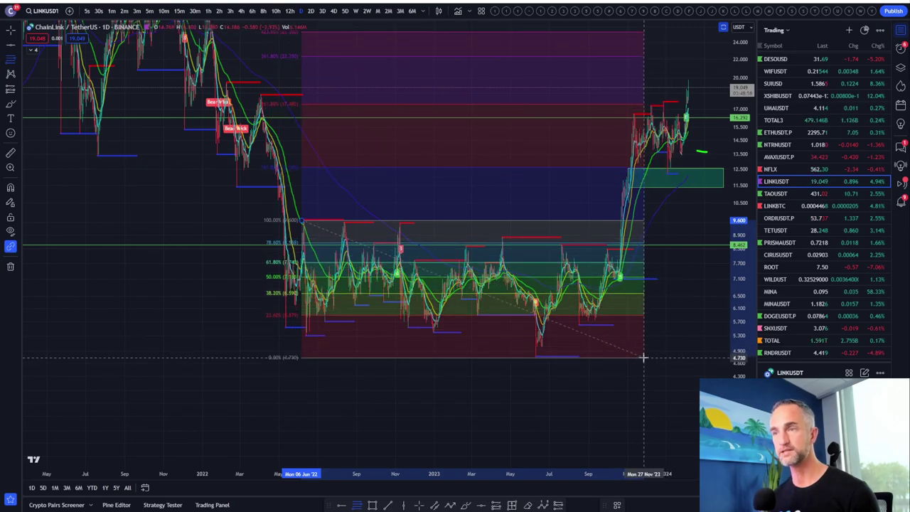
left_click_drag(643, 357, 643, 357)
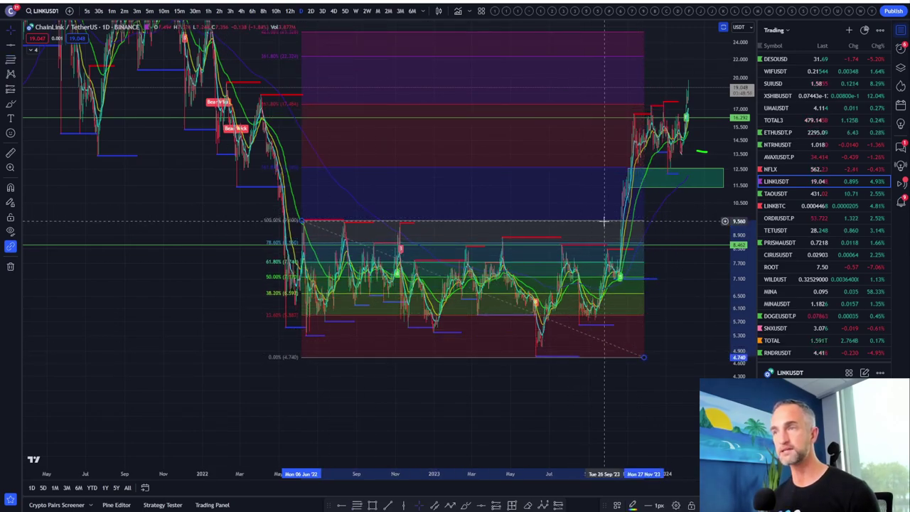
Examine the daily breakout and the November–January consolidation against the Fibonacci extension levels and the green zone.
scroll(604, 226, "up", 5)
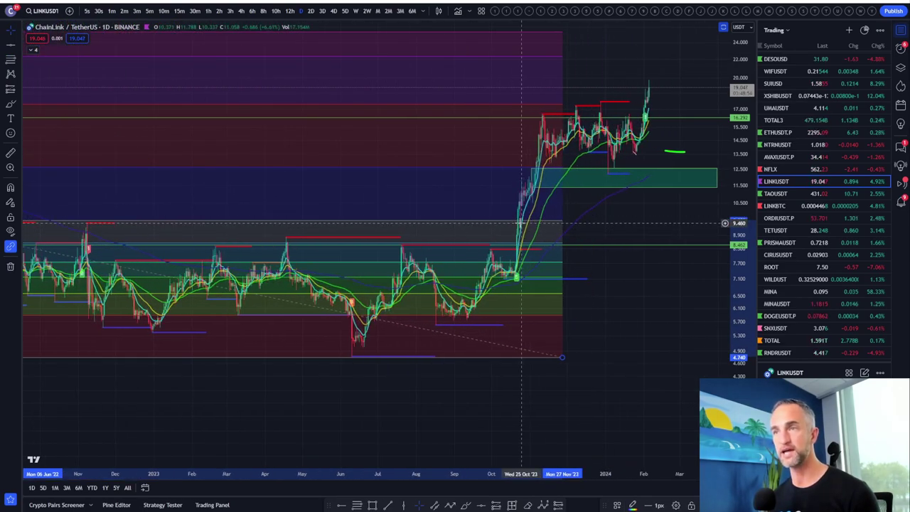
scroll(520, 225, "up", 2)
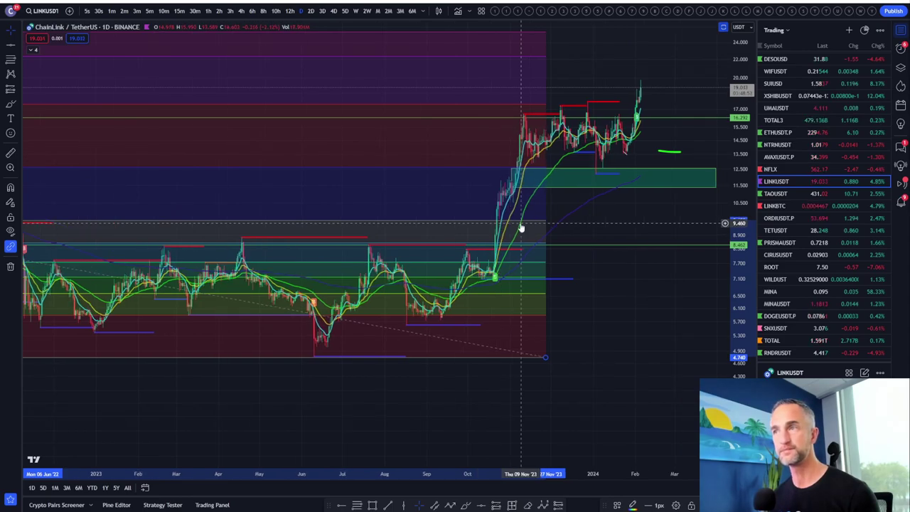
scroll(589, 152, "down", 5)
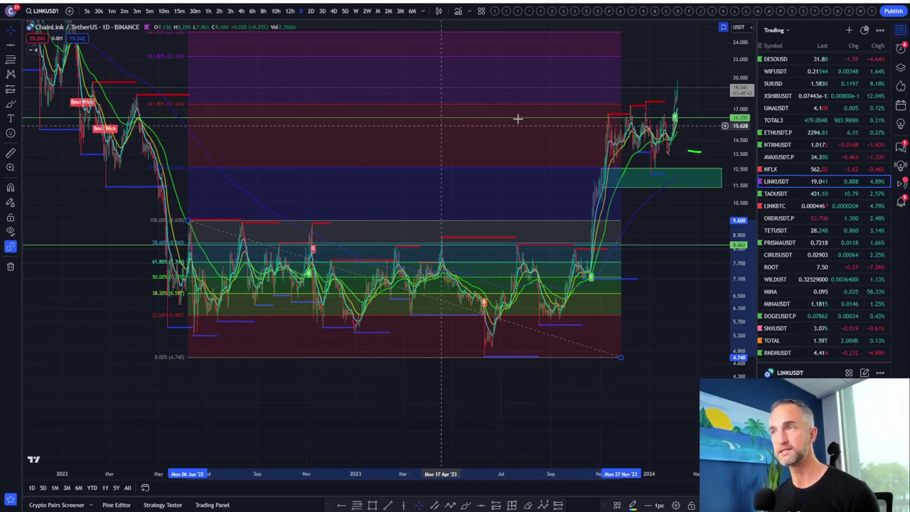
scroll(498, 135, "up", 4)
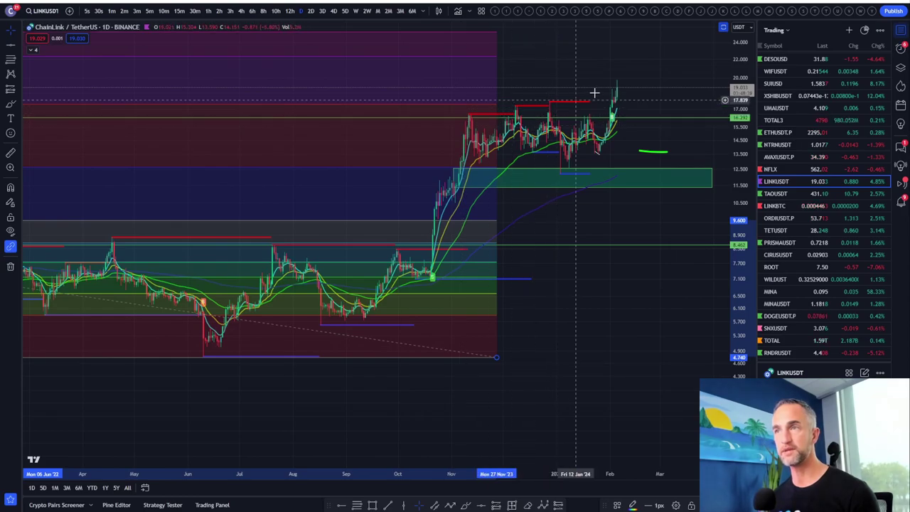
Restore the indicator panes on the daily LINKUSDT chart and enlarge the oscillator pane below the volume to compare momentum with the breakout.
double_click(707, 100)
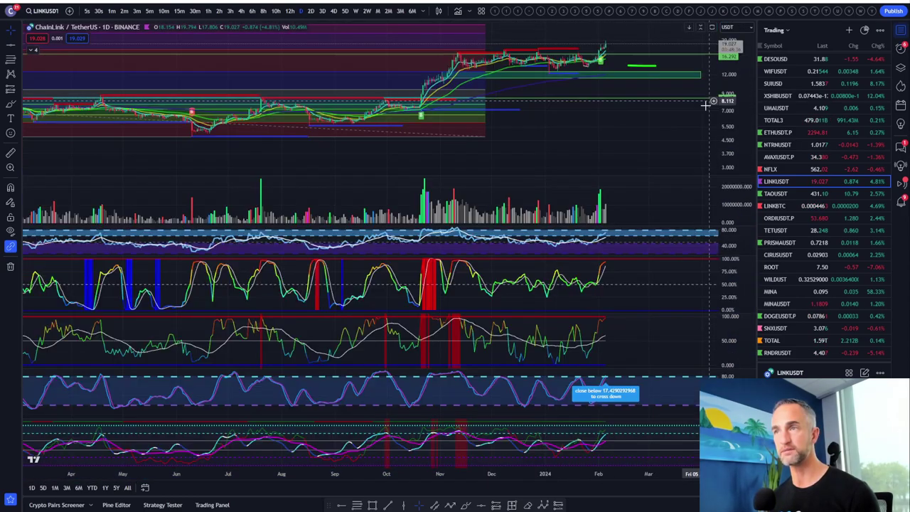
left_click_drag(544, 225, 536, 194)
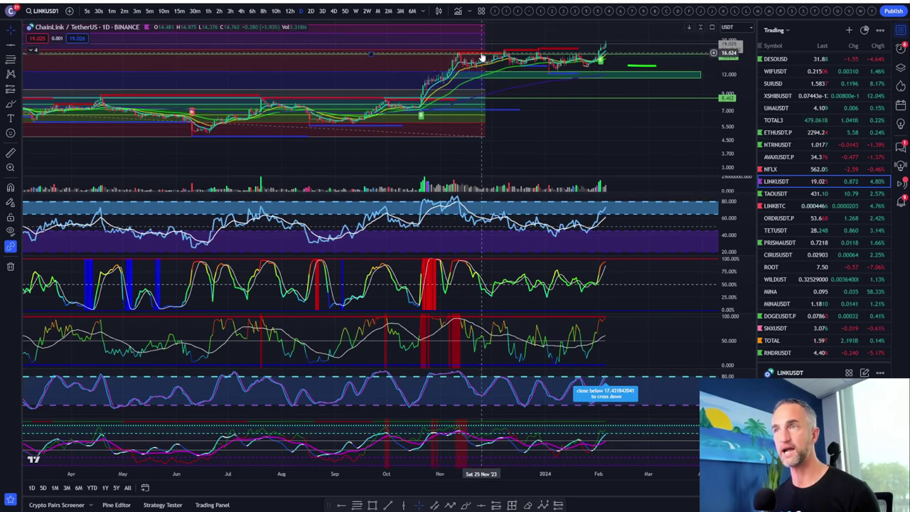
left_click_drag(728, 156, 649, 192)
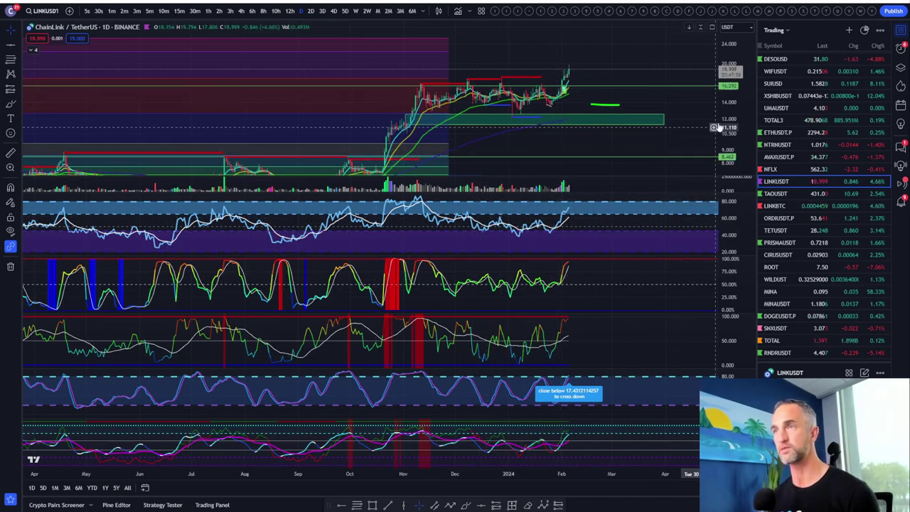
scroll(737, 124, "up", 5)
scroll(544, 104, "up", 3)
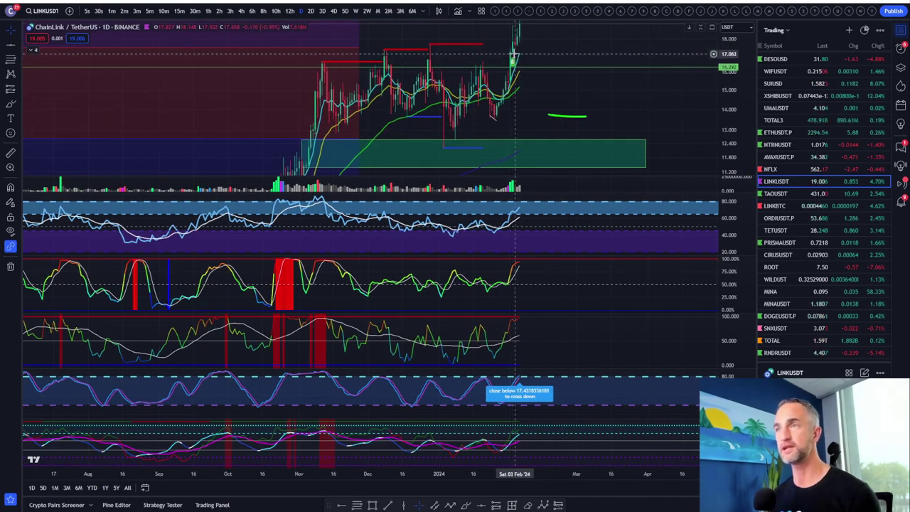
scroll(684, 81, "down", 3)
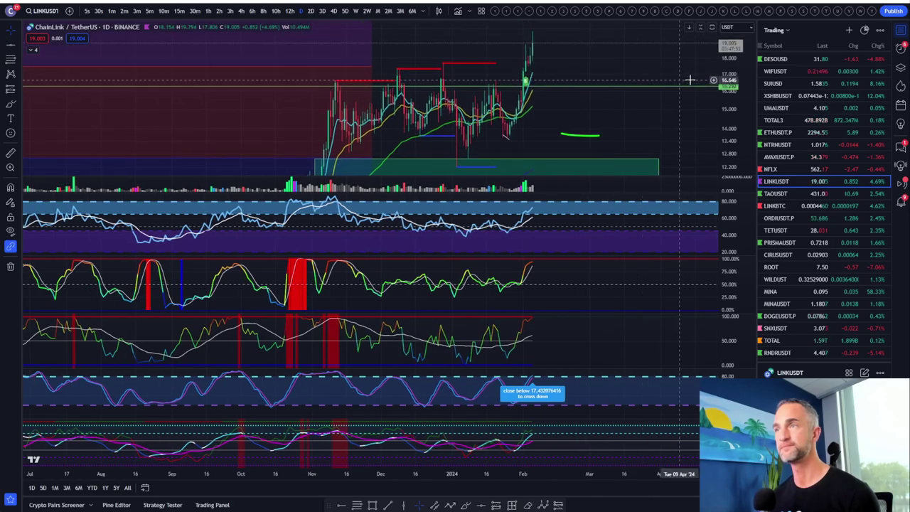
scroll(714, 81, "down", 2)
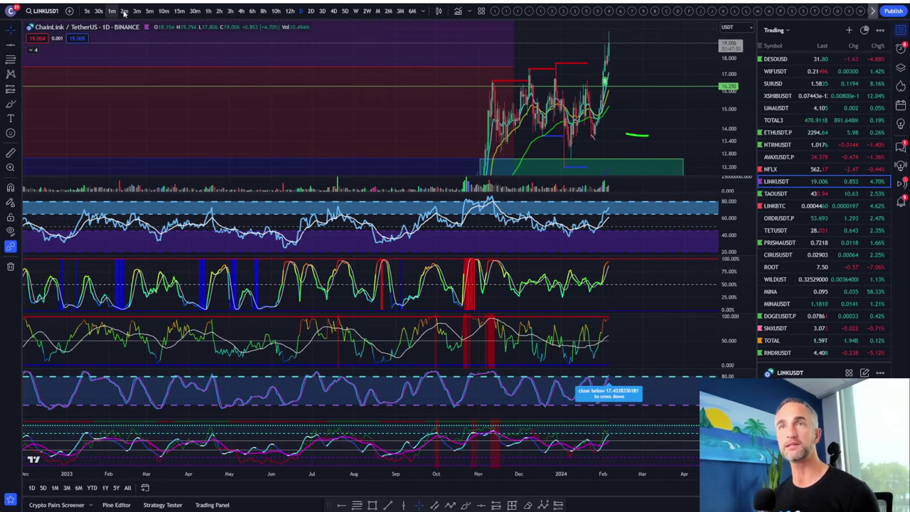
Compare LINKUSDT on the 15-minute and 4-hour timeframes with the price chart maximised, examining the rally since late January.
left_click(179, 11)
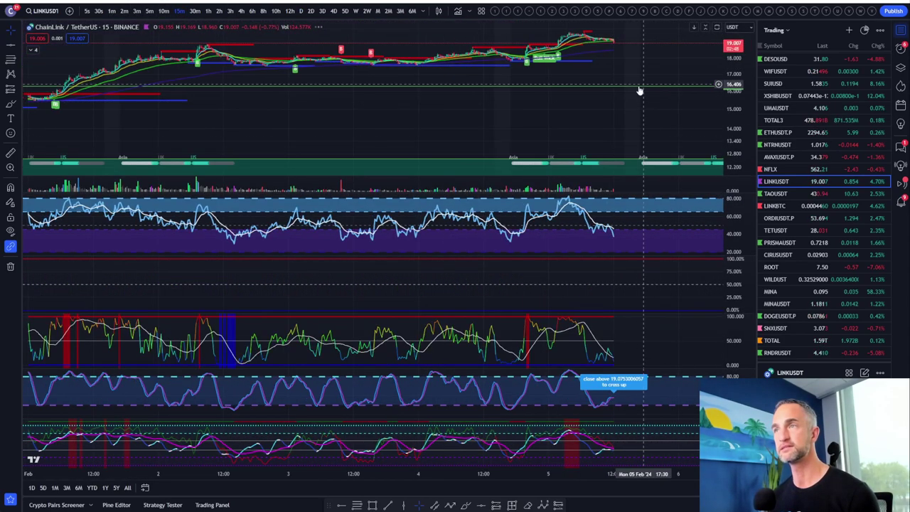
double_click(700, 69)
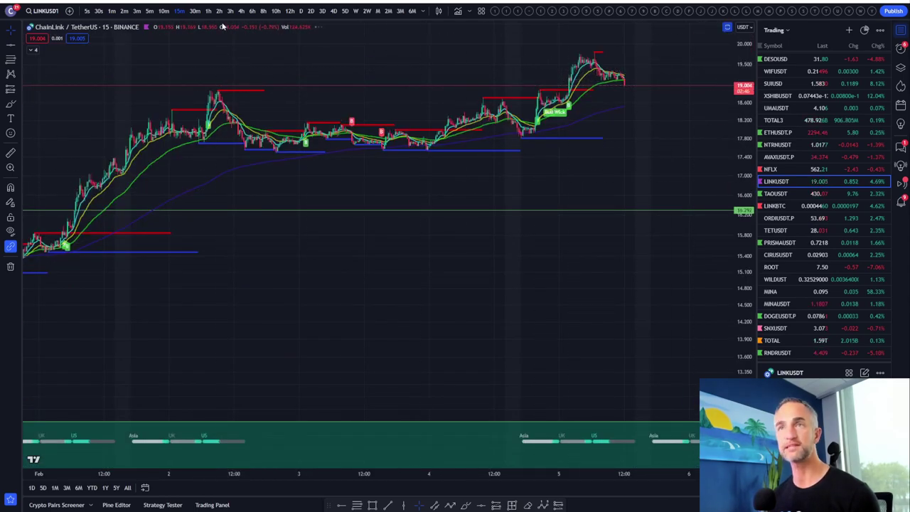
left_click(241, 12)
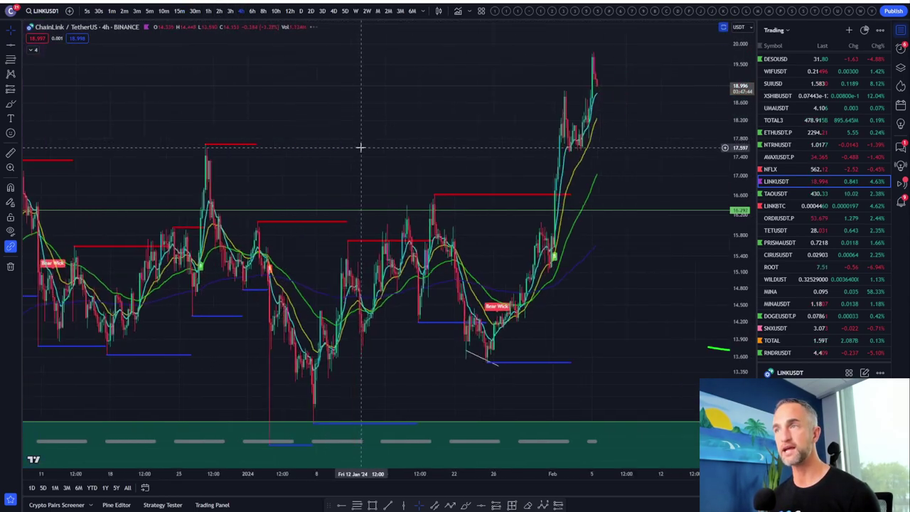
scroll(361, 147, "up", 3)
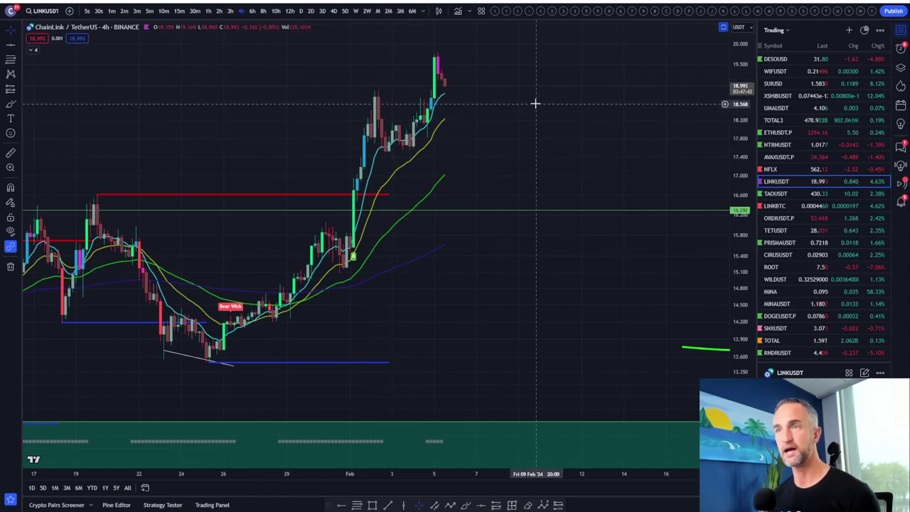
Inspect the 4-hour oscillator that carries the cross-down price label in its maximised pane, and restore the full layout.
left_click_drag(534, 102, 633, 118)
double_click(623, 121)
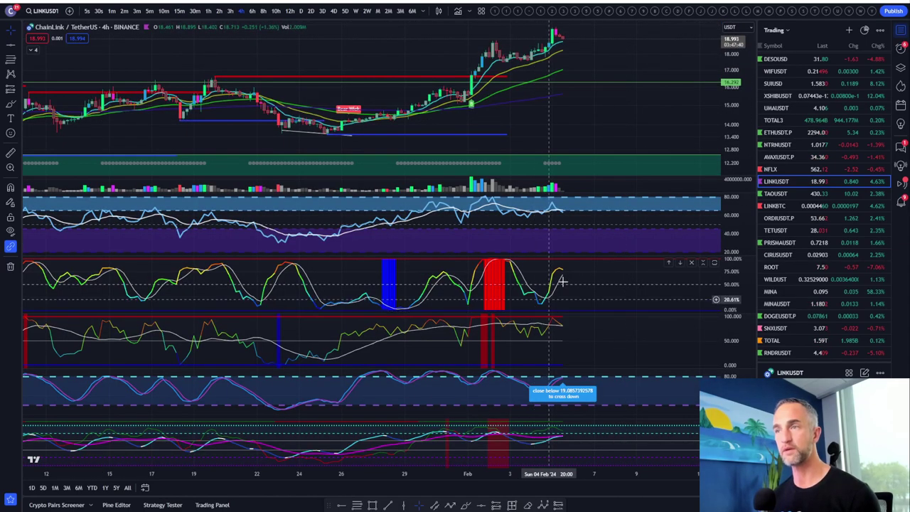
double_click(606, 390)
scroll(607, 386, "up", 5)
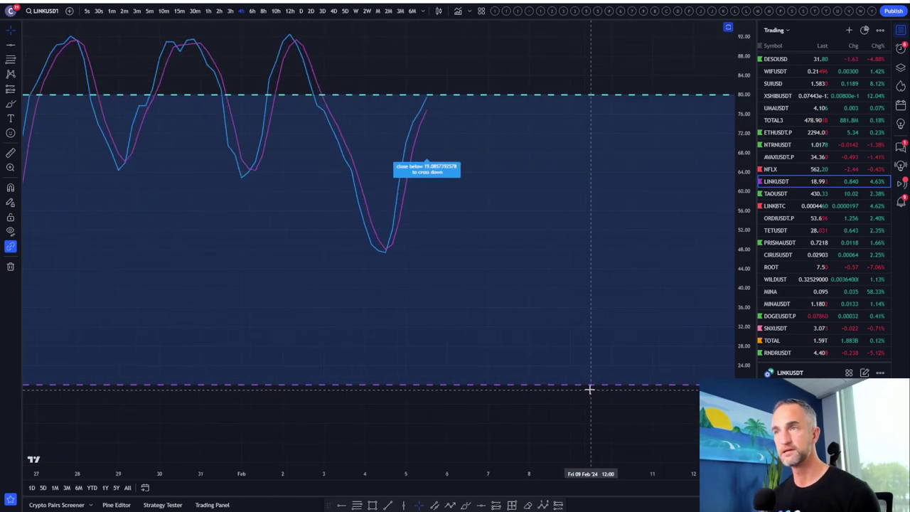
double_click(580, 304)
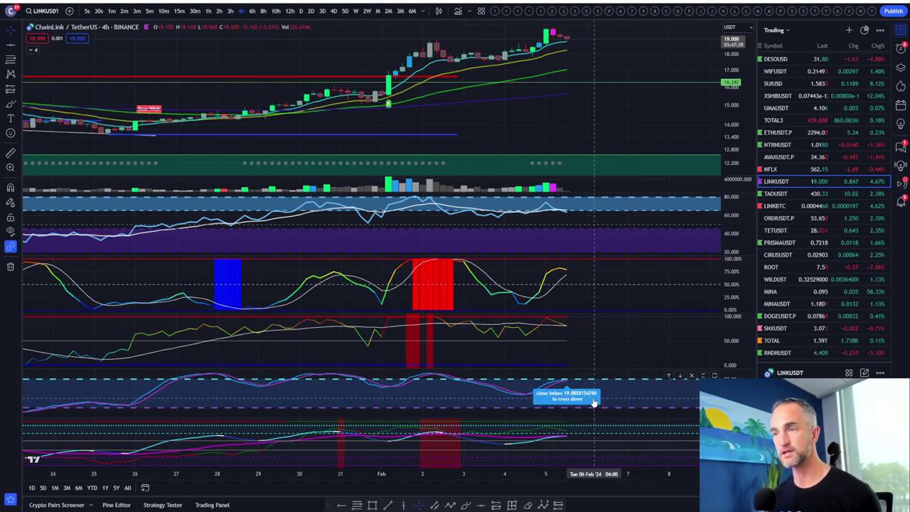
Maximise the 4-hour price chart and examine the pullback from the 5 February high against the moving averages.
double_click(605, 69)
scroll(607, 69, "down", 5)
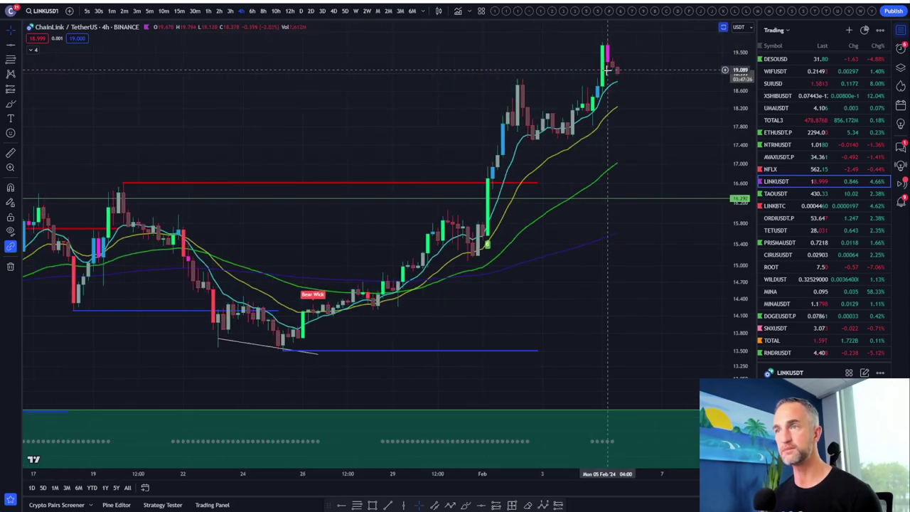
left_click_drag(738, 128, 738, 137)
scroll(574, 189, "up", 3)
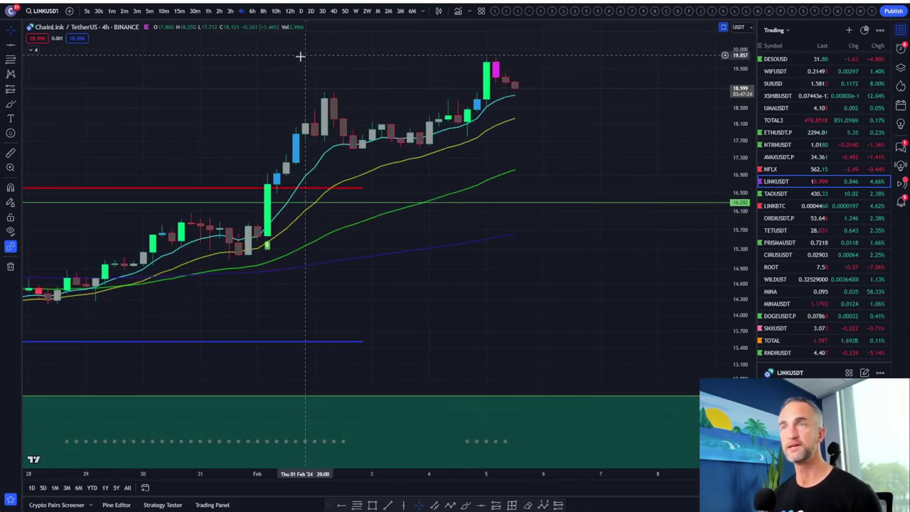
Maximise the 4-hour oscillator pane below the volume to compare its early-February peaks, and restore the full layout.
double_click(556, 139)
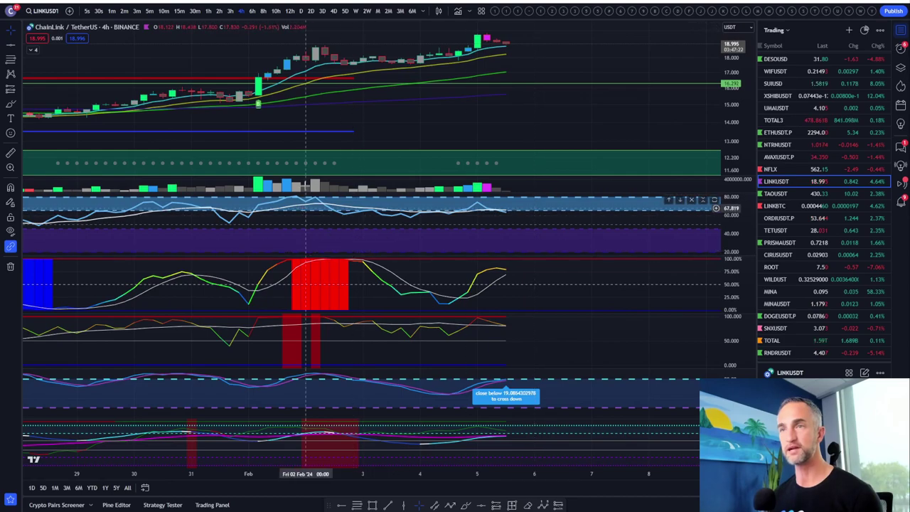
double_click(534, 205)
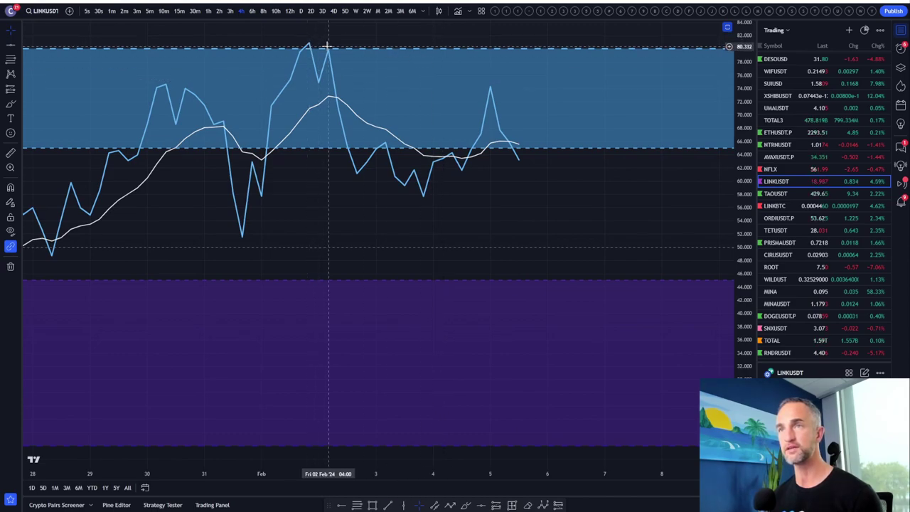
double_click(187, 76)
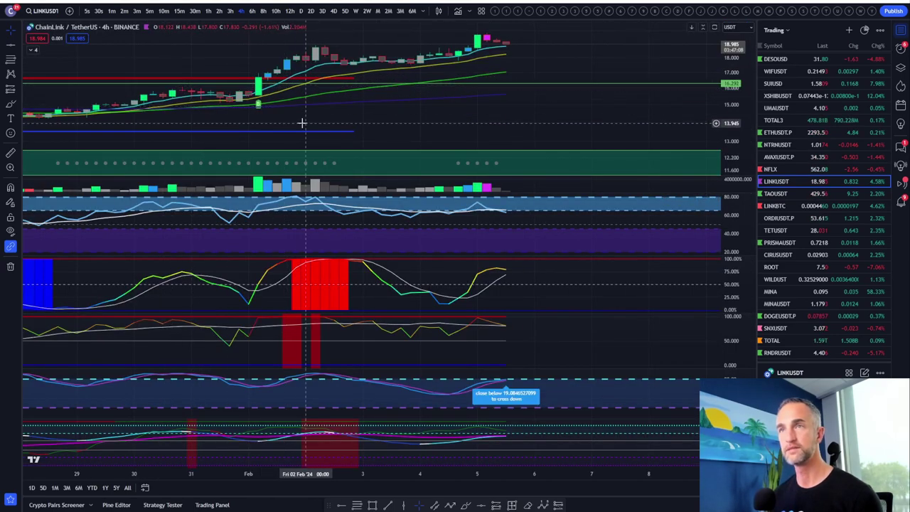
Alternate between the maximised 4-hour price chart and the indicator layout to compare the latest LINKUSDT high with momentum.
double_click(548, 65)
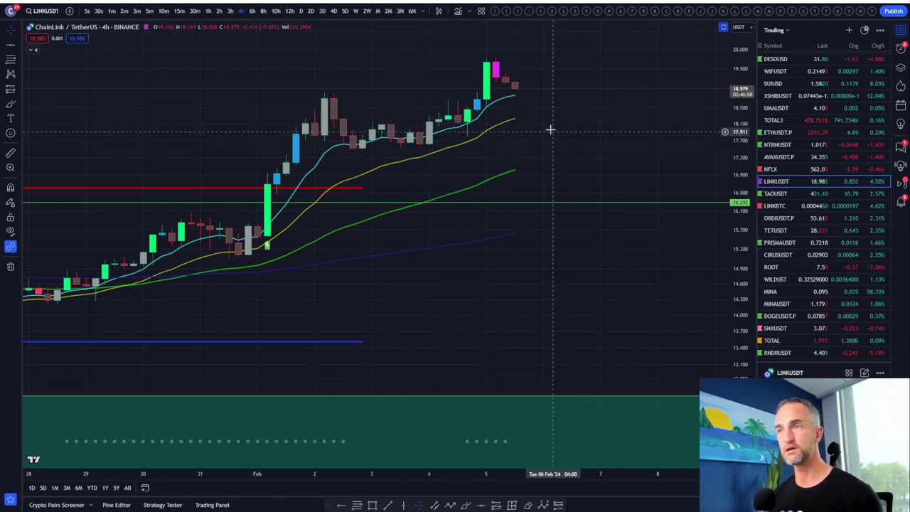
double_click(562, 118)
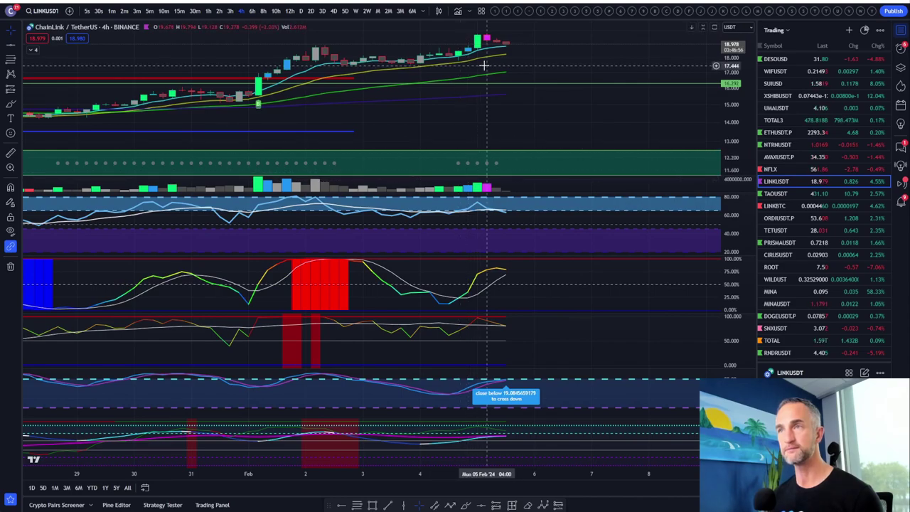
scroll(569, 64, "down", 3)
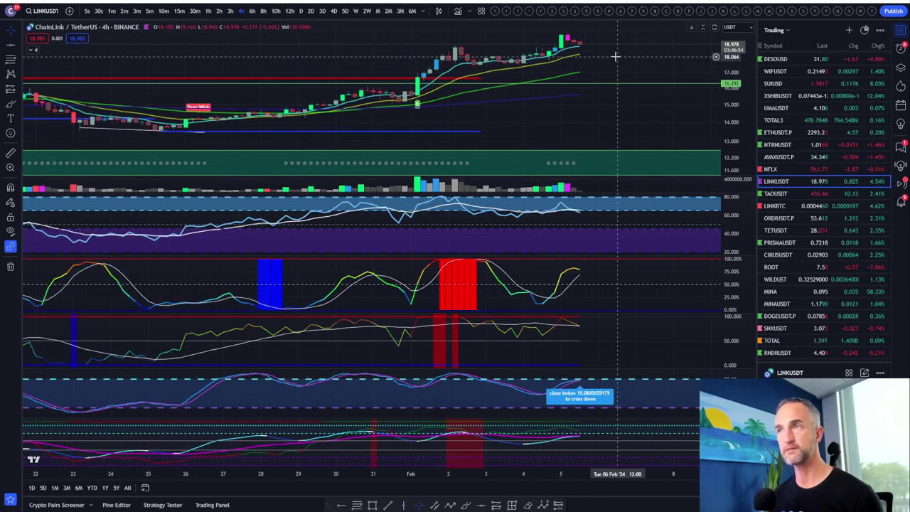
double_click(570, 168)
scroll(571, 168, "up", 3)
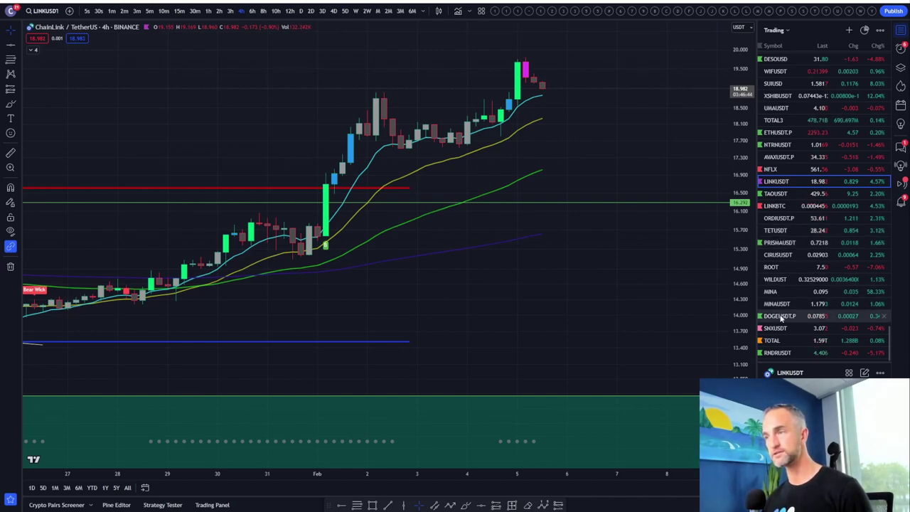
Open NTRNUSDT from the watchlist and examine its 4-hour price action from December 2023 against the rising trendline.
scroll(789, 284, "up", 2)
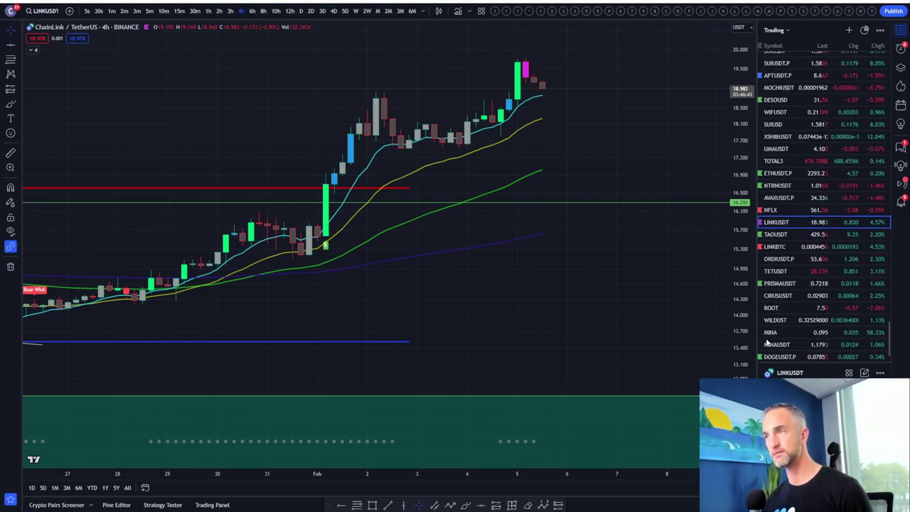
left_click(778, 186)
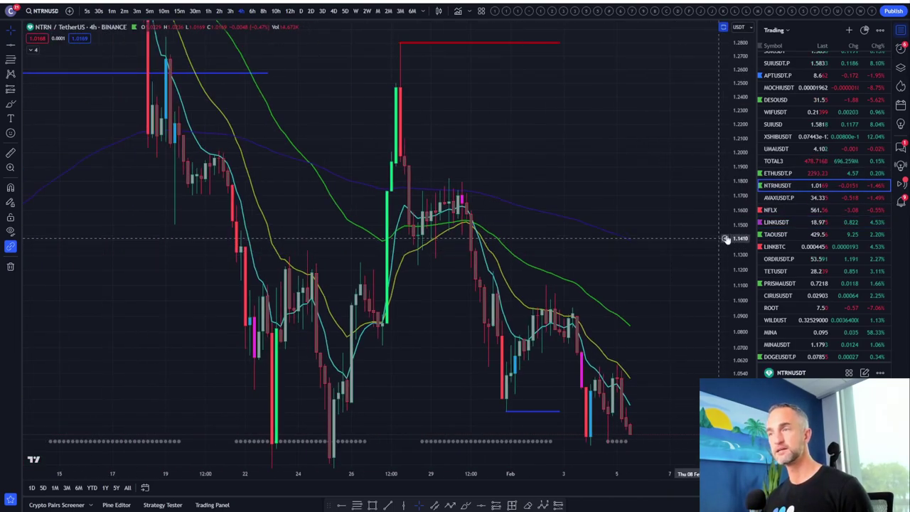
scroll(711, 238, "down", 6)
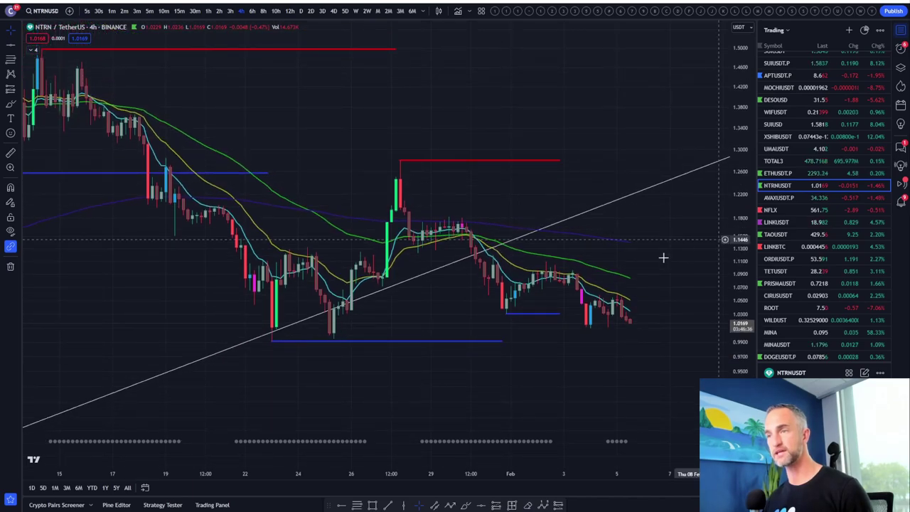
scroll(631, 284, "down", 5)
scroll(741, 305, "down", 5)
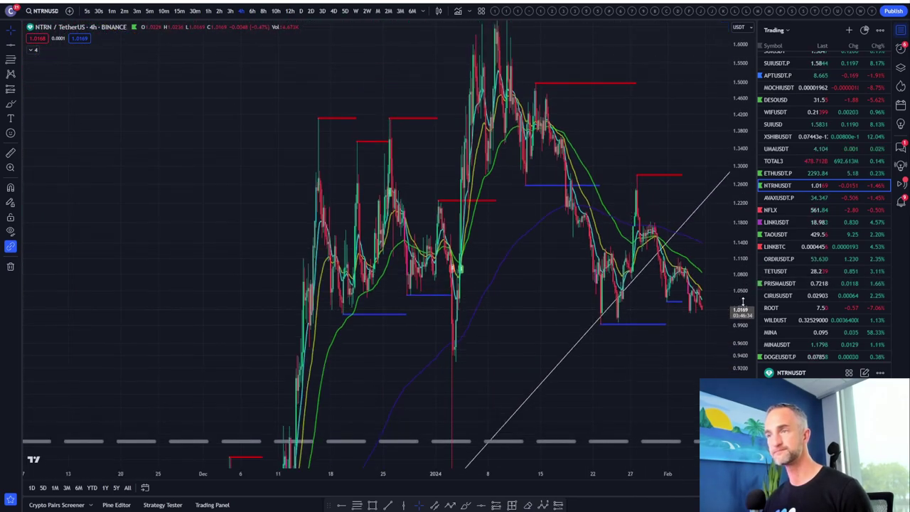
Examine NTRNUSDT's full 4-hour history since October 2023 against the rising trendline.
scroll(741, 304, "down", 5)
left_click_drag(675, 322, 616, 272)
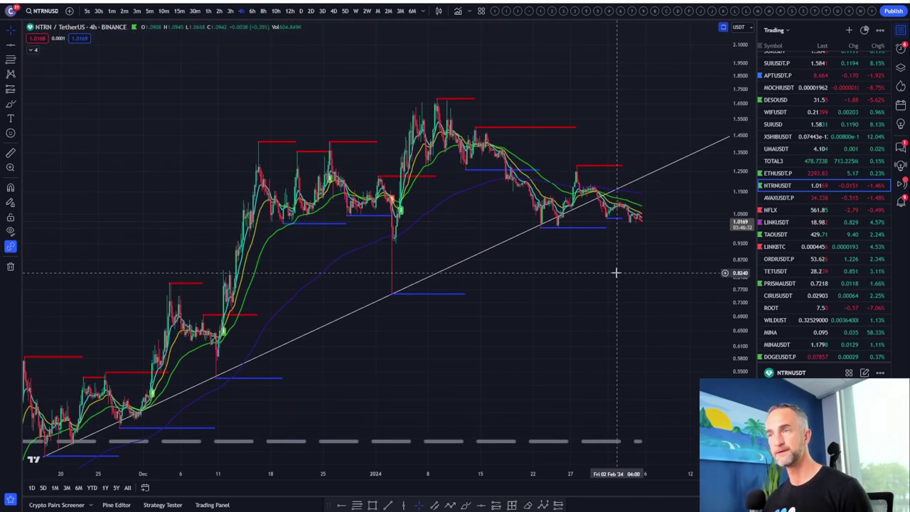
scroll(652, 269, "down", 5)
scroll(741, 248, "down", 5)
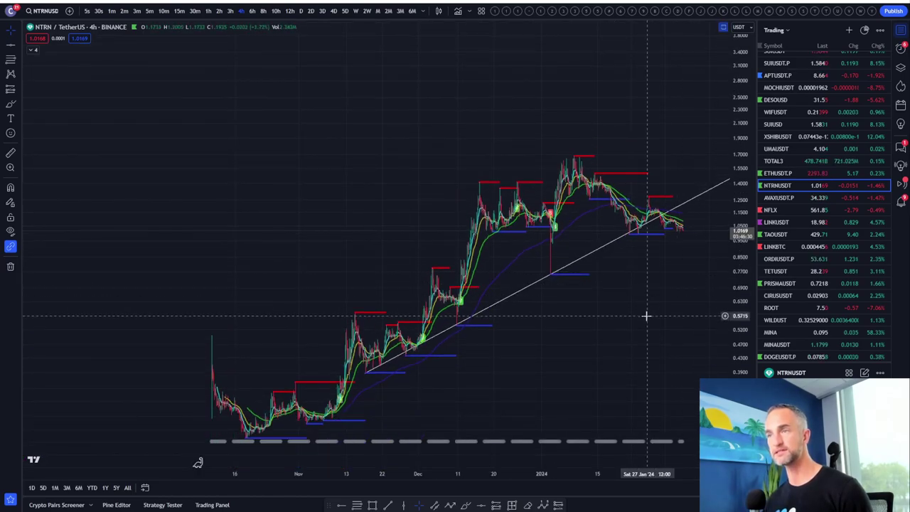
left_click_drag(623, 304, 513, 239)
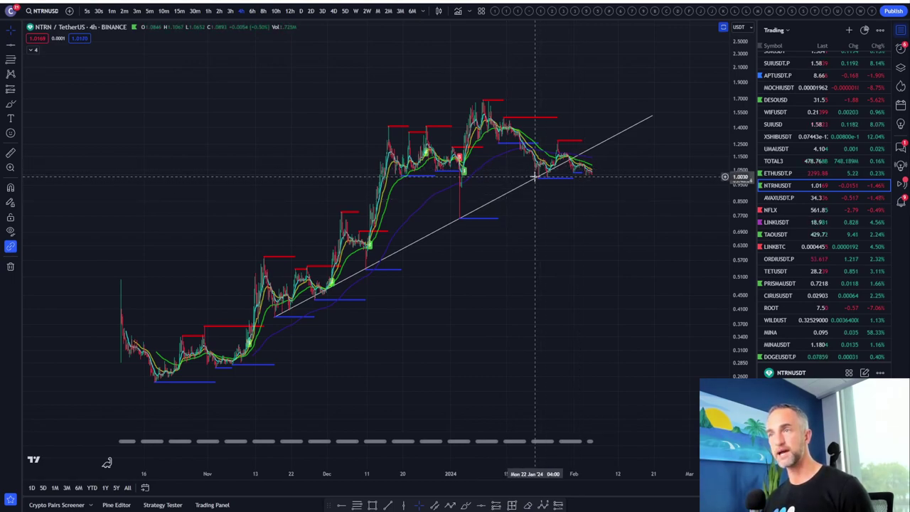
Switch NTRNUSDT to the daily timeframe and examine the trendline break and recent candles against the moving averages.
left_click(301, 13)
scroll(362, 150, "up", 6)
left_click_drag(391, 140, 701, 131)
scroll(675, 139, "up", 3)
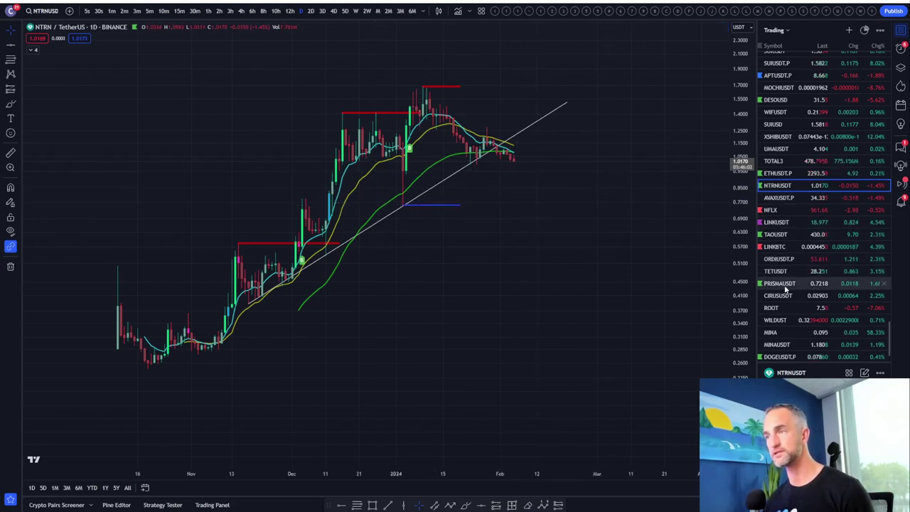
scroll(554, 160, "down", 2)
scroll(489, 170, "up", 2)
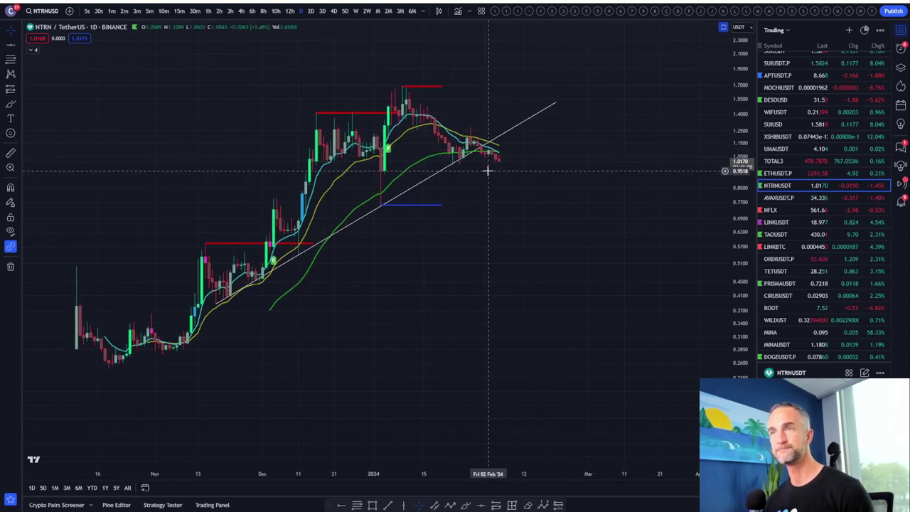
scroll(552, 223, "down", 3)
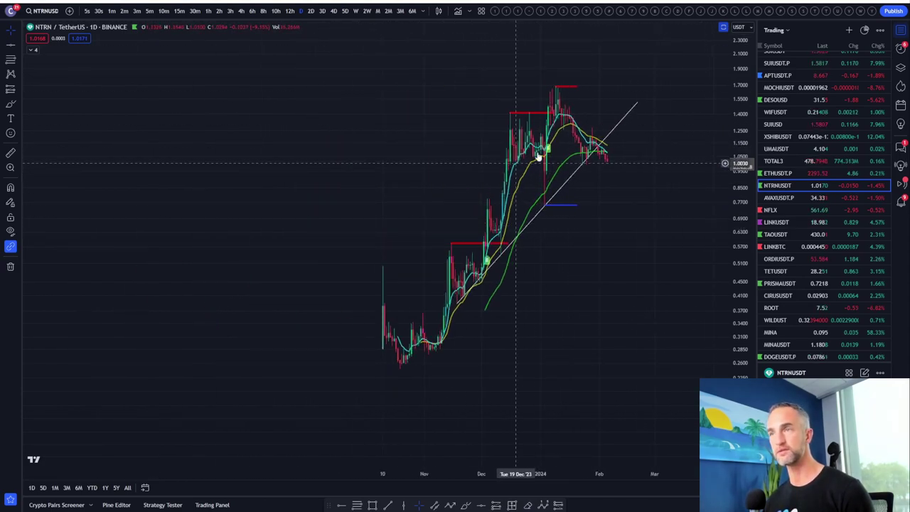
scroll(524, 153, "up", 2)
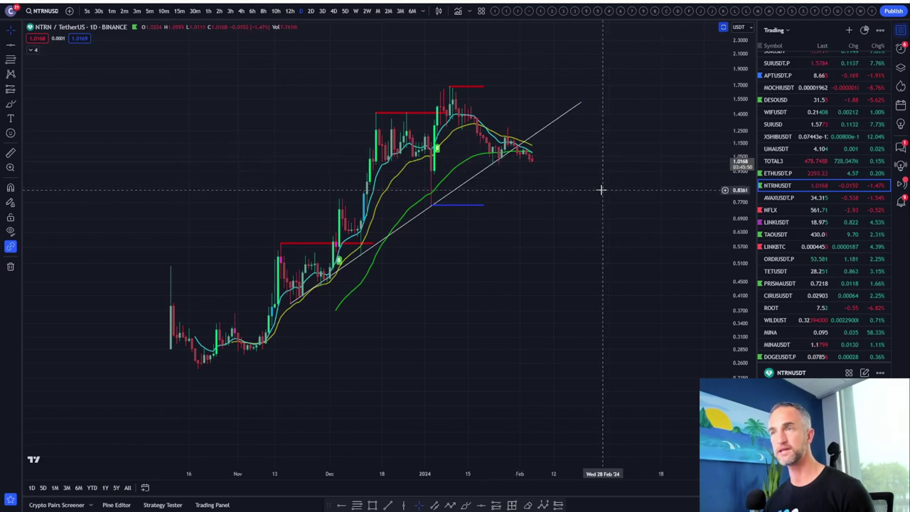
left_click_drag(738, 208, 708, 150)
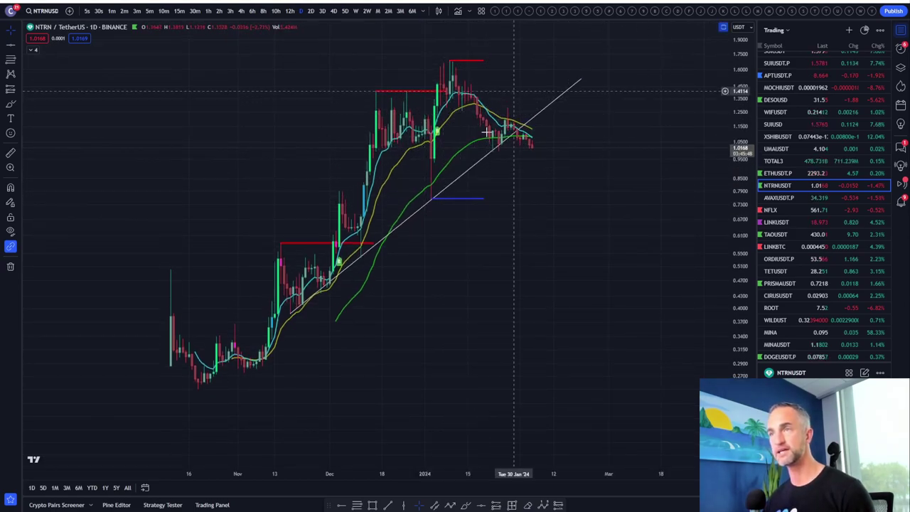
scroll(498, 106, "up", 4)
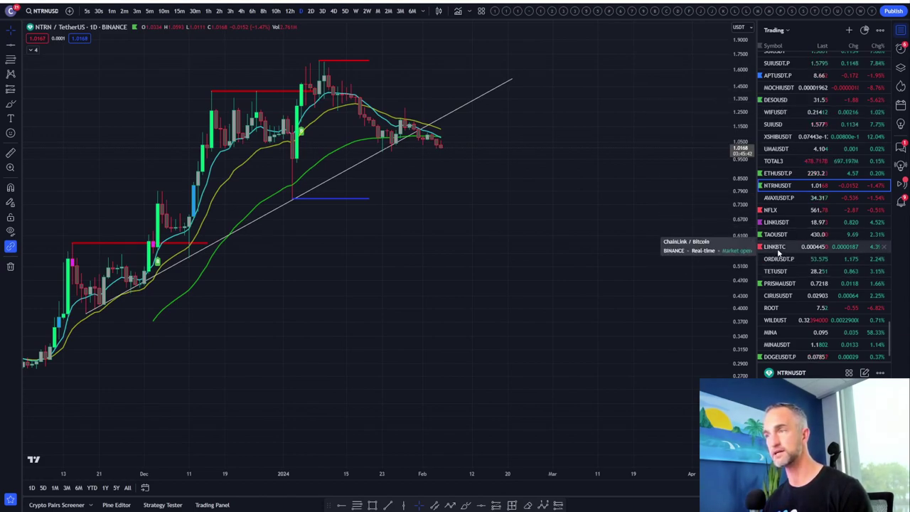
Open SUIUSDT from the watchlist and examine its daily price history from the initial listing spike to the February high.
scroll(780, 248, "up", 3)
left_click(778, 133)
scroll(542, 208, "down", 5)
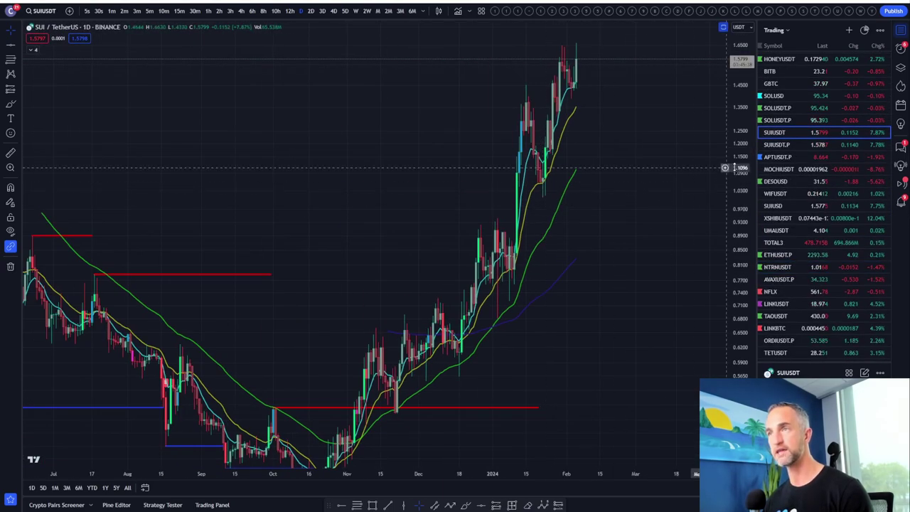
left_click_drag(735, 170, 739, 192)
scroll(739, 191, "down", 6)
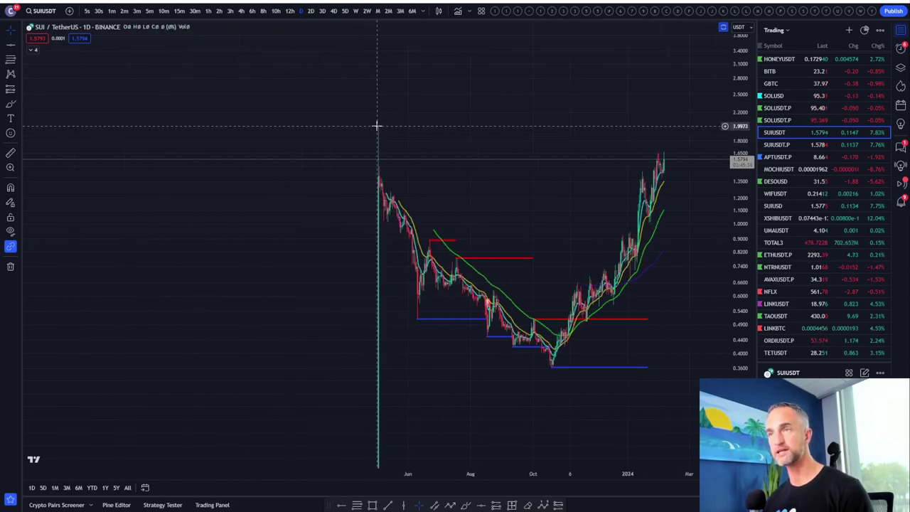
scroll(386, 134, "up", 6)
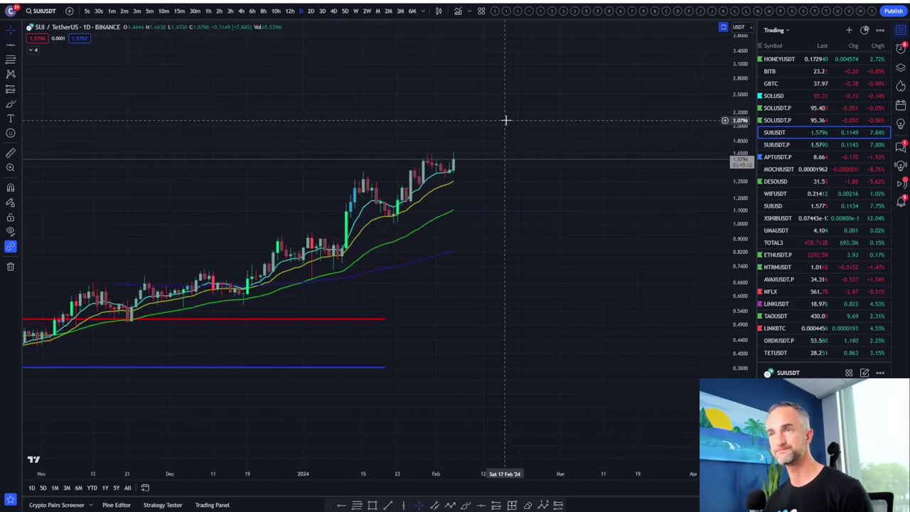
Restore SUIUSDT's daily indicator layout to check the oscillators, and maximise the price chart again.
double_click(486, 130)
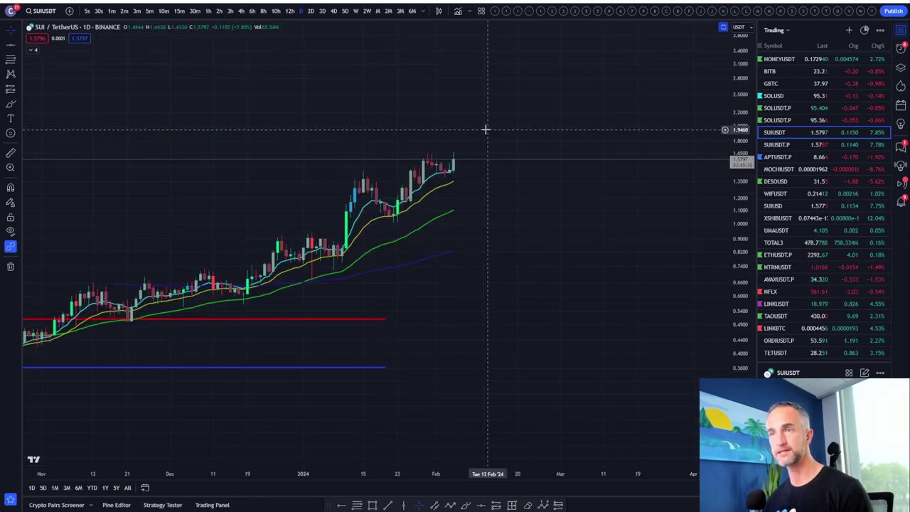
double_click(528, 206)
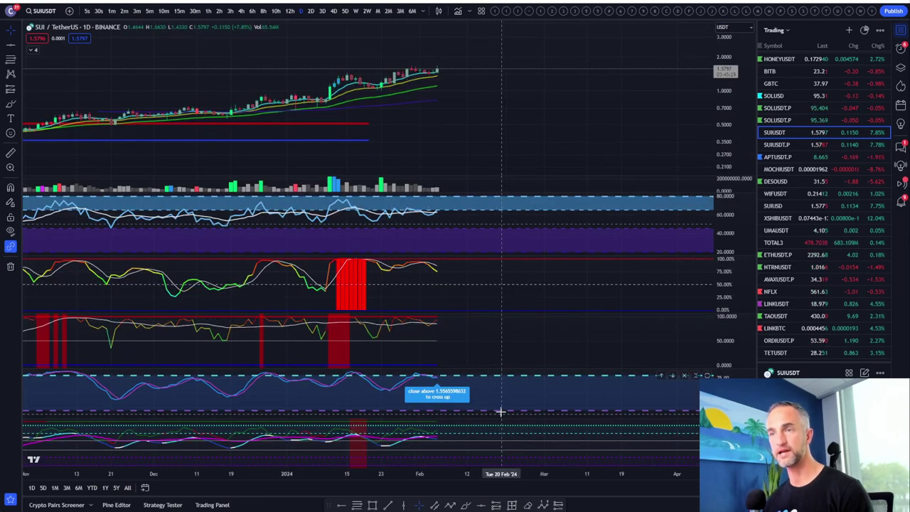
double_click(519, 396)
double_click(481, 232)
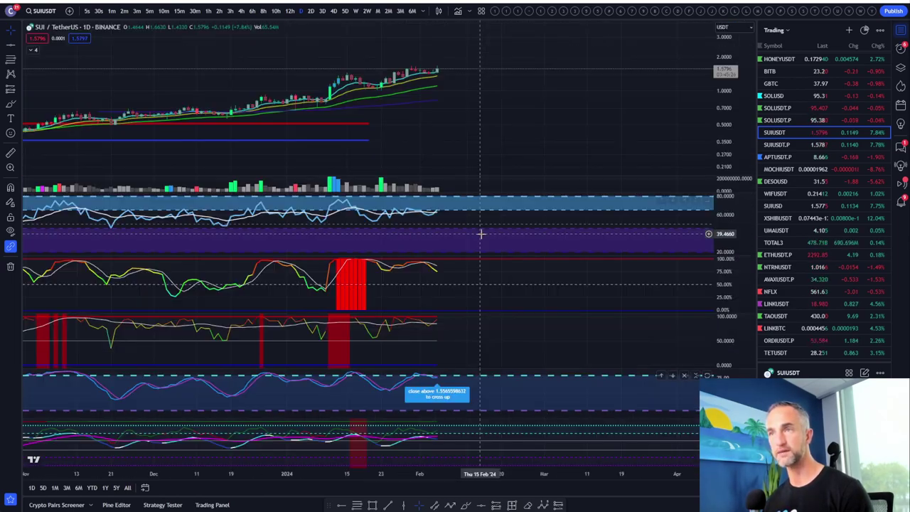
double_click(611, 111)
Compare SUIUSDT's daily uptrend since October 2023 with its moving averages and the earlier marked highs and lows.
scroll(583, 124, "down", 4)
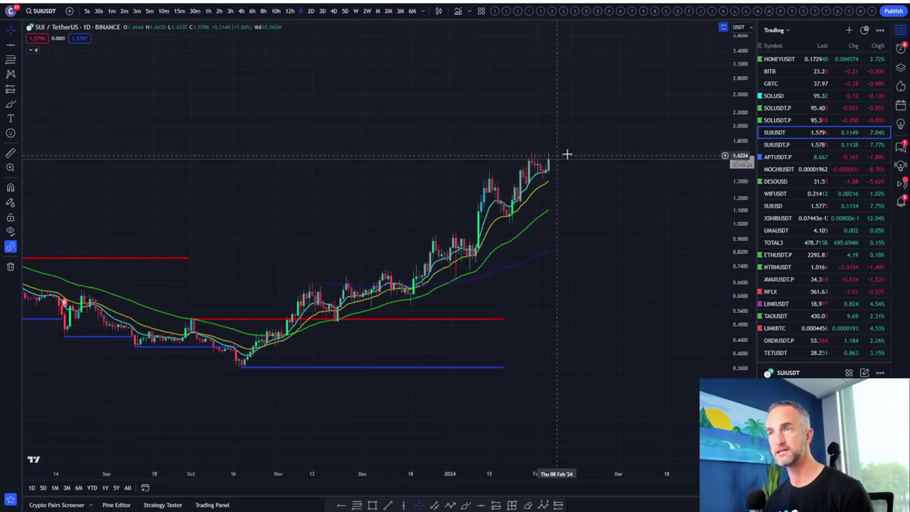
left_click_drag(739, 177, 561, 223)
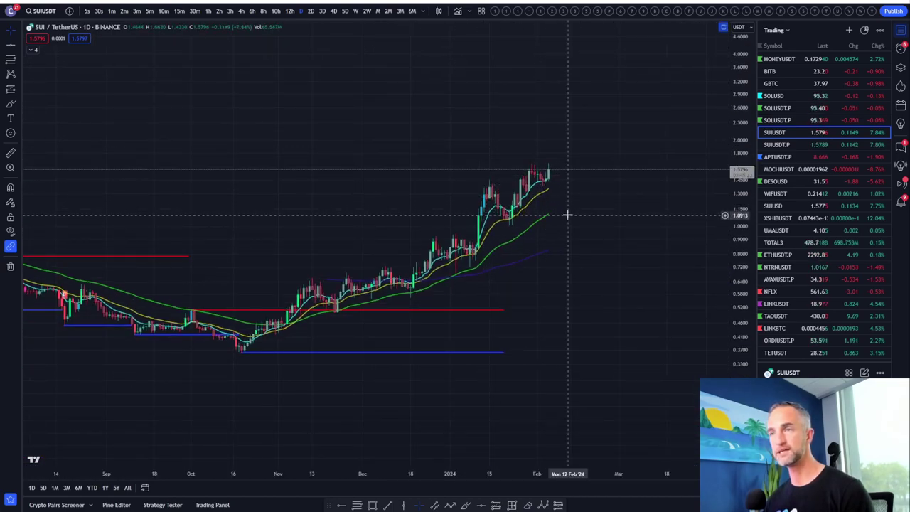
scroll(585, 209, "down", 5)
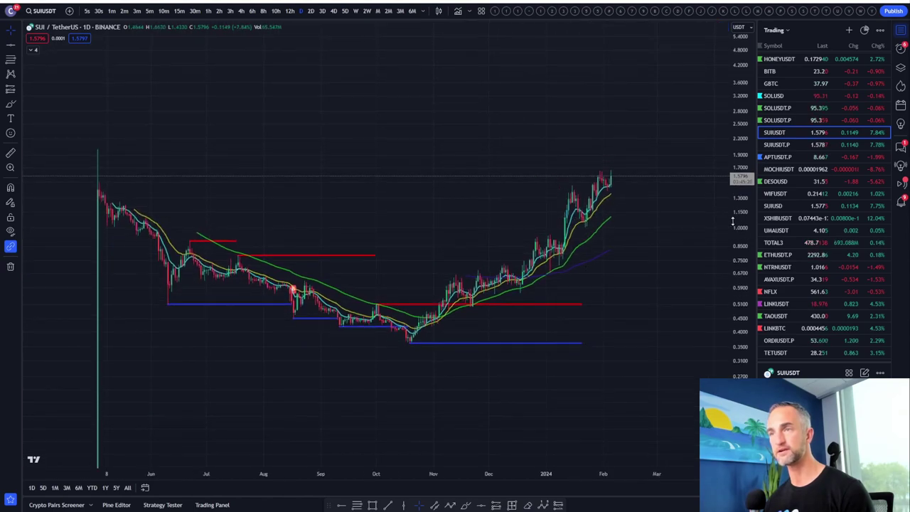
scroll(616, 140, "up", 3)
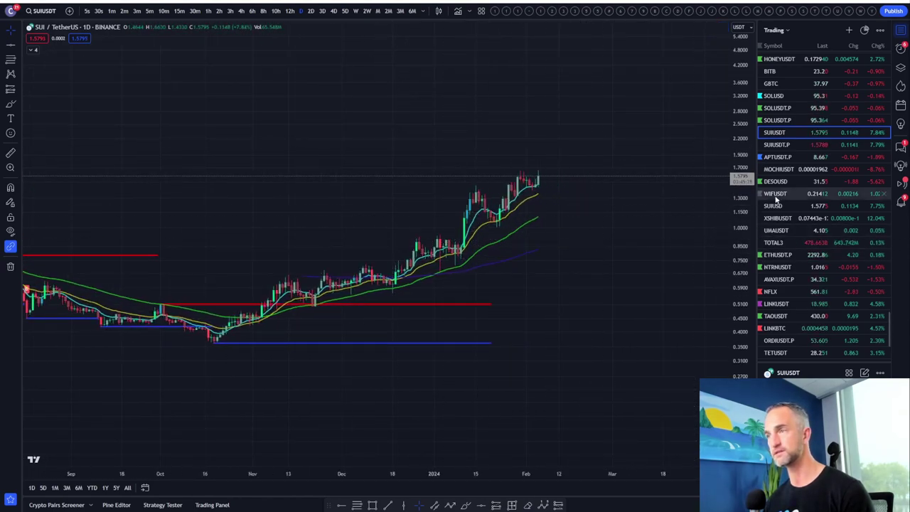